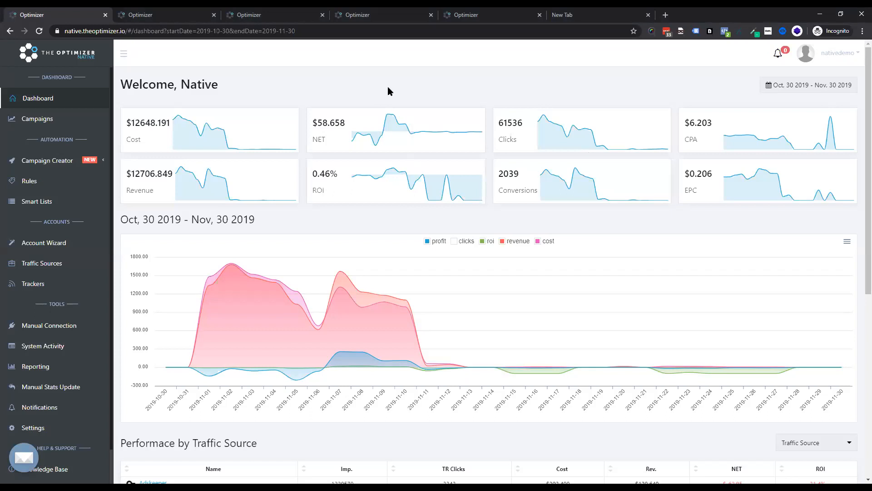
Step: Scroll through the dashboard to review the performance chart, traffic source table and top winners and losers
scroll(409, 182, "down", 1)
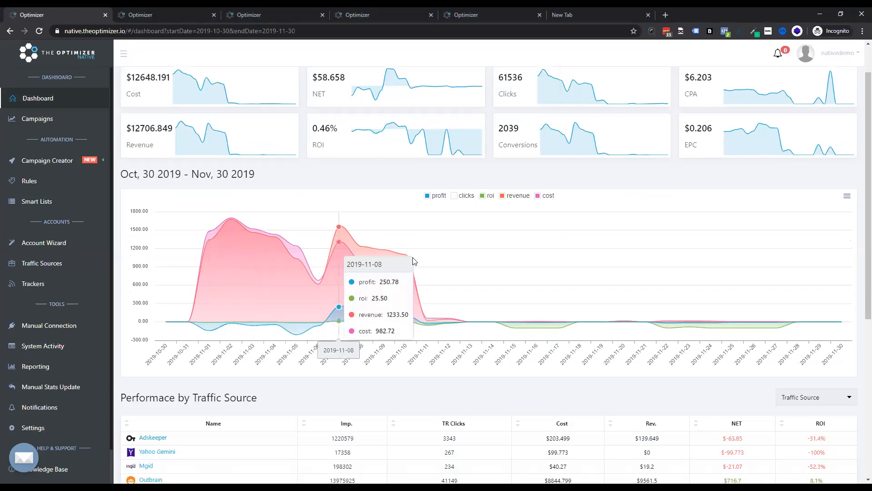
scroll(392, 189, "down", 4)
scroll(181, 189, "up", 3)
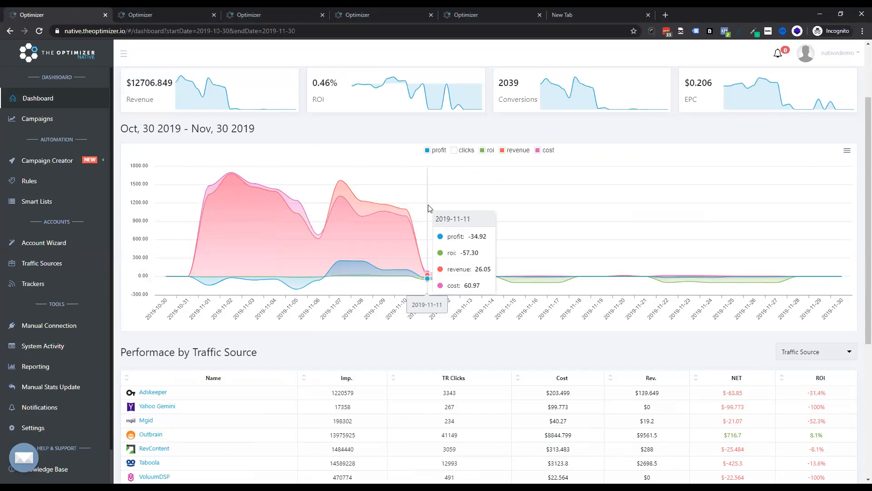
scroll(409, 204, "down", 4)
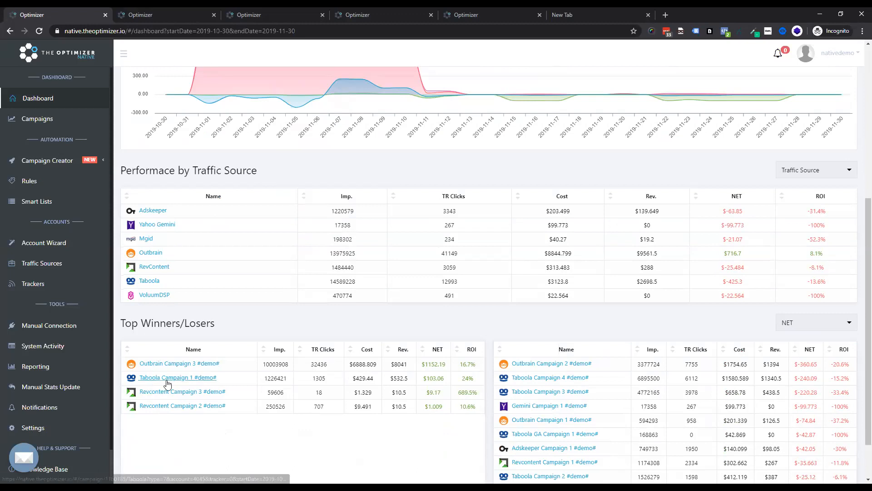
scroll(233, 379, "down", 2)
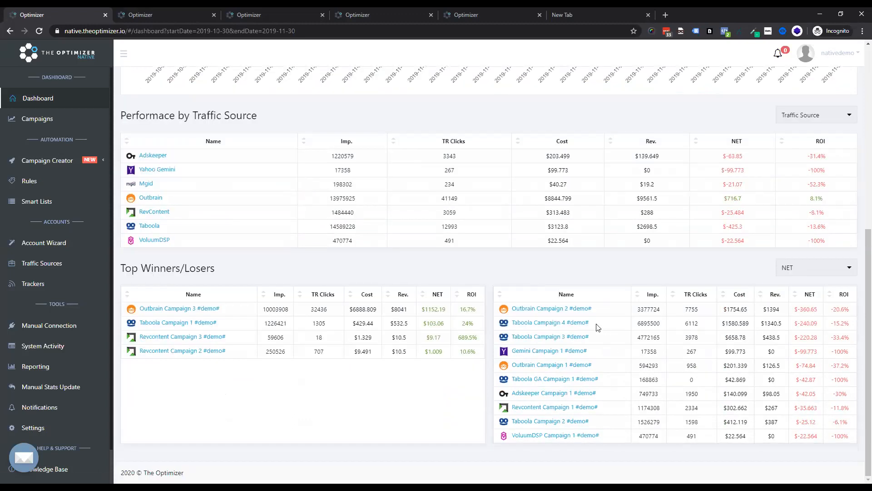
Step: Switch to another browser tab and open the Account Wizard
left_click(182, 10)
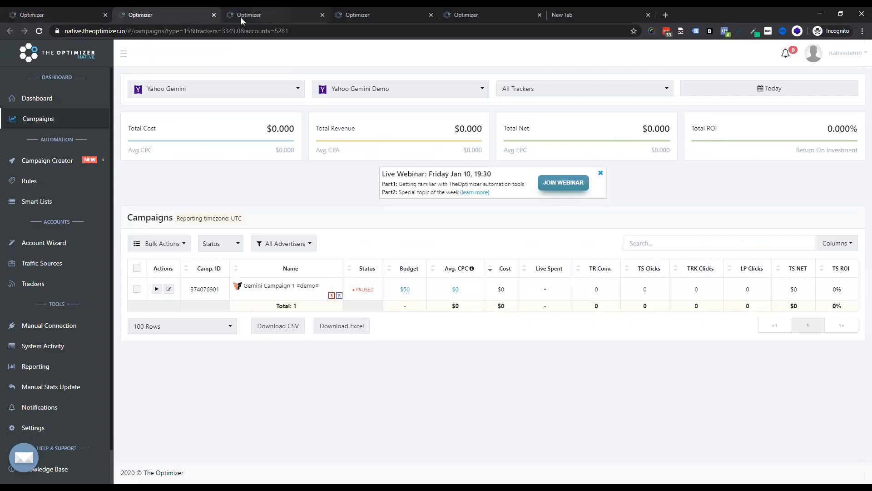
left_click(241, 18)
left_click(69, 246)
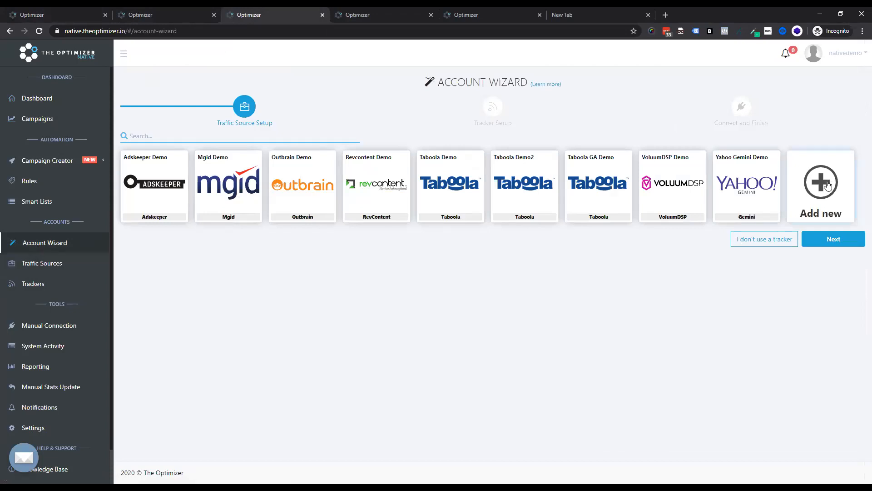
Step: Open a new traffic source form and set its type to Outbrain
left_click(826, 184)
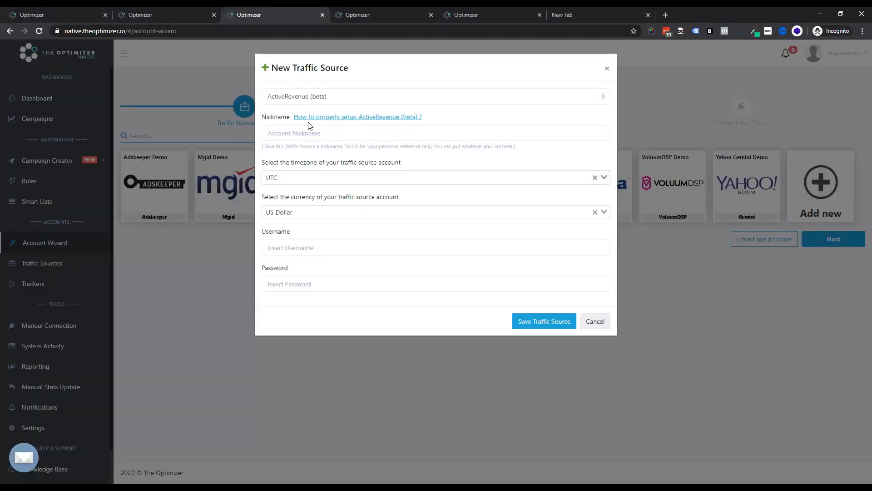
left_click(350, 99)
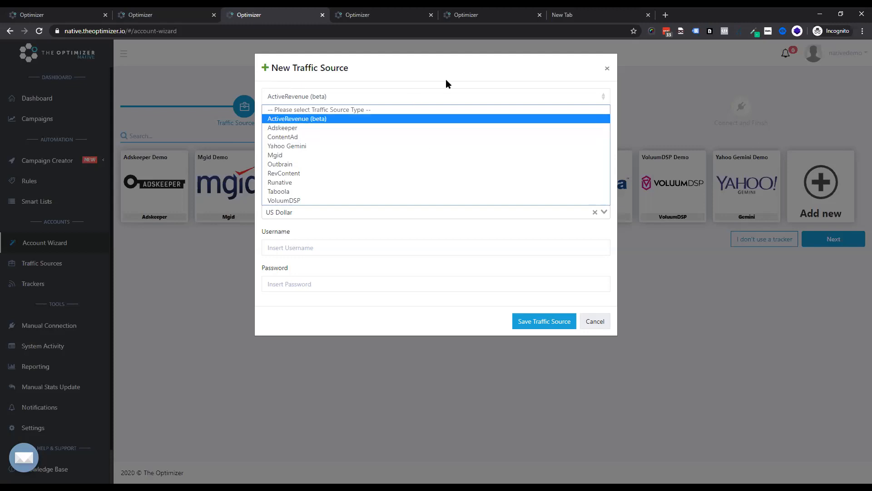
left_click(363, 119)
left_click(368, 95)
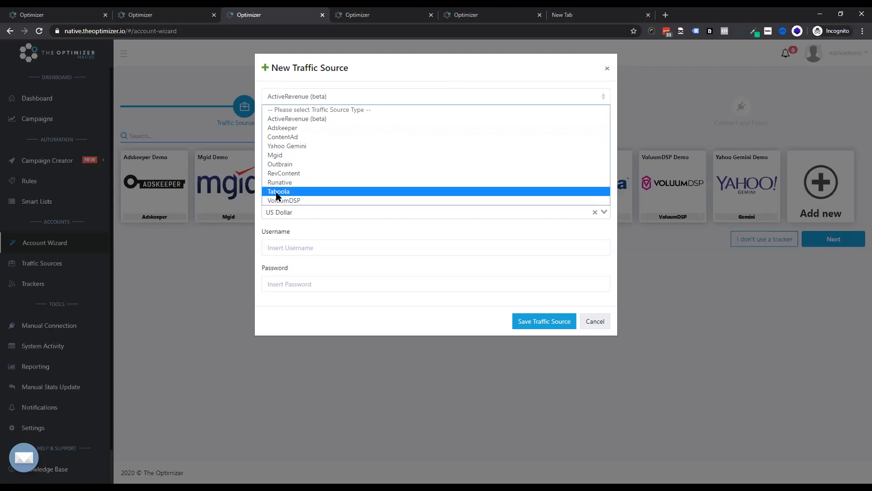
left_click(290, 164)
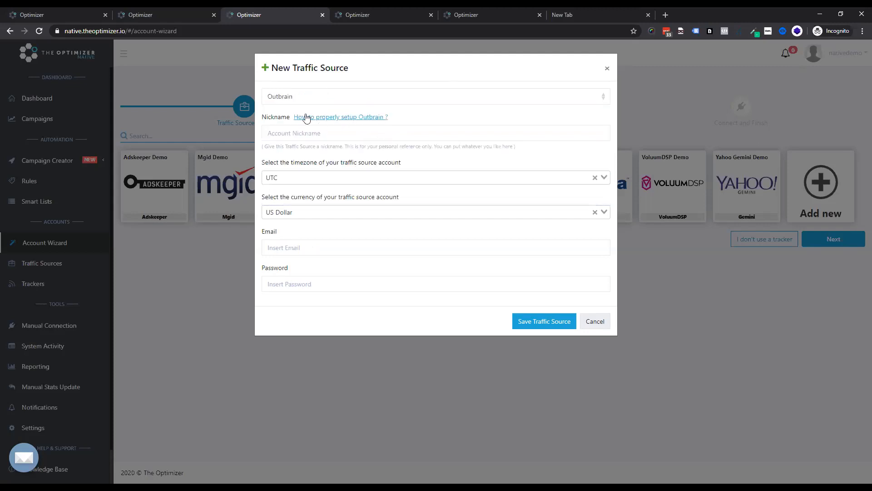
Step: Name the traffic source account Demo Acc and open the timezone and currency lists
left_click(285, 136)
type("Demo Acc")
left_click(297, 177)
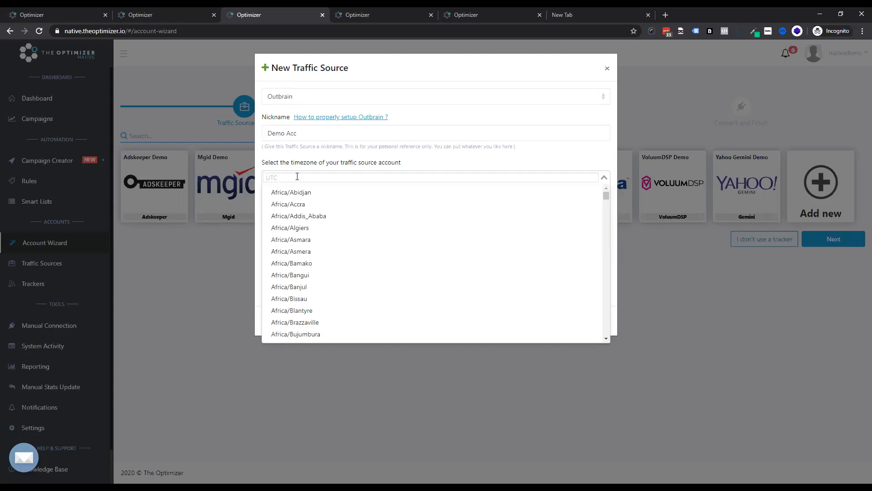
left_click(468, 162)
left_click(334, 178)
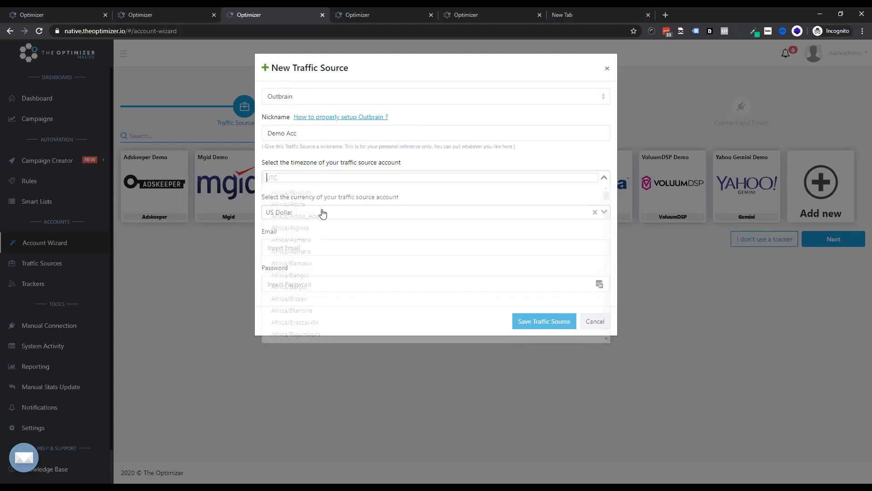
left_click(451, 156)
left_click(562, 113)
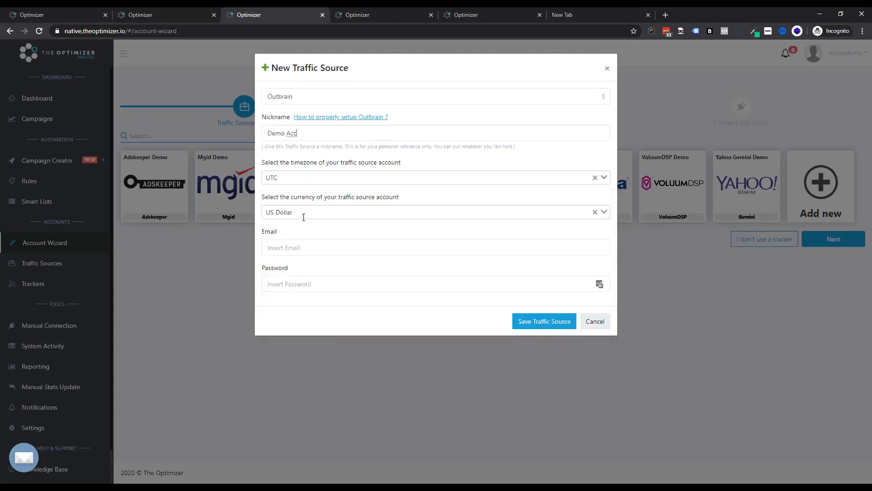
left_click(303, 215)
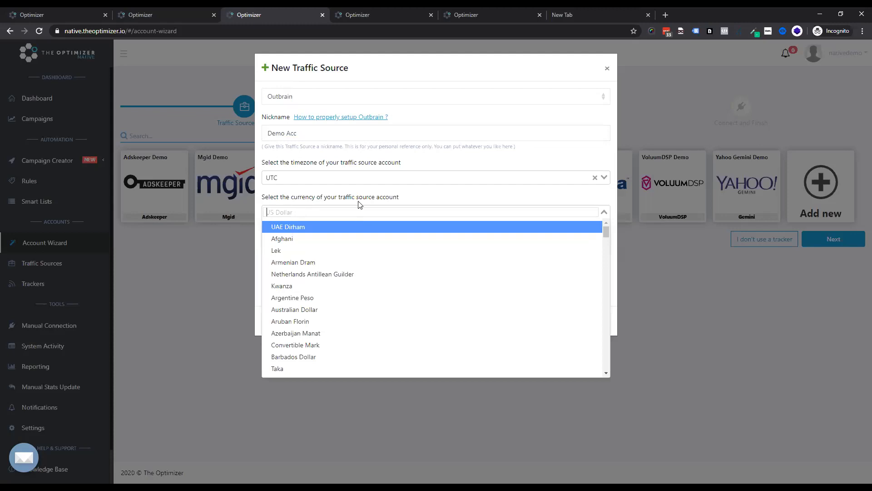
left_click(454, 156)
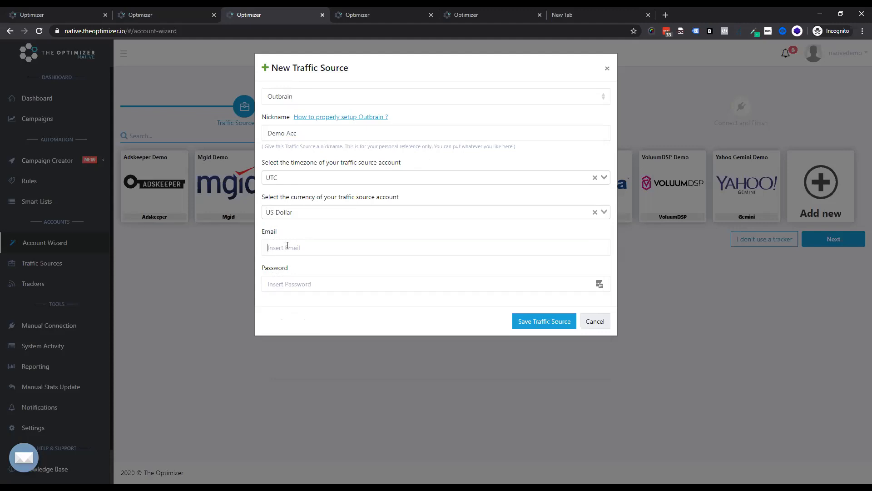
Step: Change the traffic source type to Taboola, examine its client and CPC fields, and cancel the form
left_click(287, 289)
left_click(302, 100)
left_click(298, 192)
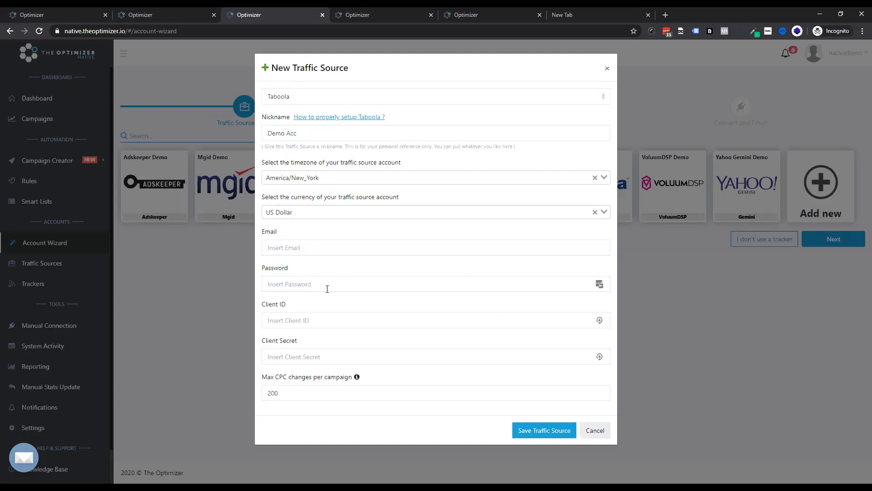
left_click(320, 350)
left_click_drag(303, 396, 243, 405)
left_click(311, 391)
left_click_drag(311, 391, 269, 386)
left_click(594, 432)
Step: Select the Taboola Demo traffic source to move on to tracker setup
left_click(462, 179)
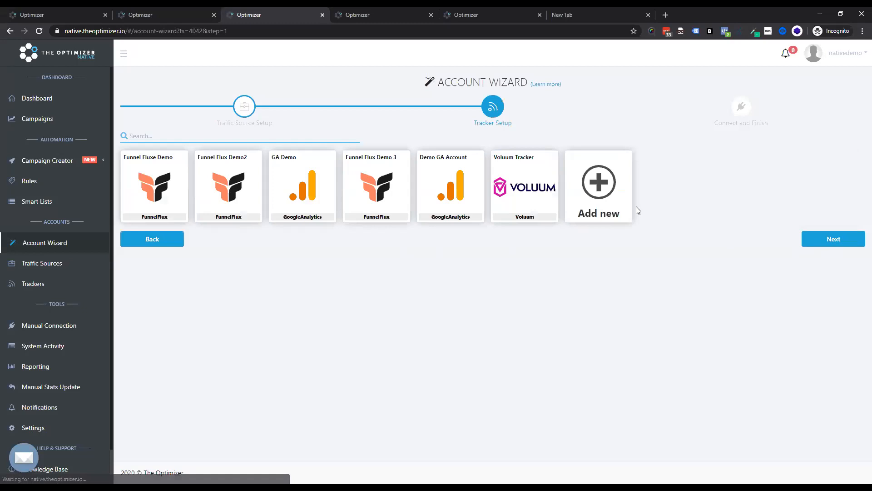
Step: Open a new tracker form, set its type to Binom, and cancel it
left_click(586, 193)
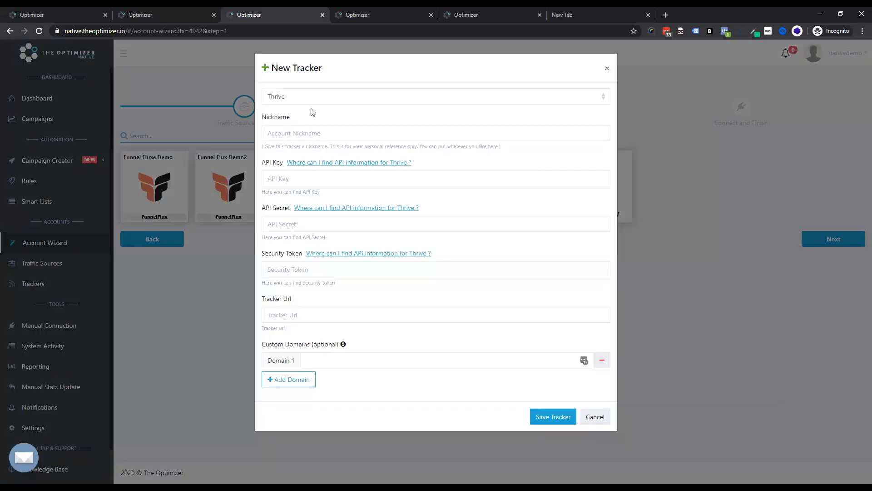
left_click(311, 97)
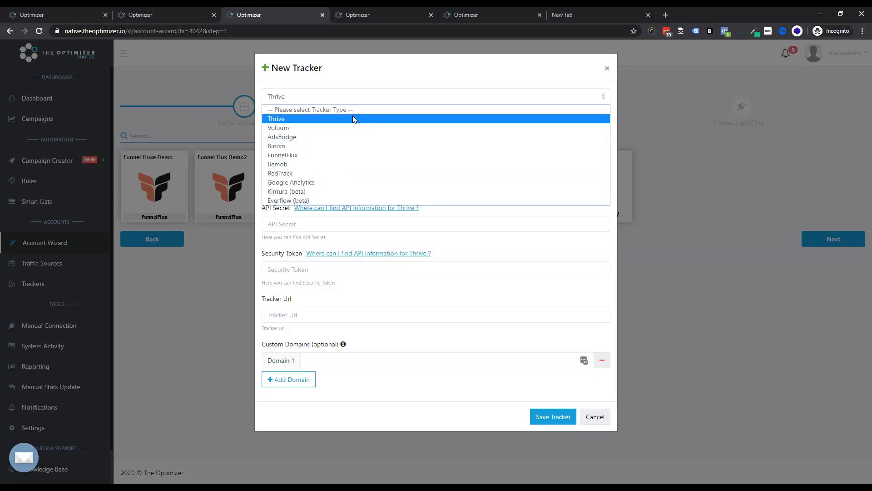
left_click(296, 146)
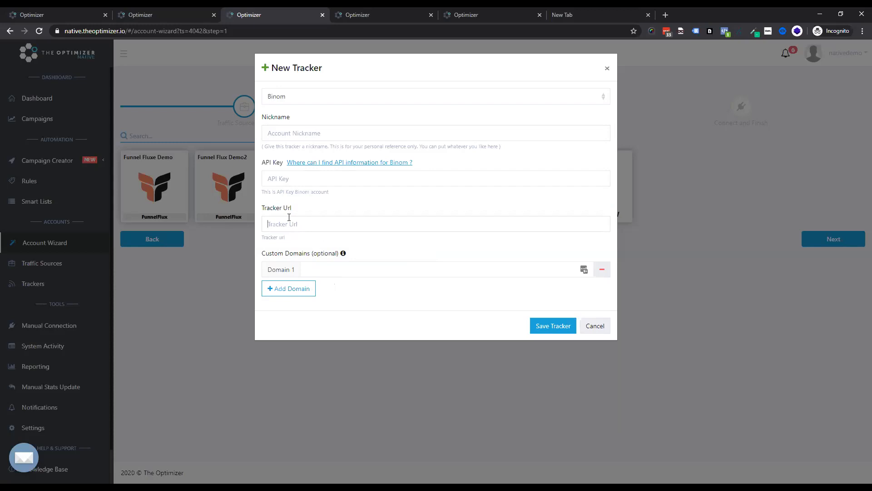
left_click(302, 273)
left_click(585, 327)
Step: Select the Funnel Fluxe Demo tracker and continue to the connect step
left_click(221, 176)
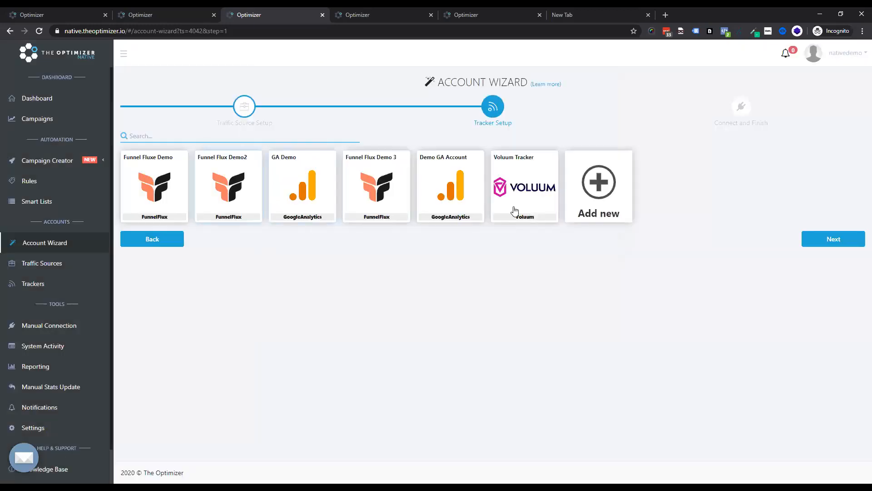
left_click(185, 198)
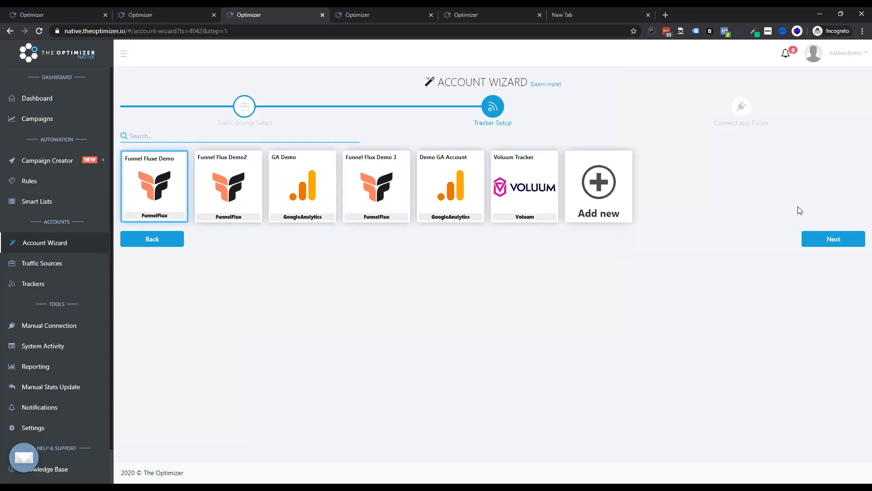
left_click(832, 239)
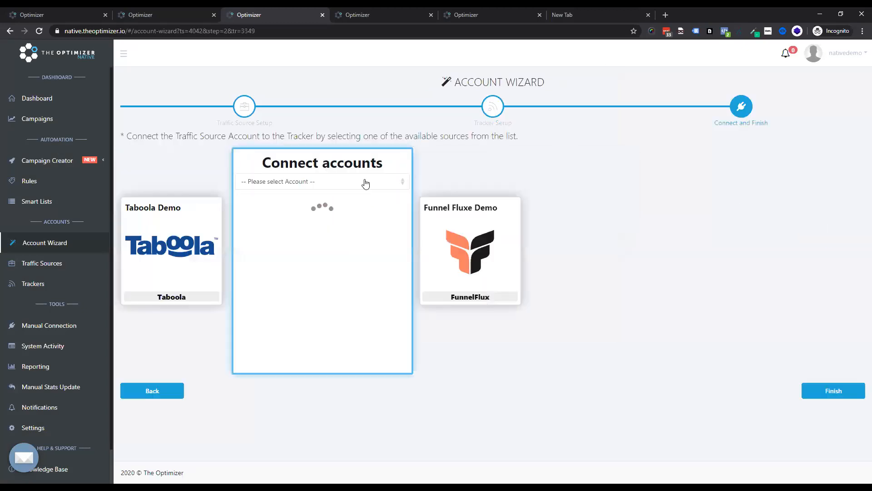
Step: Connect the accounts by choosing Taboola as the source mapping
left_click(326, 184)
left_click(304, 222)
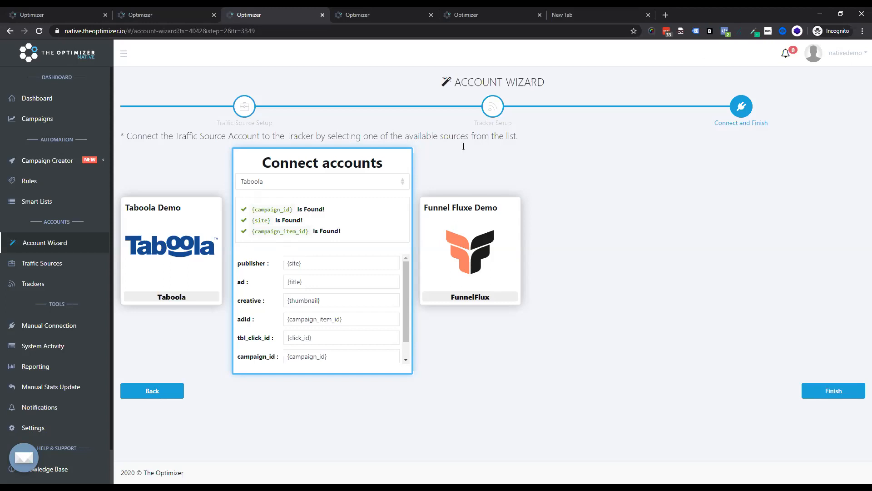
Step: Try replacing the adid token with {title}, then undo the change
scroll(358, 311, "down", 1)
left_click_drag(356, 305, 178, 313)
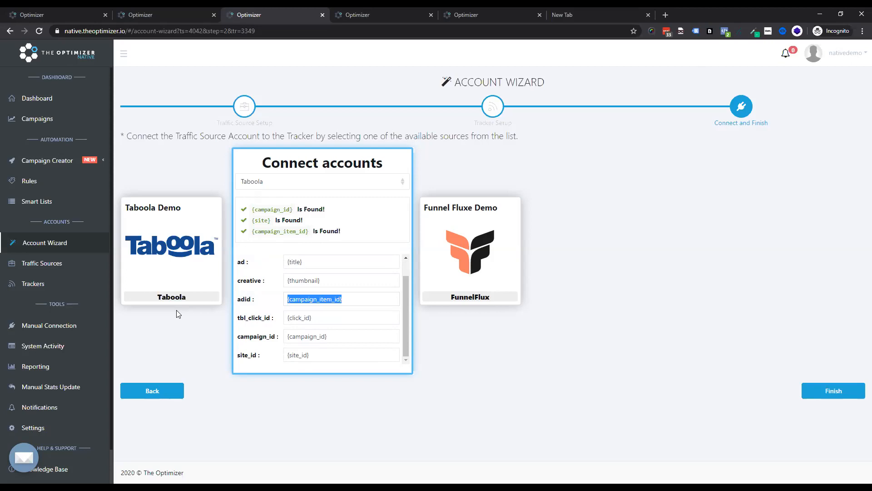
key("BackSpace")
type("{ti")
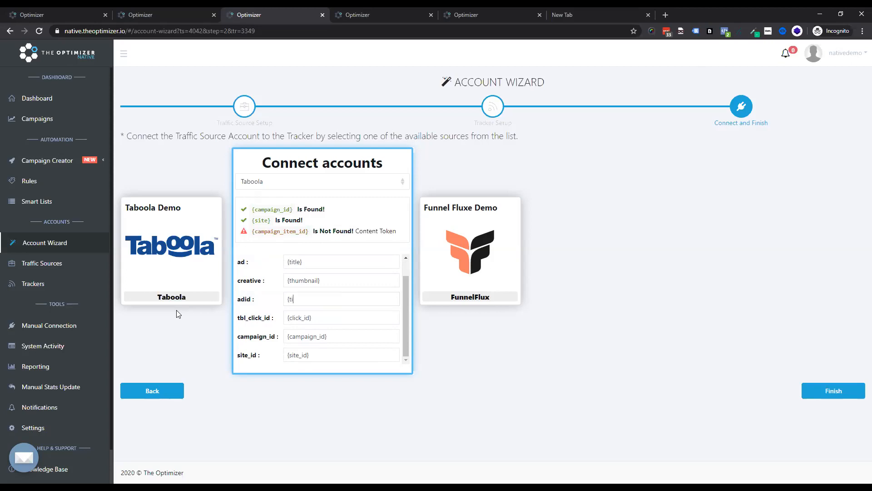
type("tle}")
key("ctrl+z")
key("ctrl+z")
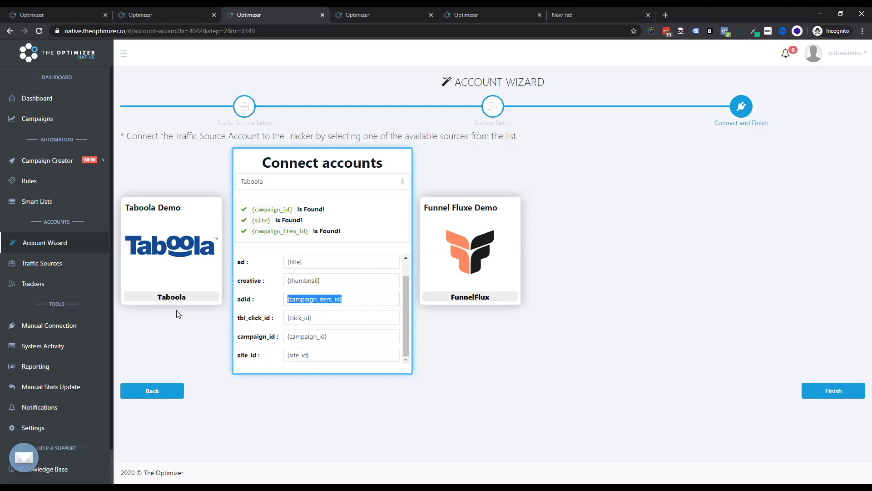
Step: Finish the account integration
left_click(479, 374)
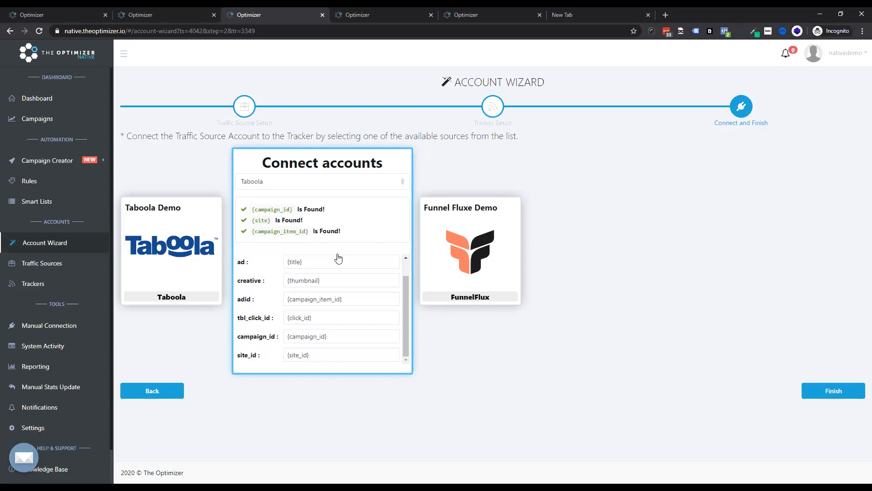
left_click(831, 389)
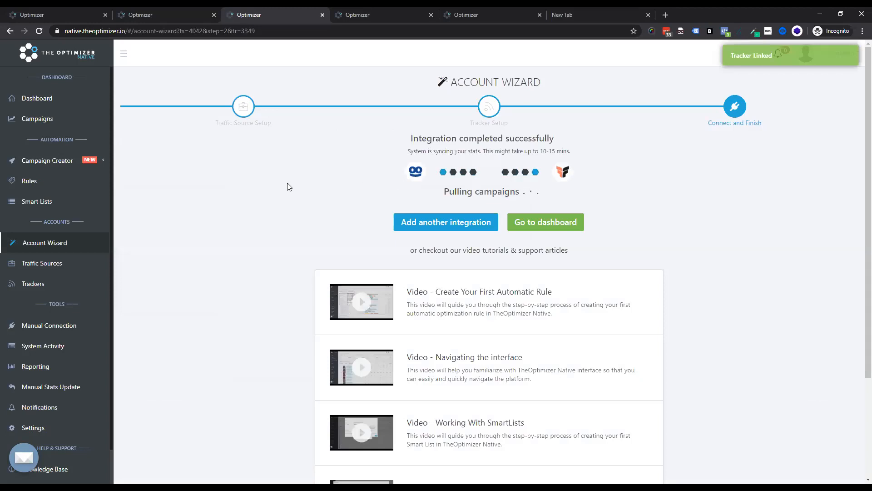
Step: Open the Campaigns page and filter it to Taboola over the last 6 months
left_click(20, 122)
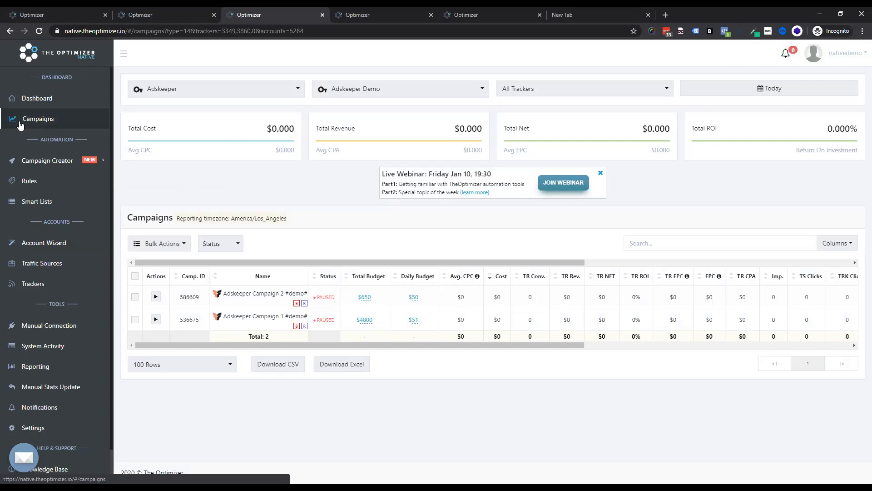
left_click(193, 90)
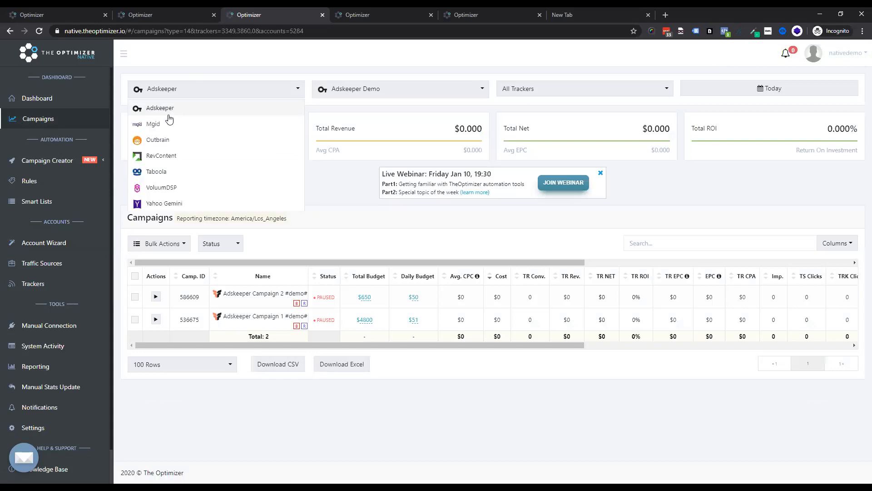
left_click(159, 171)
left_click(767, 91)
left_click(802, 254)
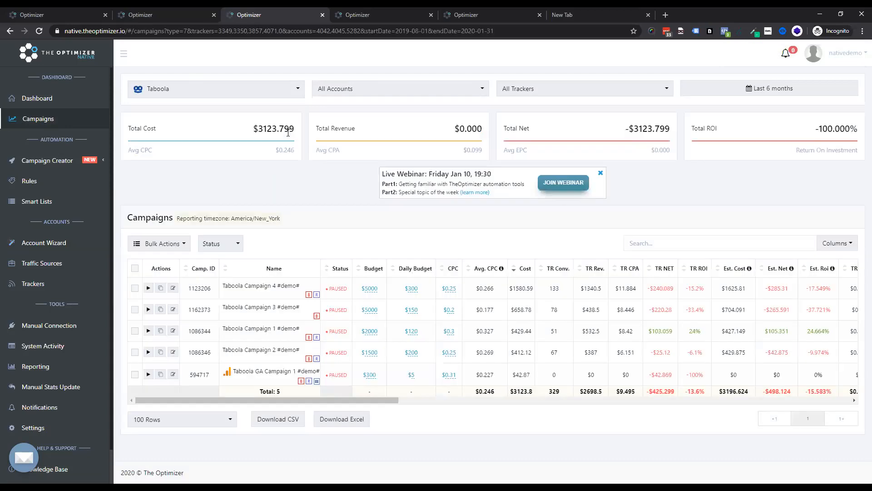
left_click_drag(597, 165, 600, 174)
left_click(600, 174)
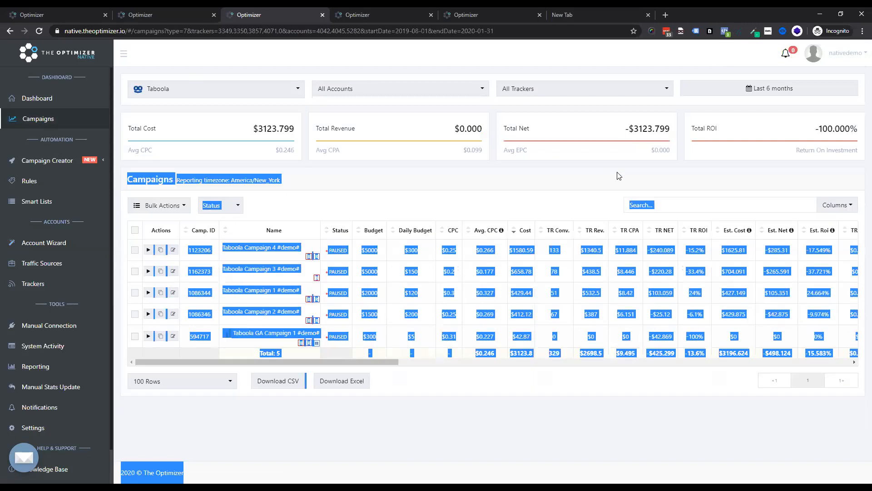
left_click(619, 175)
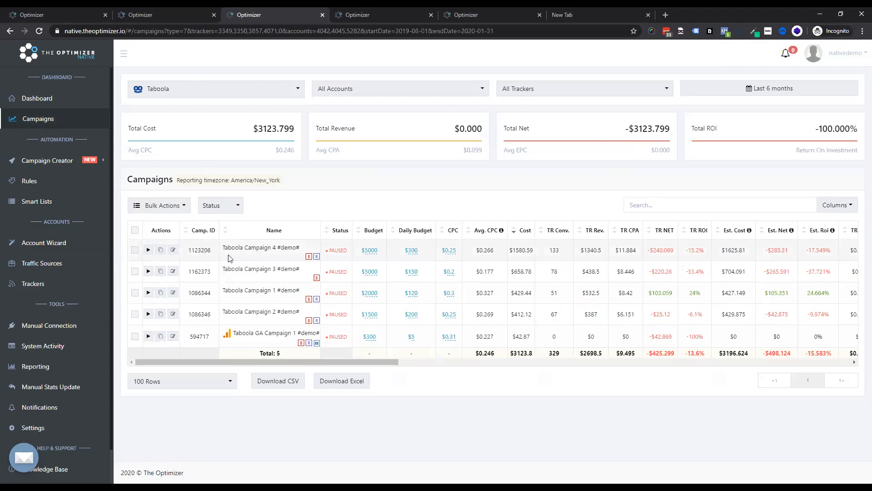
mouse_move(343, 253)
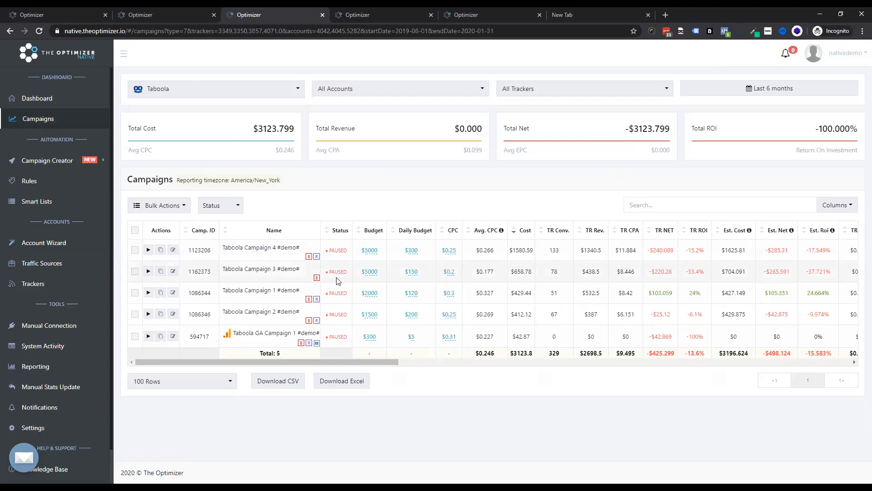
Step: Set the total budgets of Taboola Campaigns 4, 3 and 1 to 10000, 3000 and 5000
left_click(376, 253)
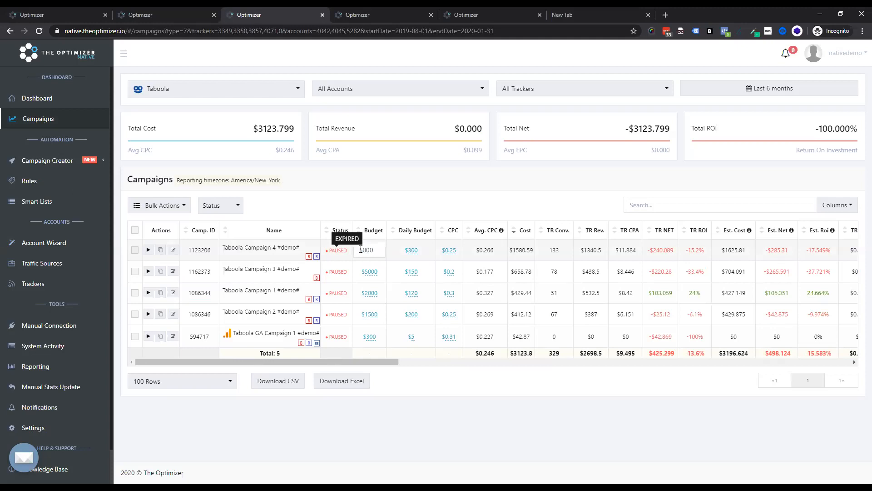
double_click(362, 249)
type("10000")
key("Tab")
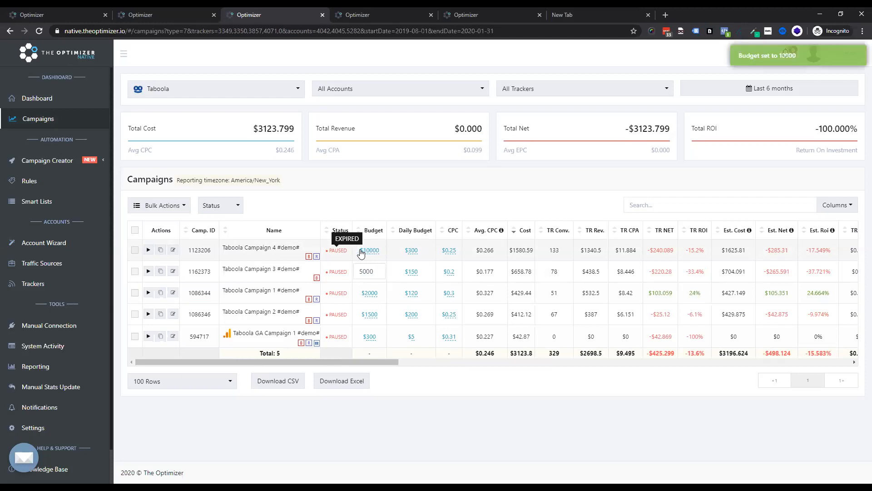
type("3000")
key("Tab")
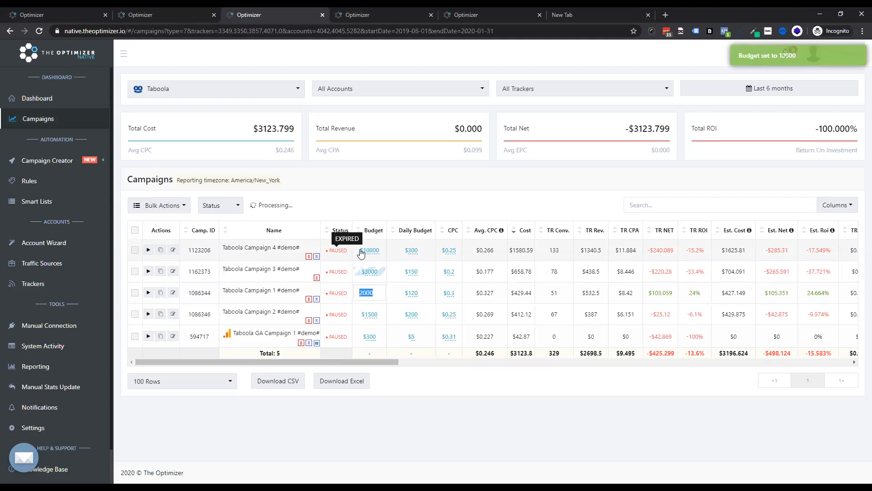
type("5000")
key("Return")
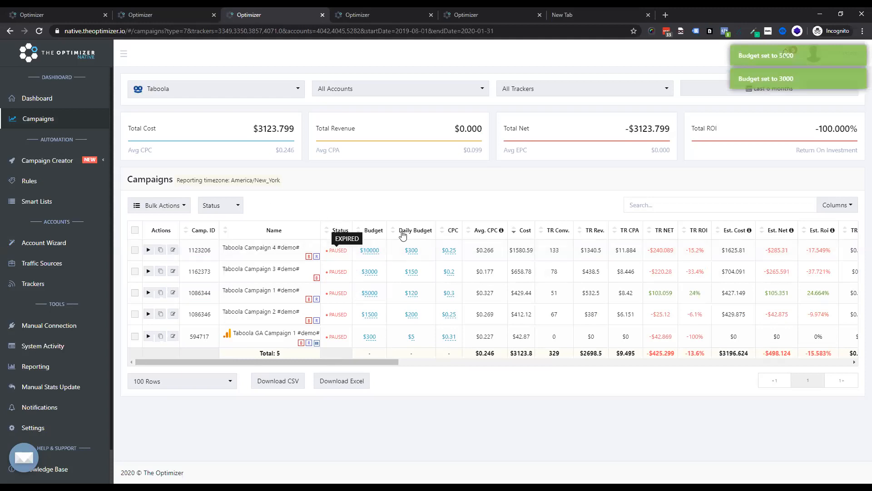
Step: Set the daily budgets of the five Taboola campaigns to 350, 200, 500, 100 and 50 from top to bottom
left_click(411, 250)
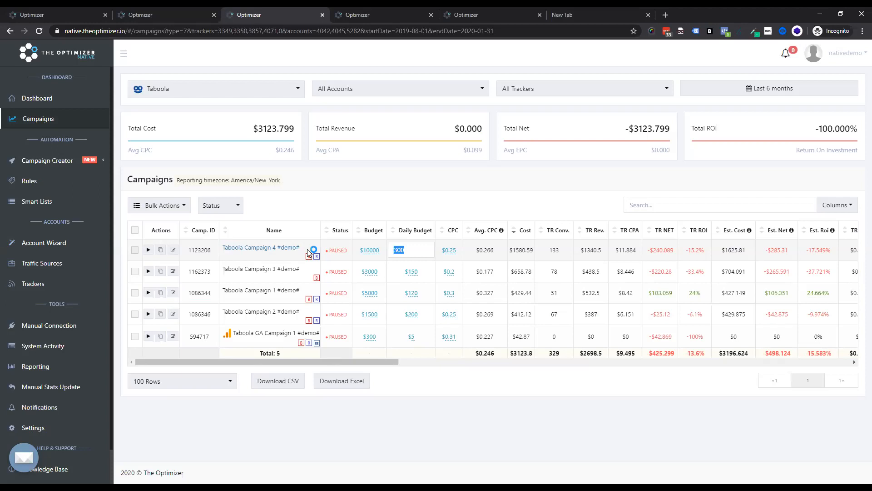
type("350")
key("Tab")
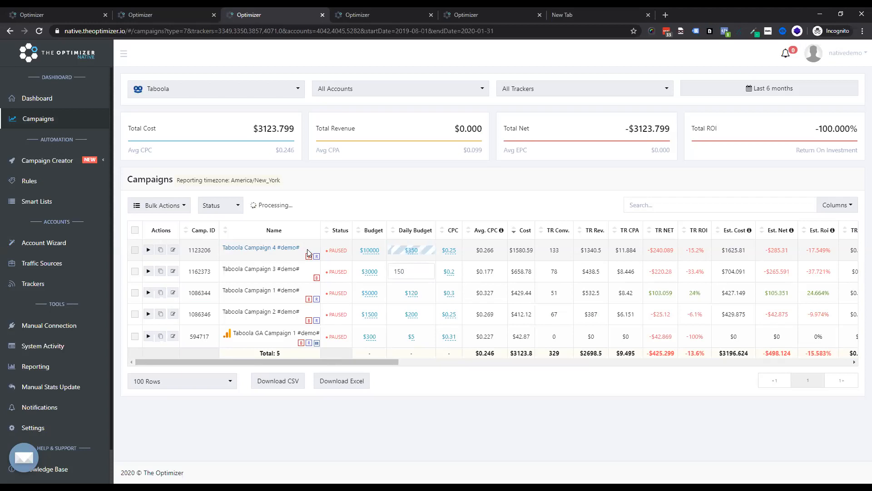
type("23")
key("BackSpace")
key("BackSpace")
type("200")
key("Tab")
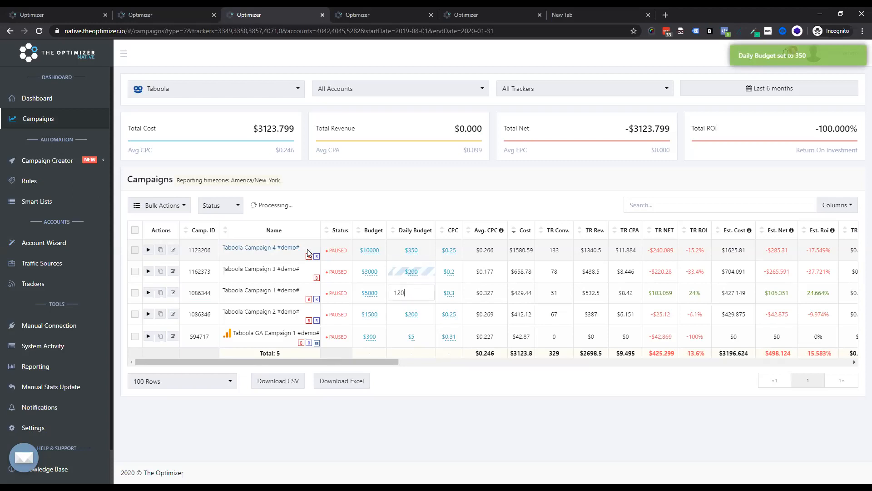
type("500")
key("Tab")
type("100")
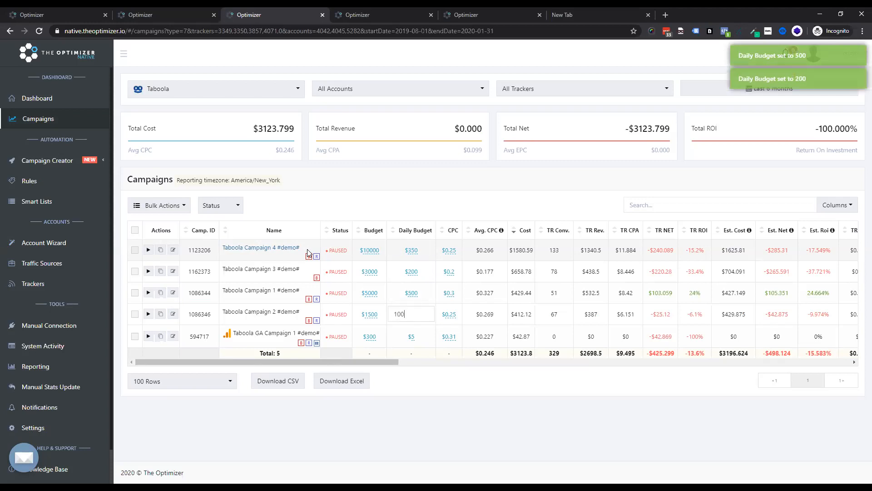
key("Tab")
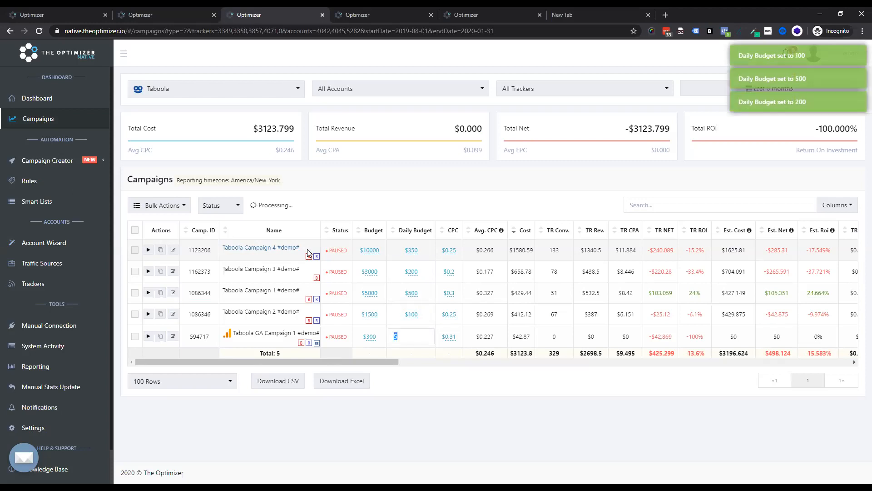
type("50")
key("Return")
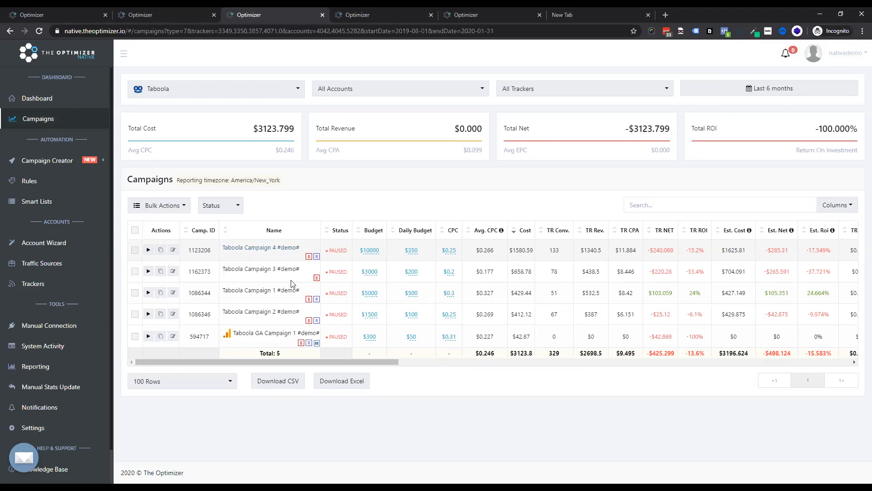
Step: Scroll across the campaign table to examine its tracker and traffic source metric columns
left_click_drag(349, 363, 406, 359)
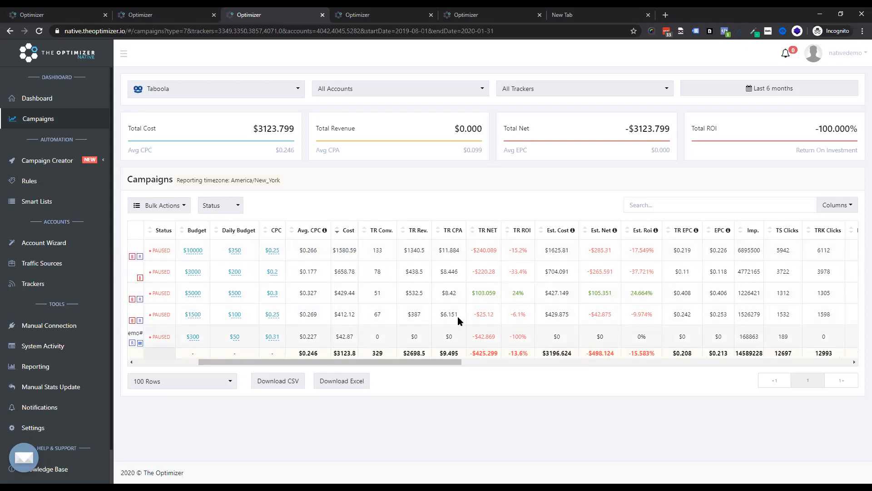
left_click_drag(518, 293, 468, 297)
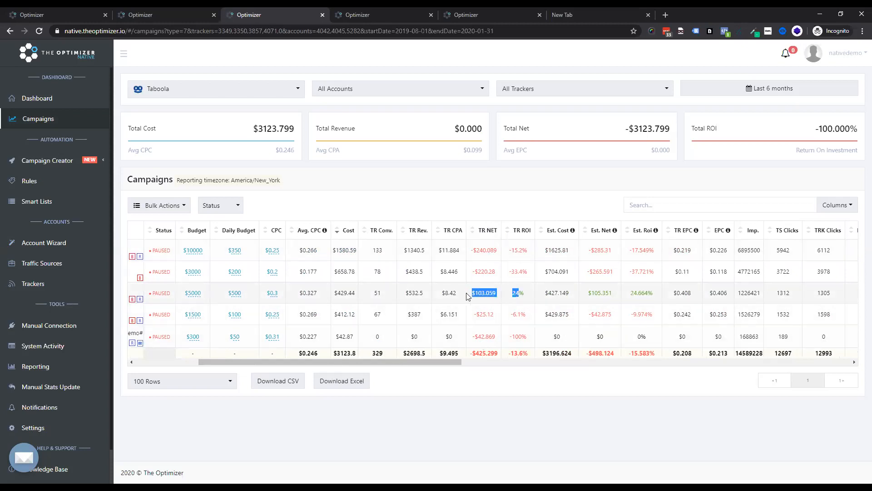
left_click(494, 300)
left_click_drag(455, 293, 441, 293)
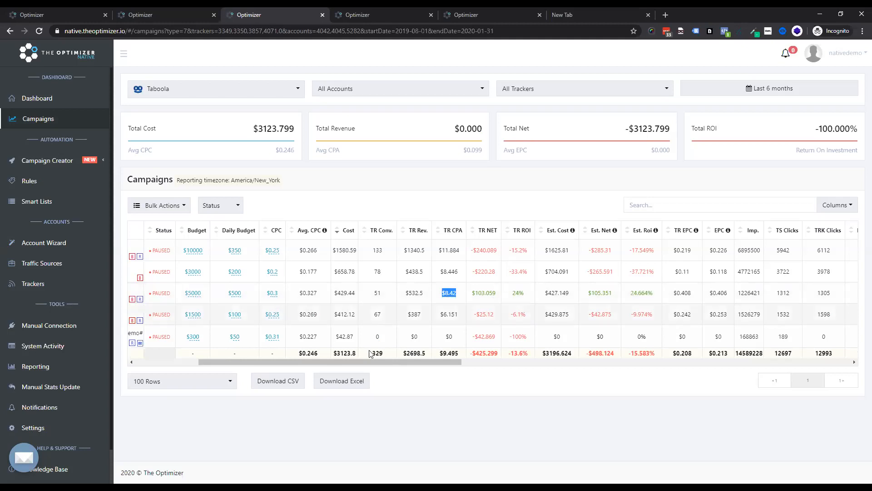
left_click_drag(381, 360, 477, 363)
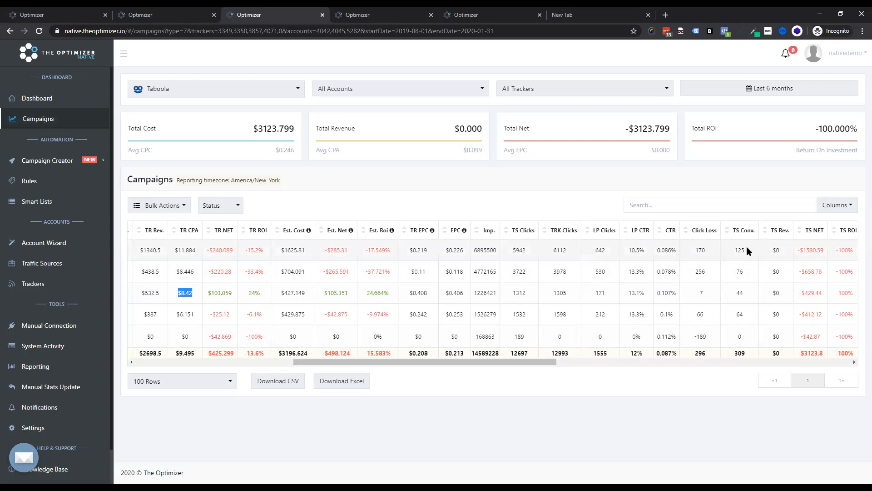
double_click(700, 251)
double_click(519, 251)
double_click(560, 250)
left_click_drag(482, 360, 668, 352)
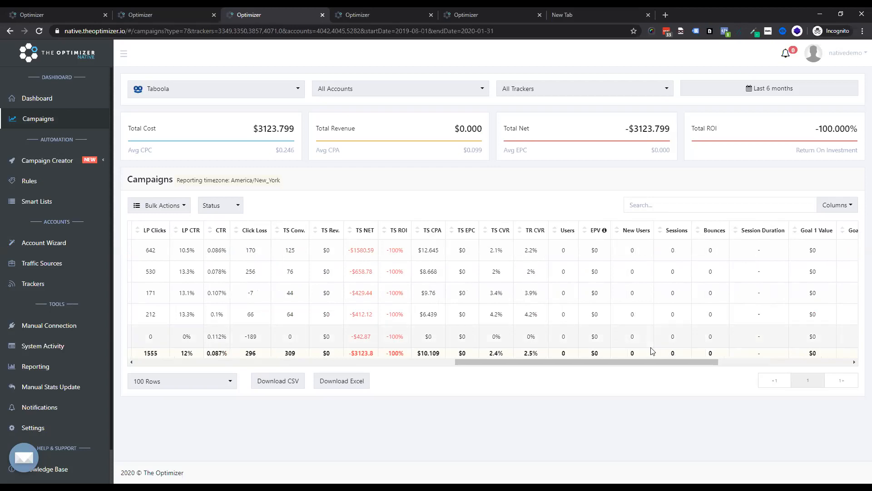
left_click_drag(682, 362, 705, 365)
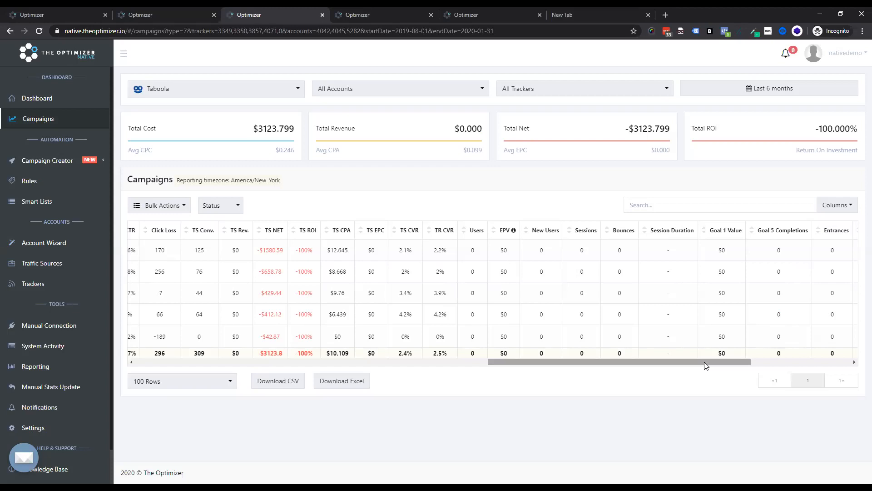
left_click_drag(686, 363, 347, 351)
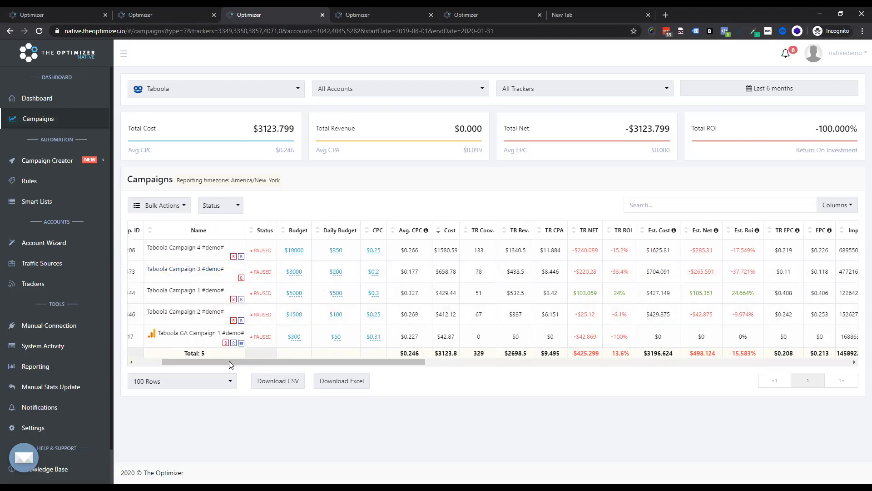
left_click_drag(230, 362, 183, 360)
Step: Open Taboola Campaign 1 and view its contents list
left_click(296, 310)
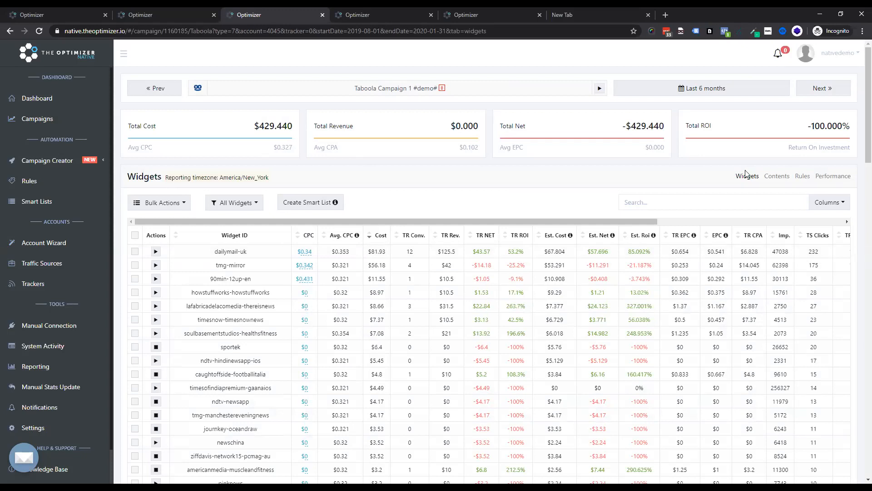
left_click(778, 177)
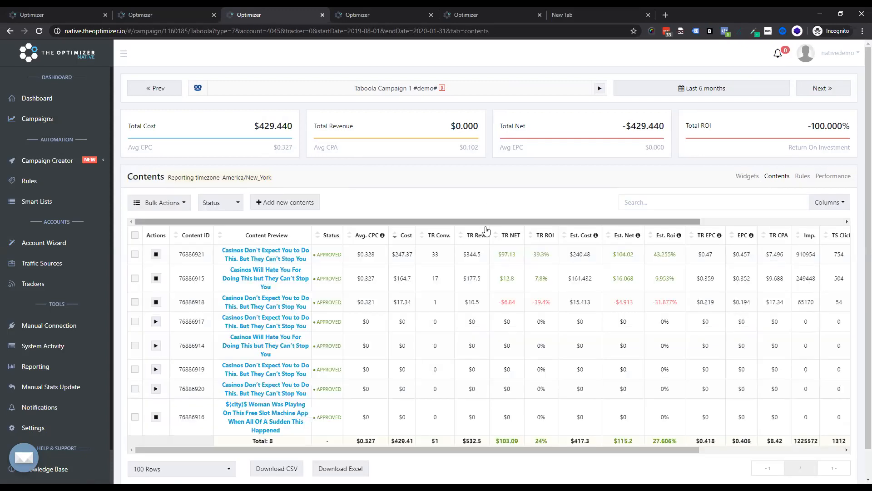
Step: Open the Campaigns page in a new tab, switch the source to Outbrain and open Outbrain Campaign 2
right_click(46, 119)
left_click(68, 123)
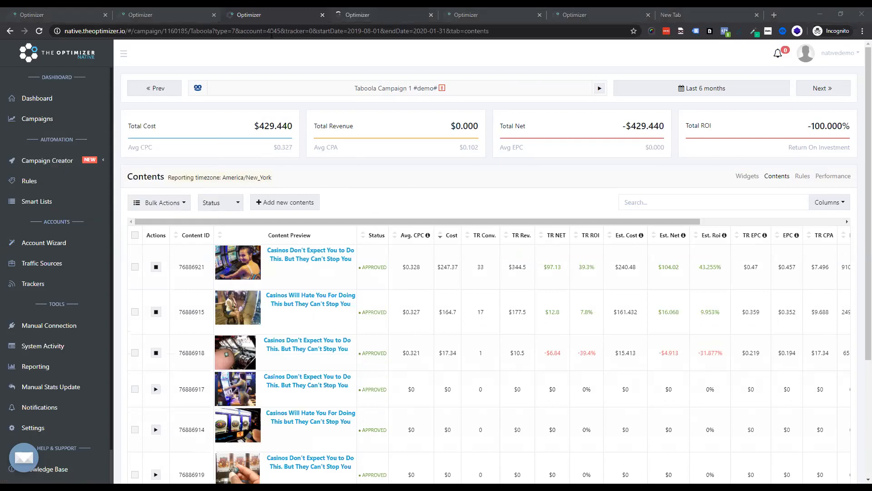
key("ctrl+Tab")
left_click(172, 88)
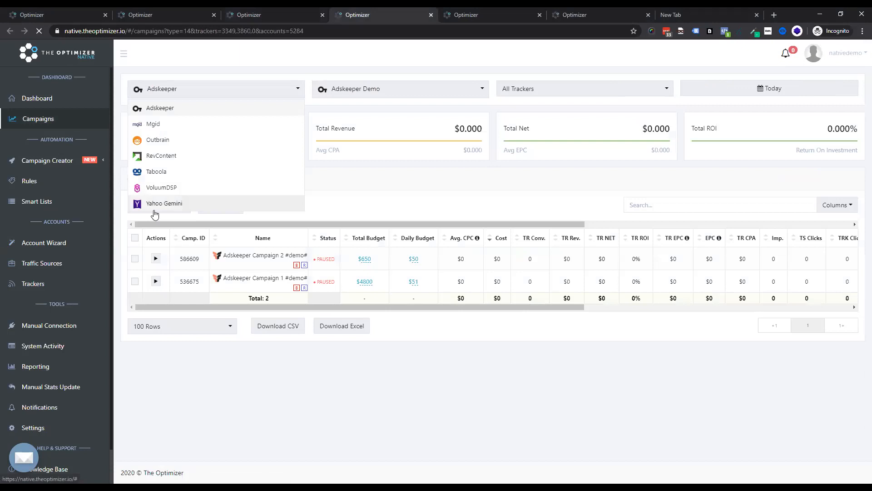
left_click(167, 141)
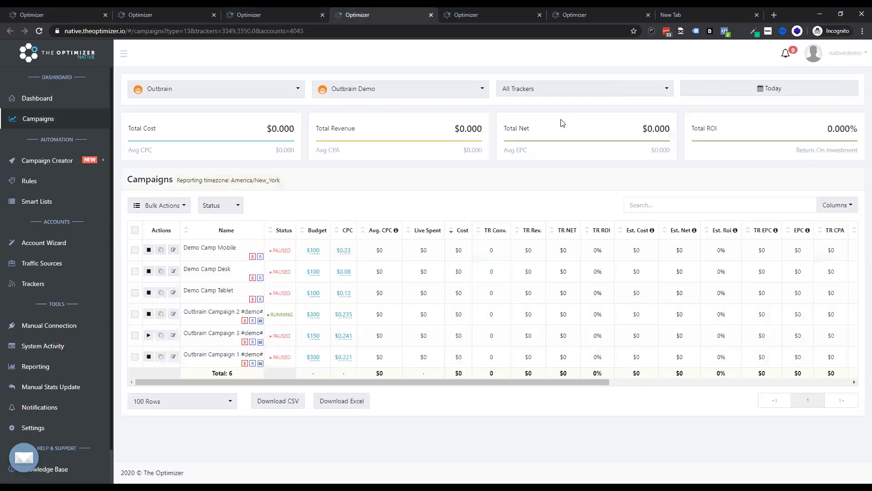
left_click(214, 312)
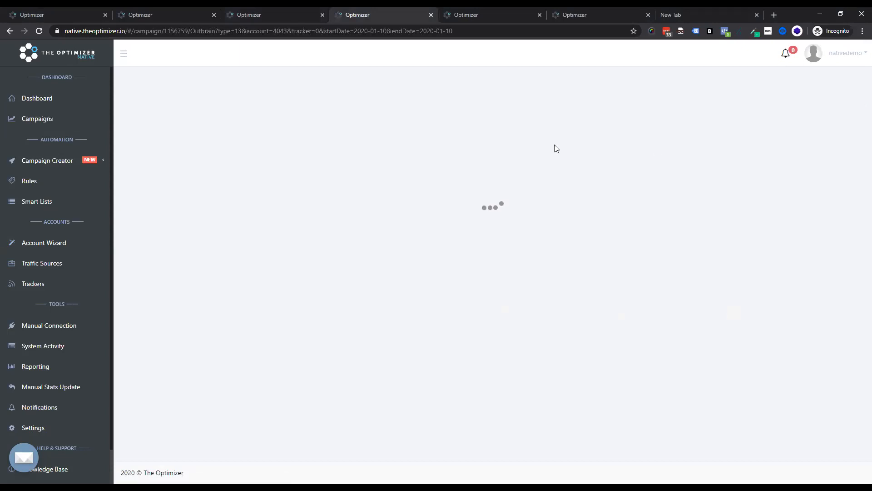
Step: Set Outbrain Campaign 2's date range to Last 6 months and browse its widgets, contents and sections
left_click(724, 87)
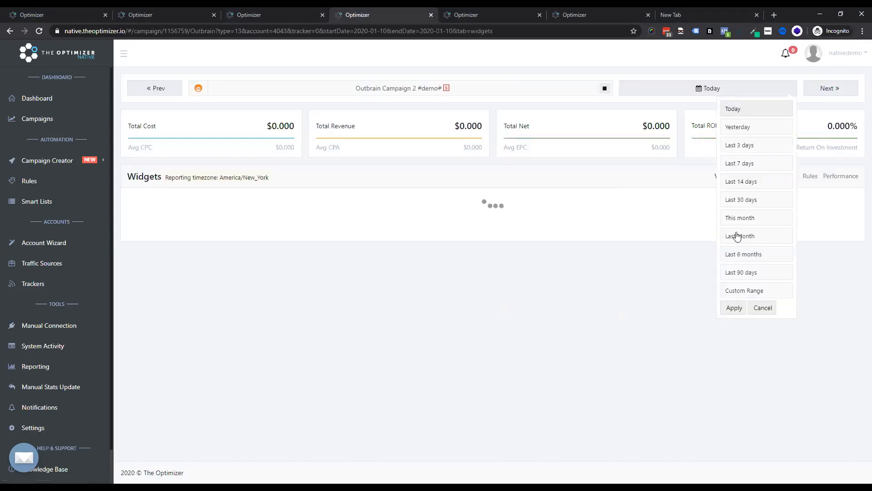
left_click(736, 255)
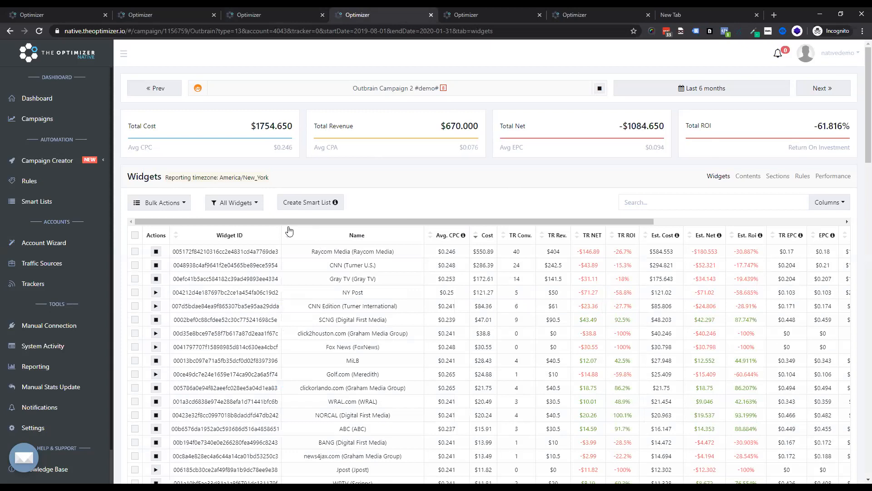
scroll(281, 228, "right", 3)
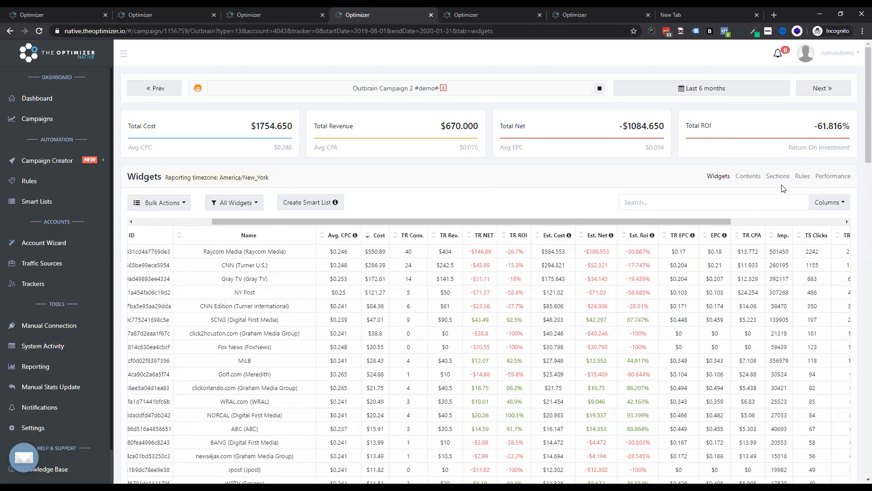
left_click(747, 177)
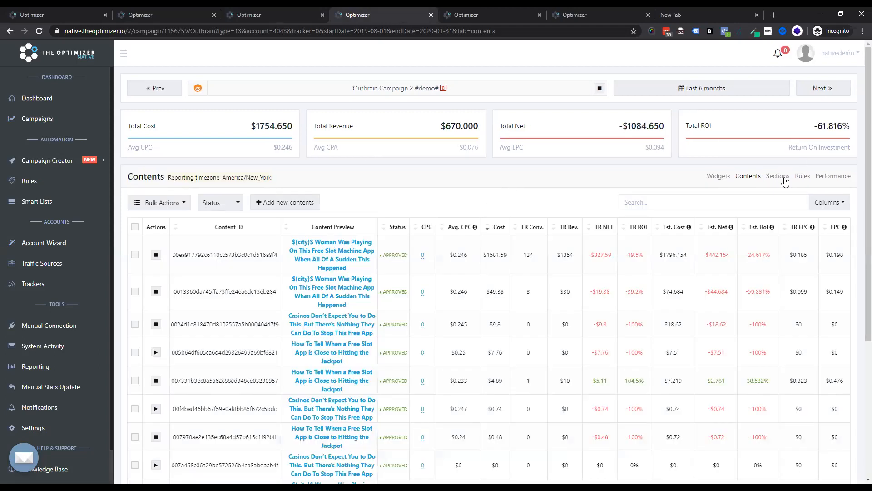
left_click(786, 177)
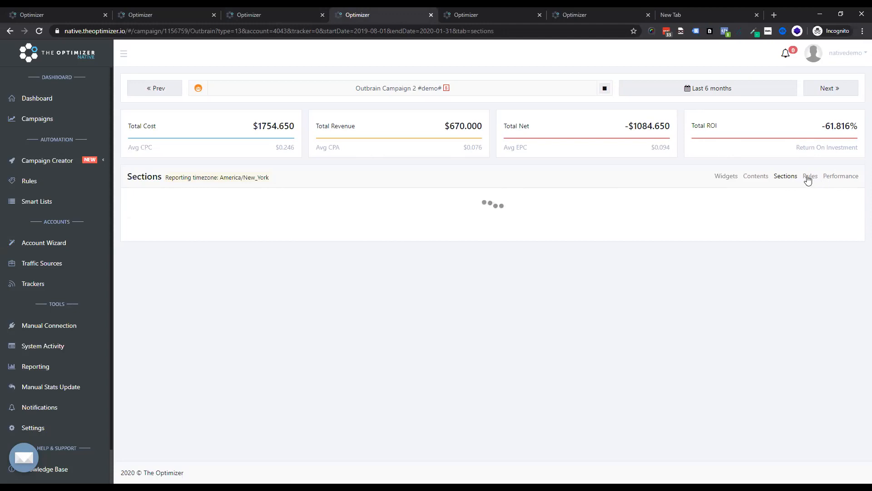
Step: Return to Taboola Campaign 1's rules and detach the Arbitrage, Kill Low CTR Non-Converting Widgets and Low CTR Creatives rules
key("ctrl+shift+Tab")
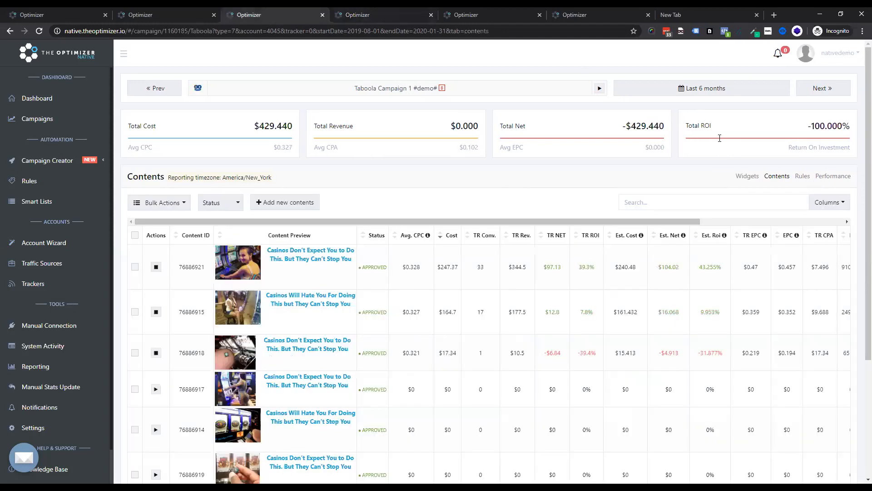
left_click(810, 178)
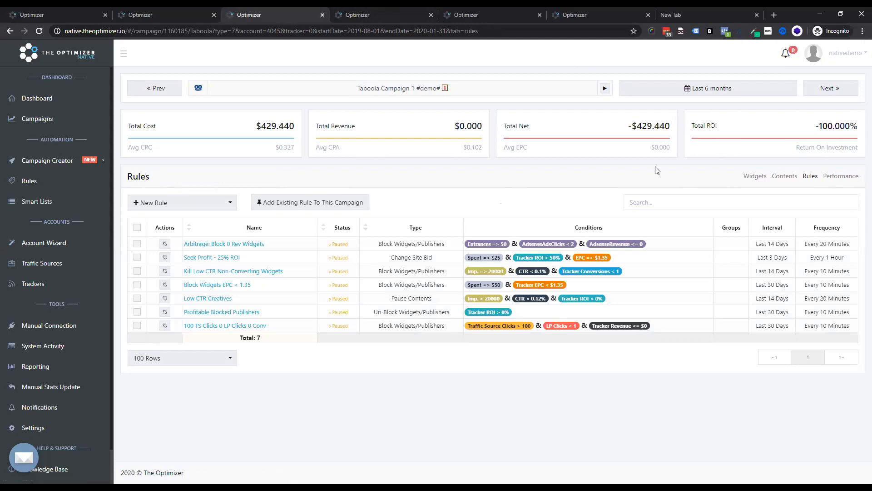
left_click(165, 244)
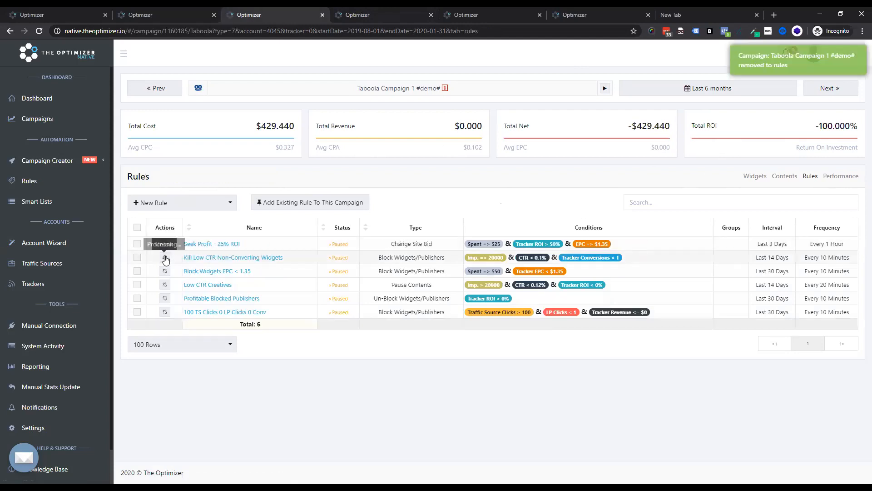
left_click(166, 272)
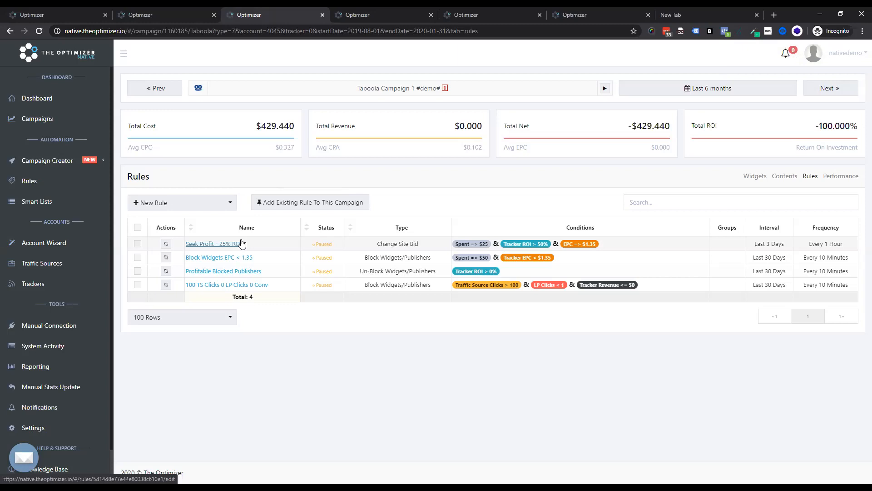
Step: Attach the existing Kill Low CTR Non-Converting Widgets rule to Taboola Campaign 1
left_click(298, 205)
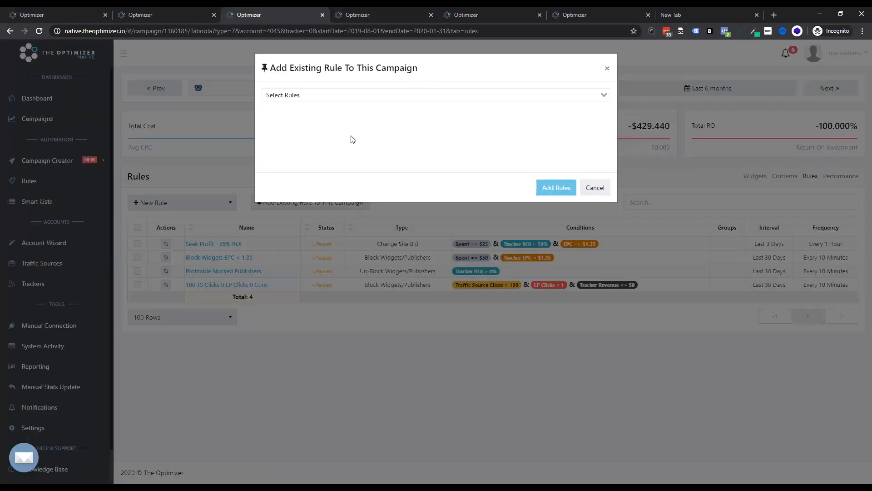
left_click(339, 95)
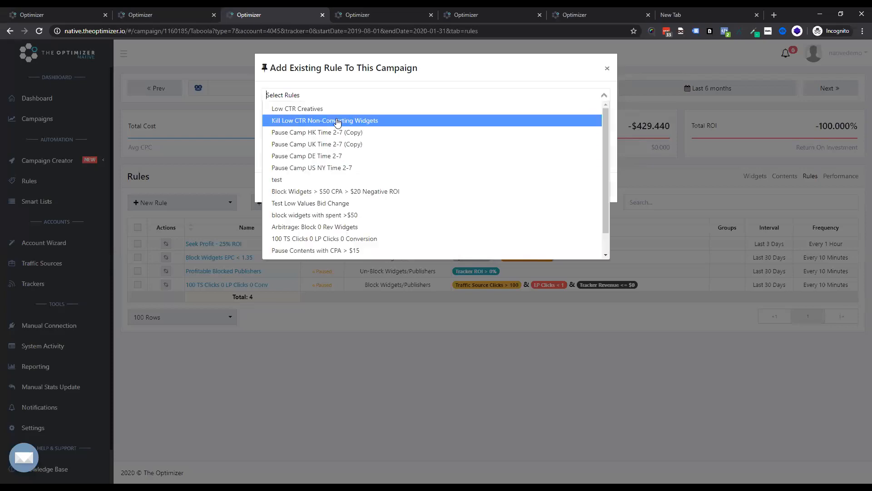
left_click(325, 120)
left_click(531, 81)
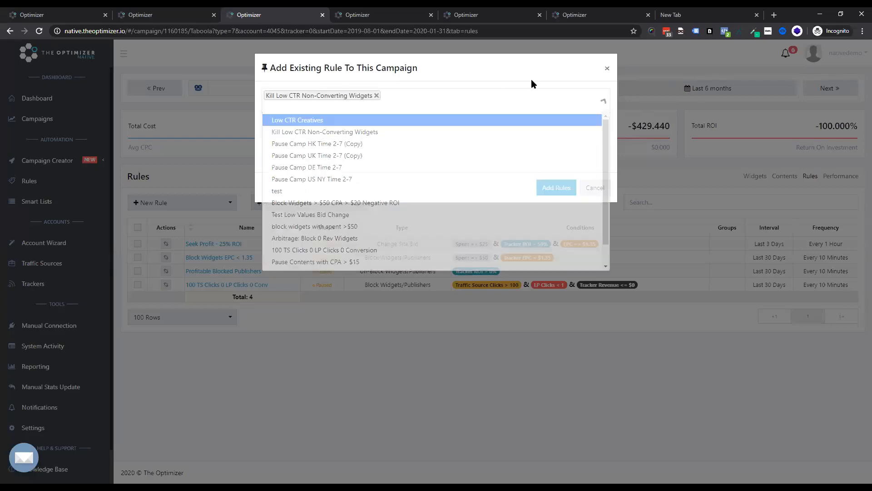
left_click(556, 187)
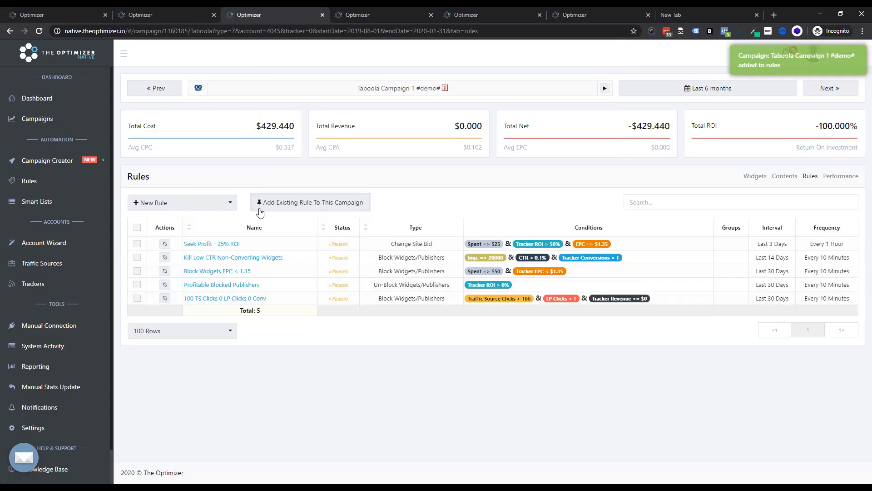
Step: Review the campaign's performance chart by toggling the Clicks, Cost, Conversions and Revenue series, then view its system activity
left_click(208, 203)
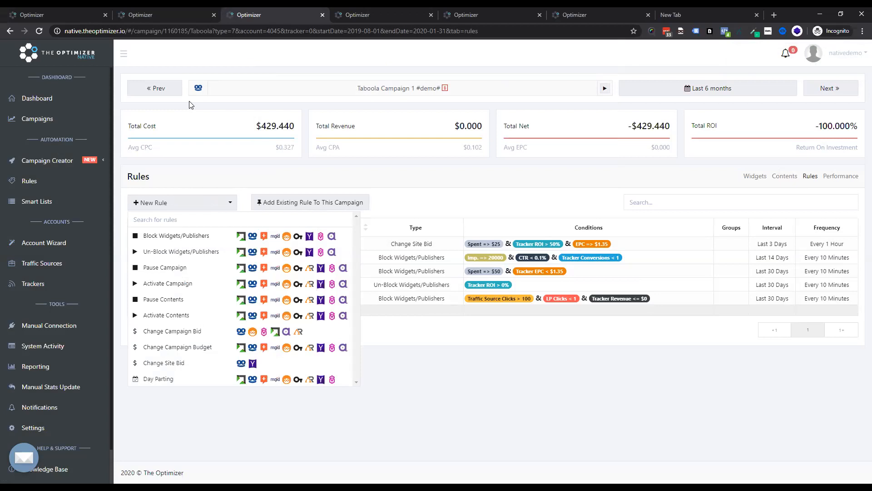
left_click(833, 176)
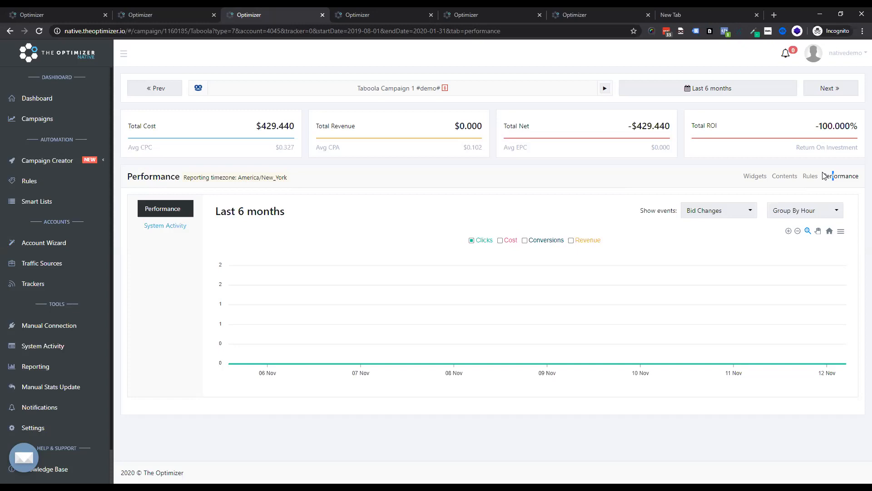
left_click(504, 240)
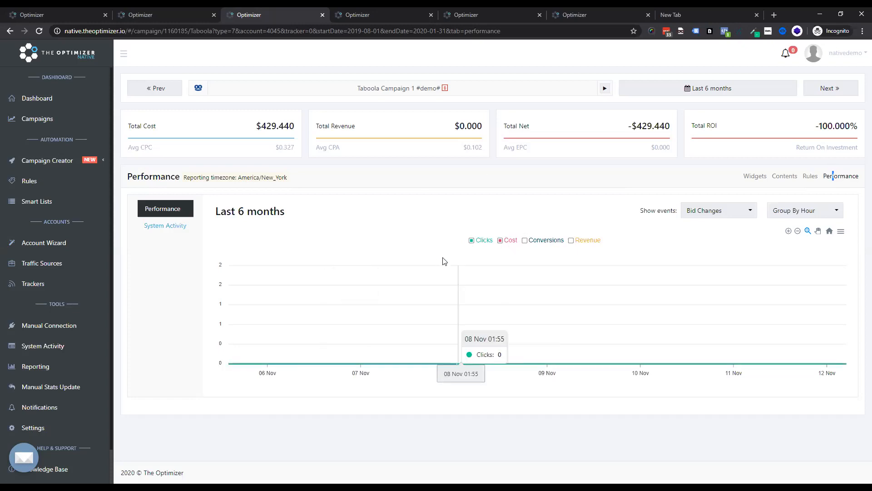
left_click(472, 241)
left_click(525, 240)
left_click(499, 240)
left_click(478, 240)
left_click(479, 242)
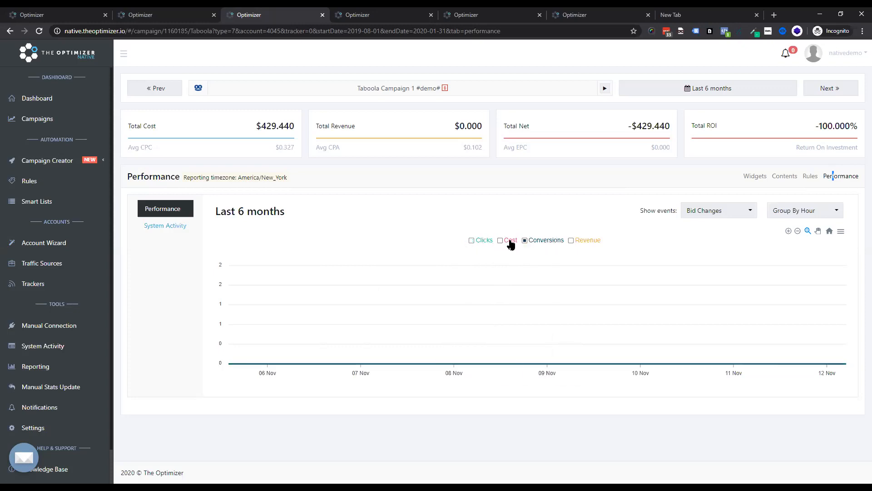
left_click(525, 241)
left_click(504, 241)
left_click(575, 242)
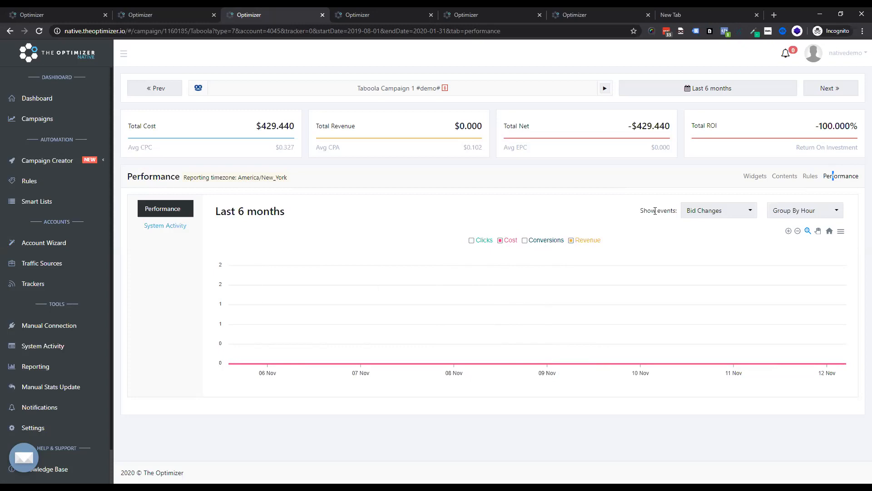
left_click(176, 226)
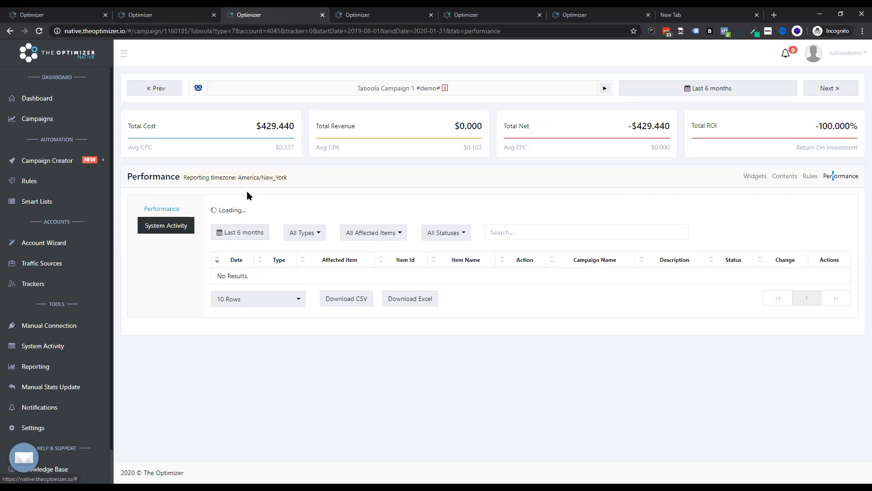
Step: Open the rule template library from the Rules page and read the descriptions of several templates
left_click(24, 180)
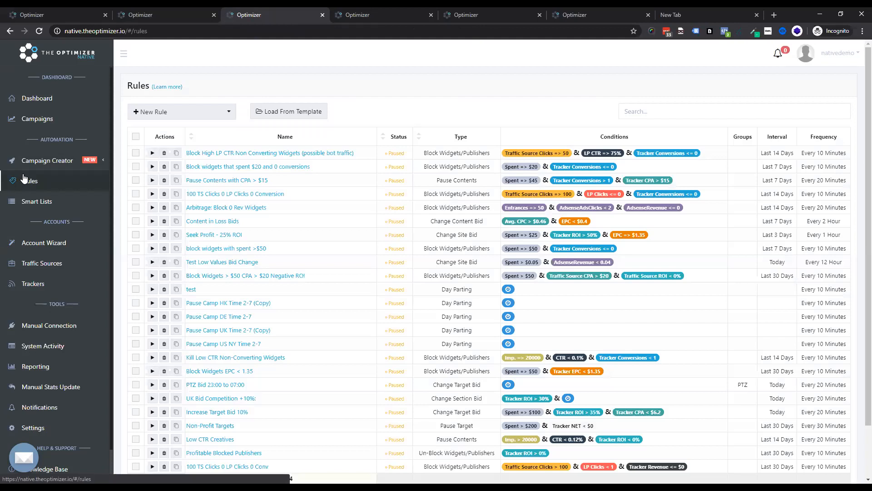
left_click(278, 112)
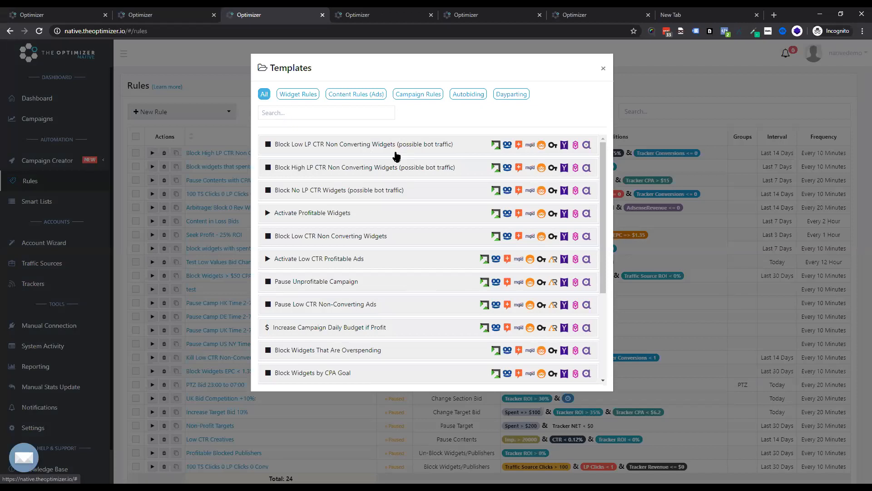
left_click(370, 145)
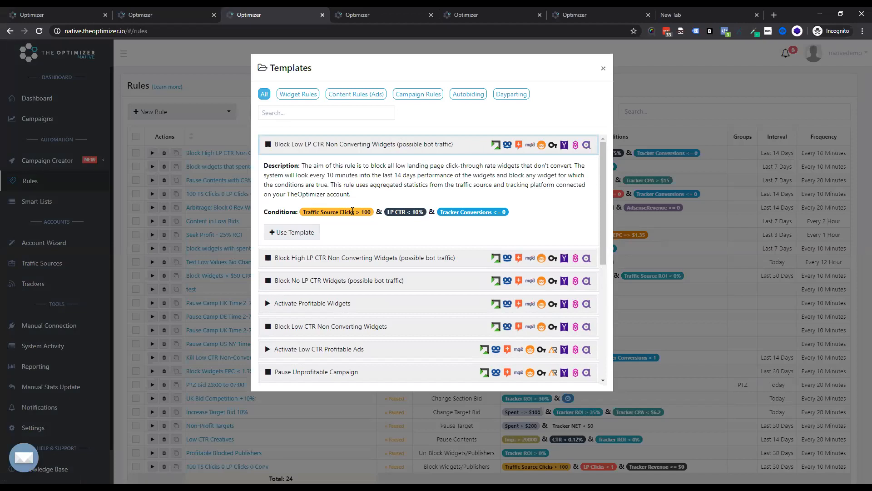
left_click(370, 305)
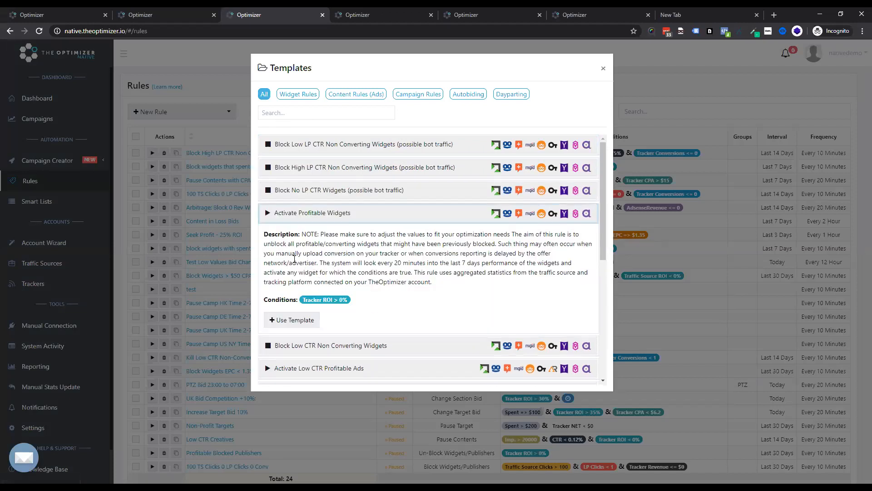
left_click_drag(284, 244, 376, 244)
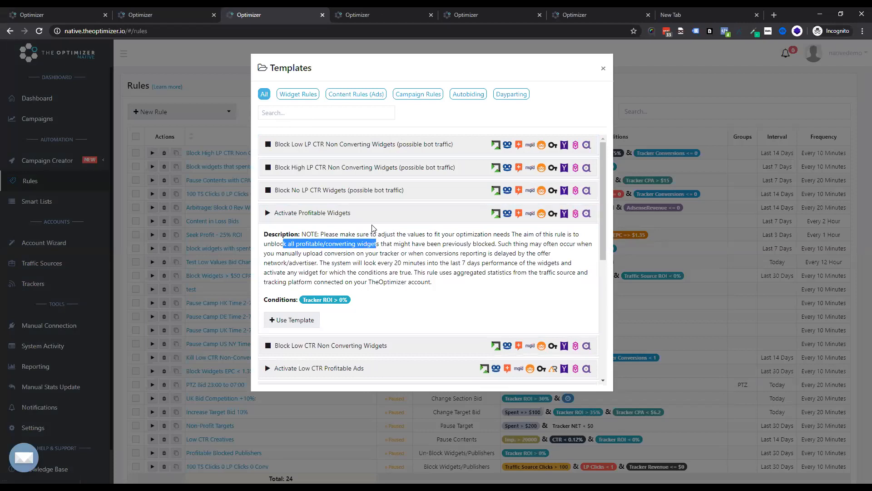
scroll(373, 224, "down", 1)
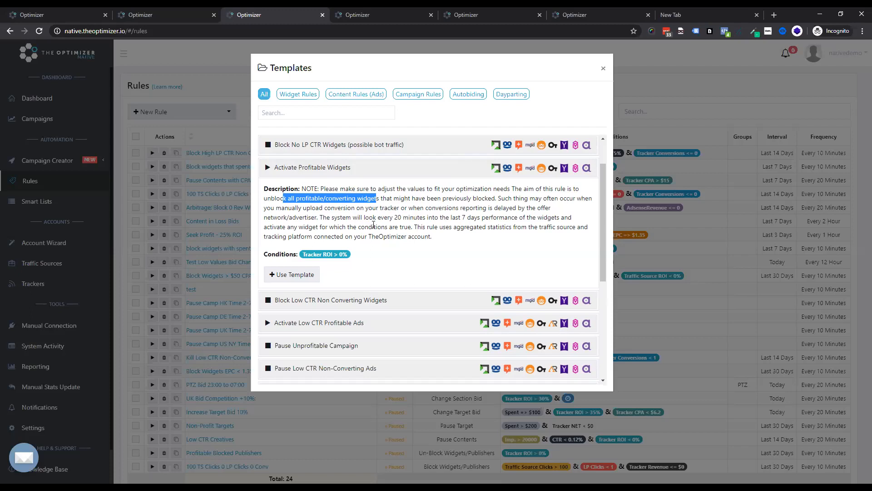
scroll(387, 273, "down", 1)
left_click(389, 283)
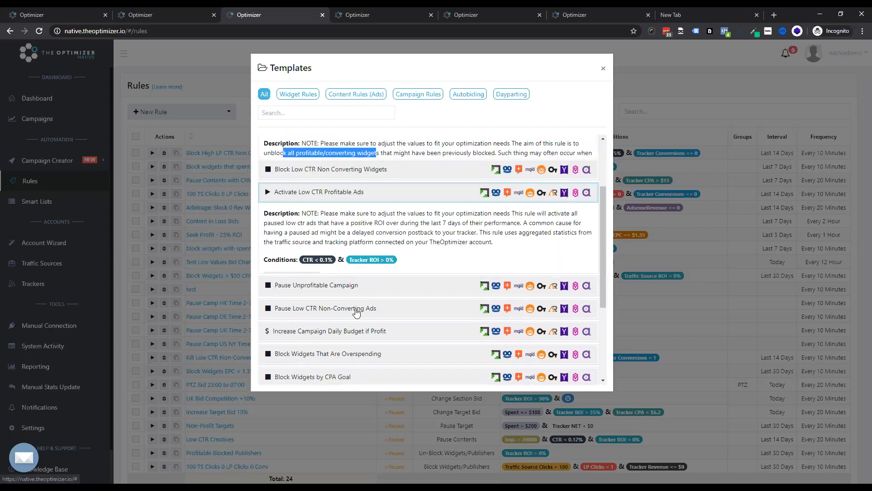
left_click(346, 308)
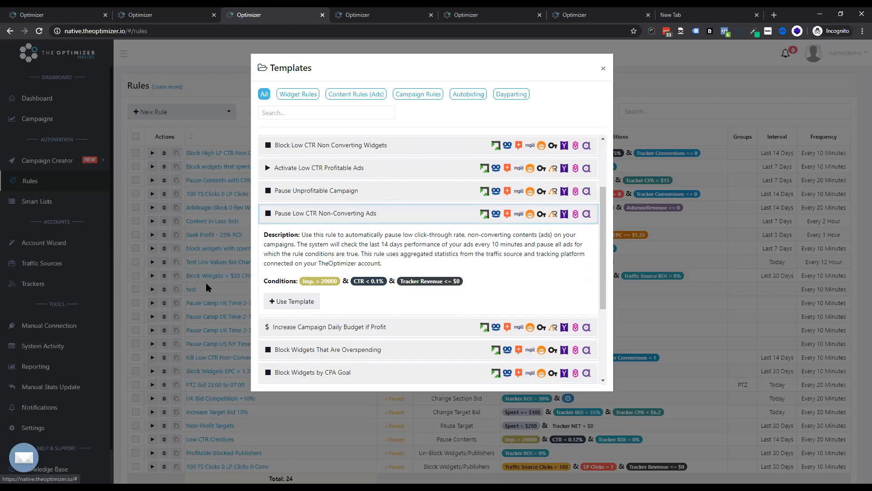
Step: Start a new rule from the Pause Low CTR Non-Converting Ads template and dismiss the generic-values notice
left_click(287, 302)
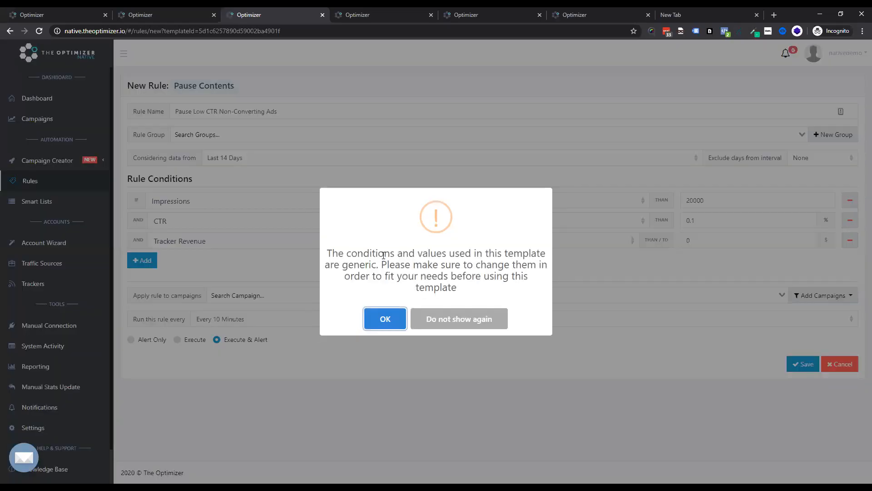
left_click_drag(354, 253, 444, 265)
left_click(389, 320)
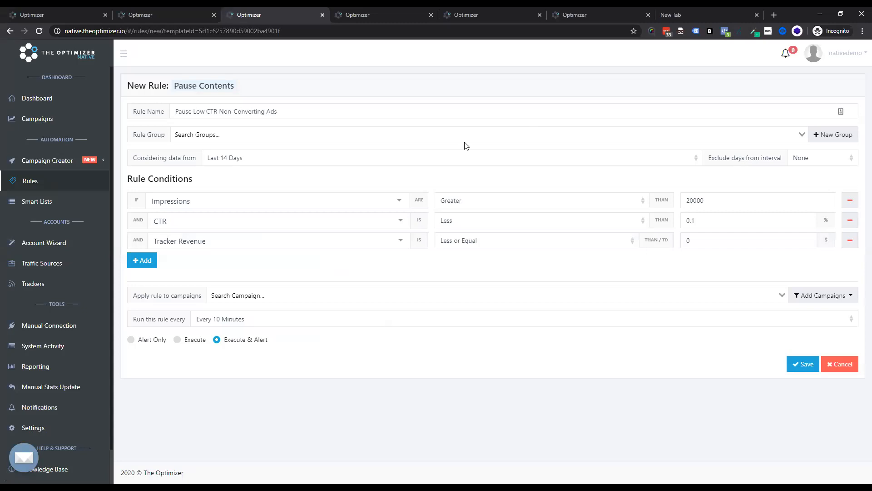
Step: Set the rule's data range to Last 3 Days
left_click(294, 161)
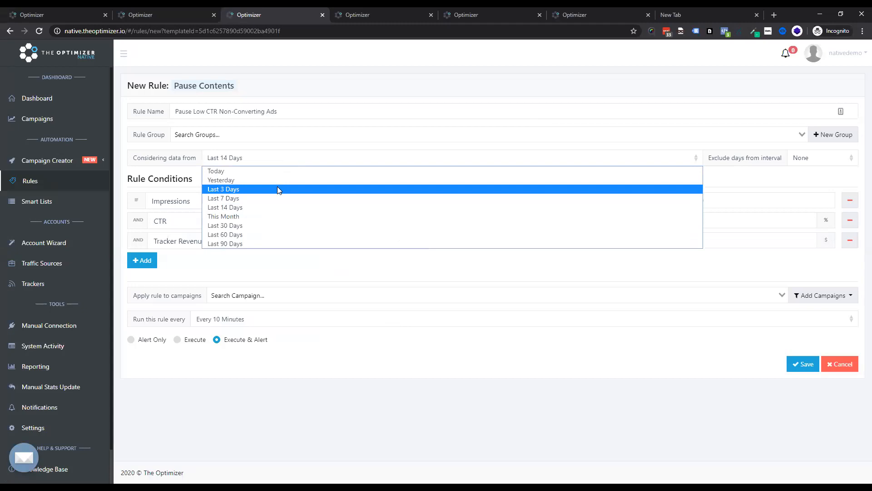
left_click(232, 207)
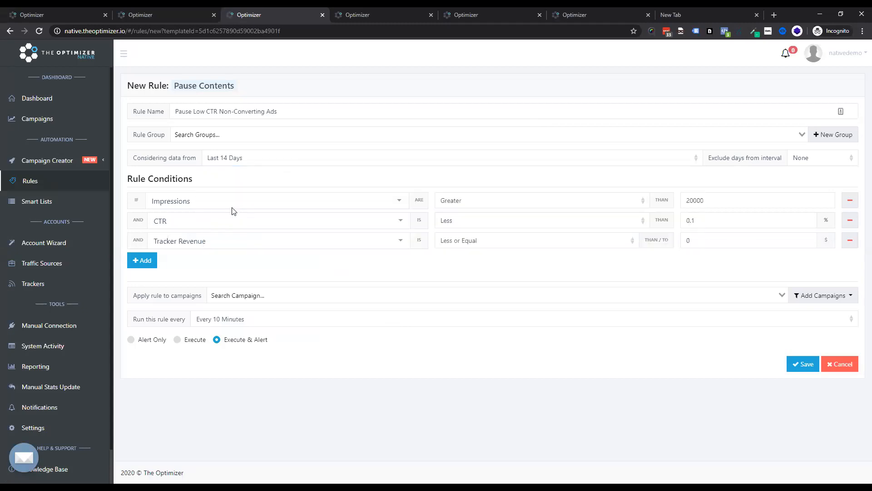
left_click(260, 162)
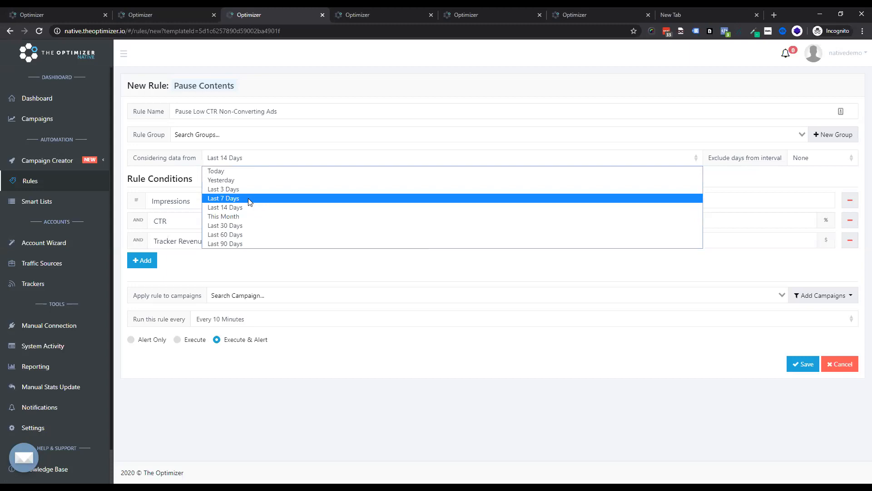
left_click(248, 197)
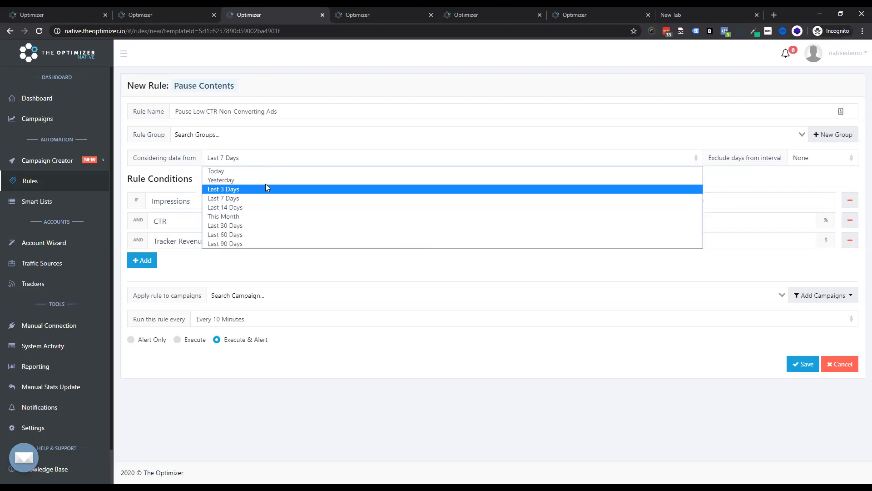
left_click(266, 188)
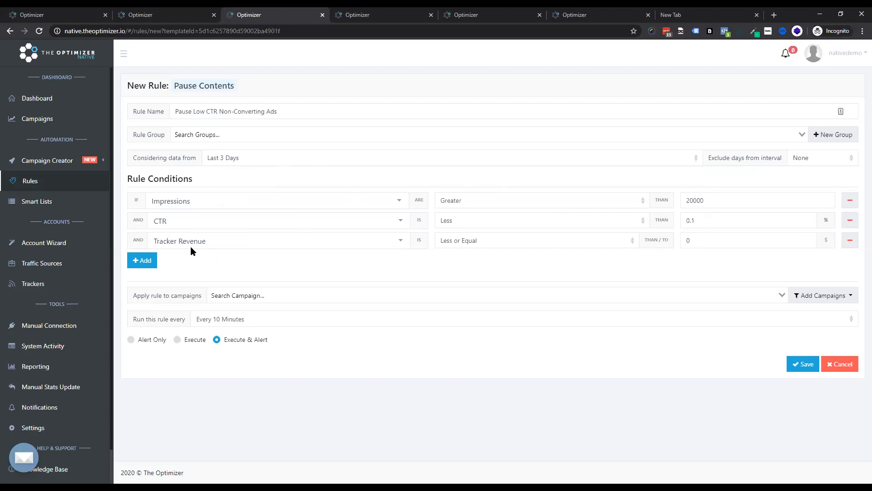
left_click(216, 197)
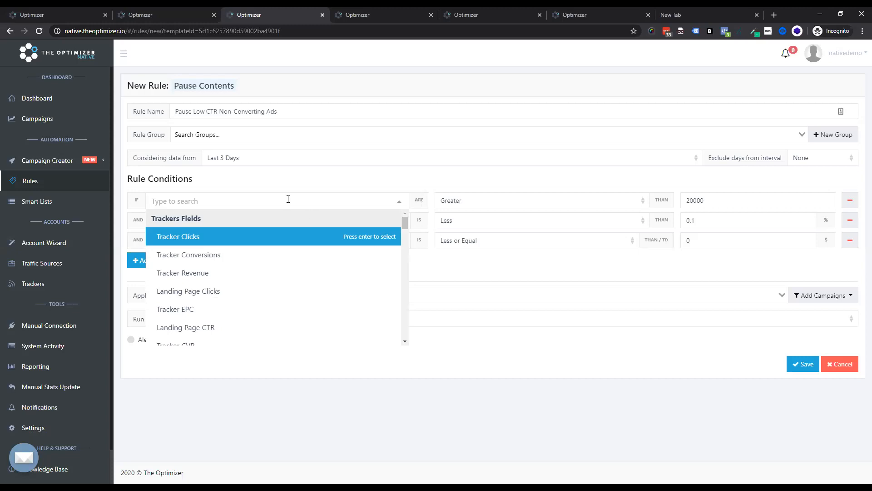
left_click(273, 183)
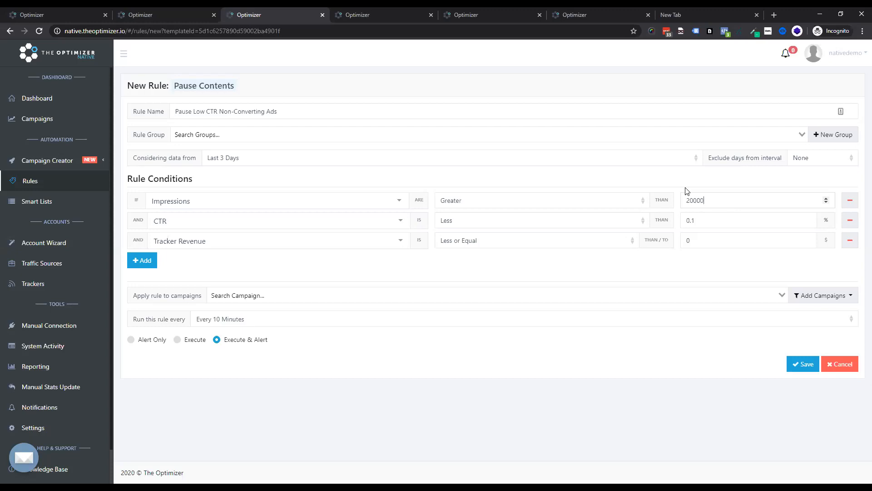
double_click(695, 201)
key("Tab")
key("Tab")
left_click(574, 52)
Step: Change the third condition to Tracker Conversions less or equal to 0
left_click(171, 242)
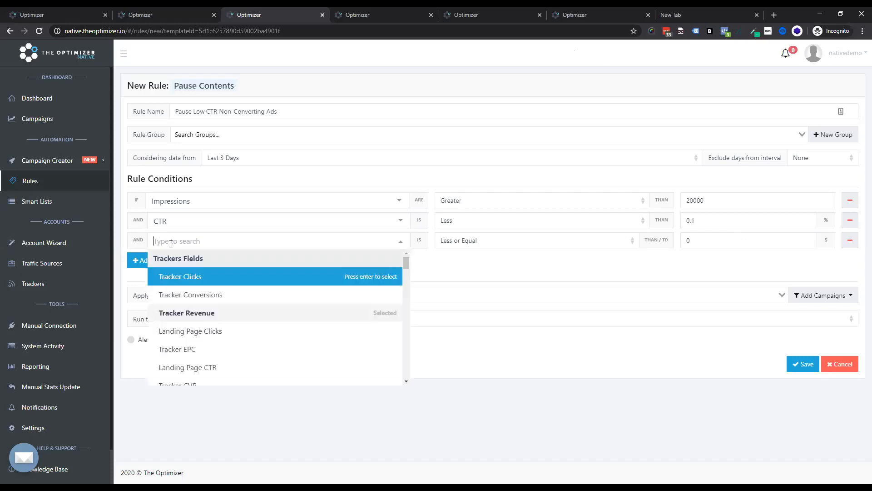
left_click(195, 295)
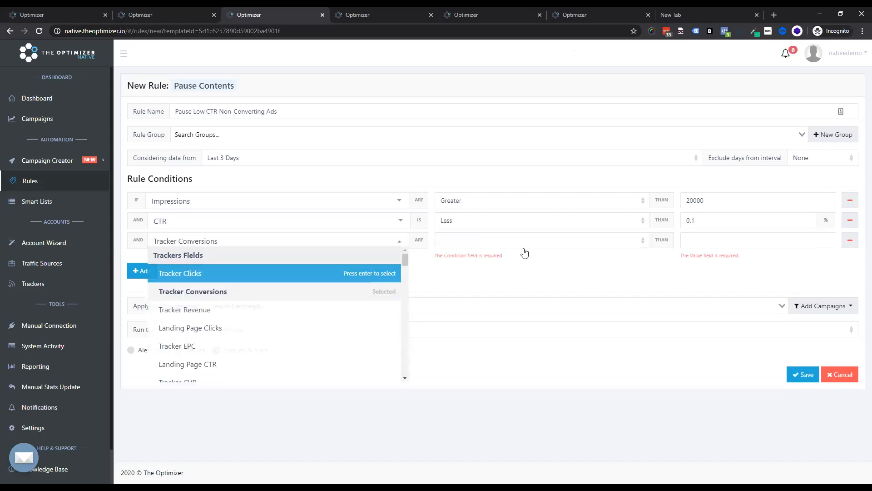
left_click(504, 244)
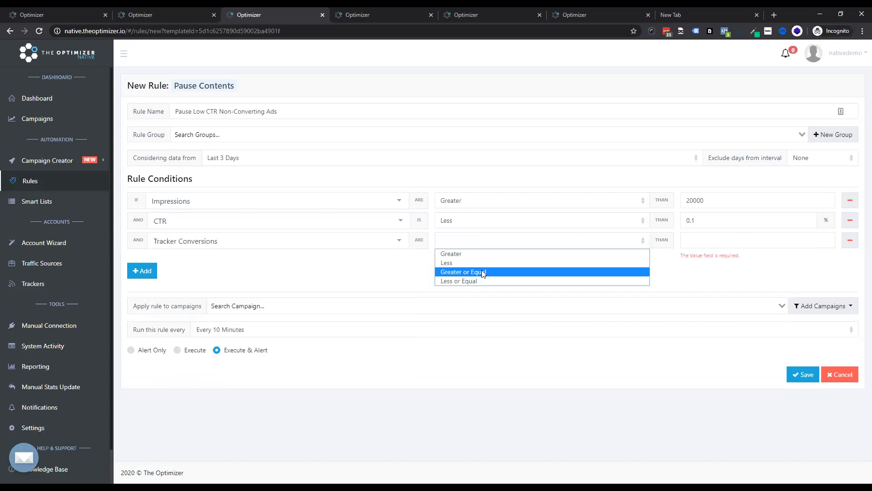
left_click(480, 273)
left_click(491, 245)
left_click(487, 281)
left_click(714, 238)
type("0")
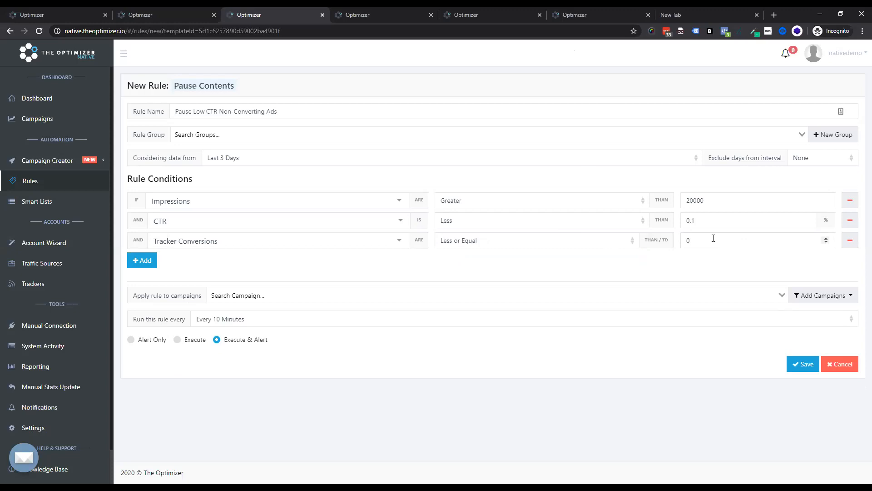
Step: Change the third condition to Tracker ROI greater than -50 %
left_click(308, 241)
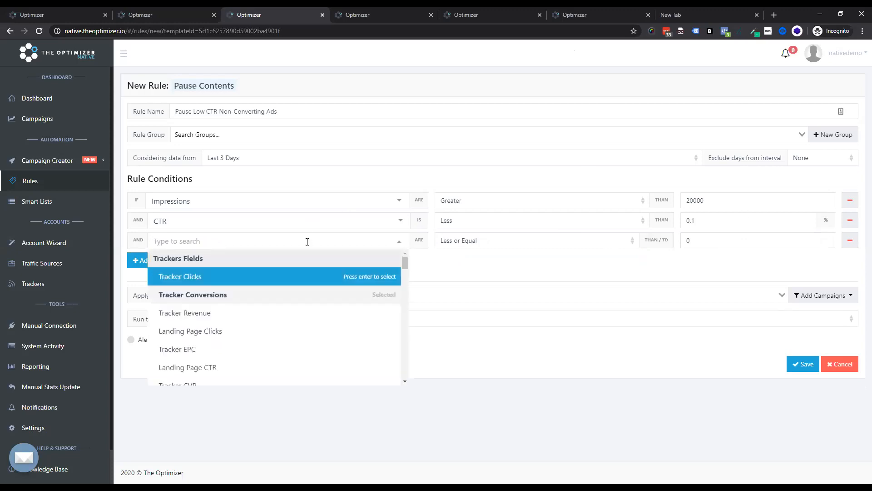
type("roi")
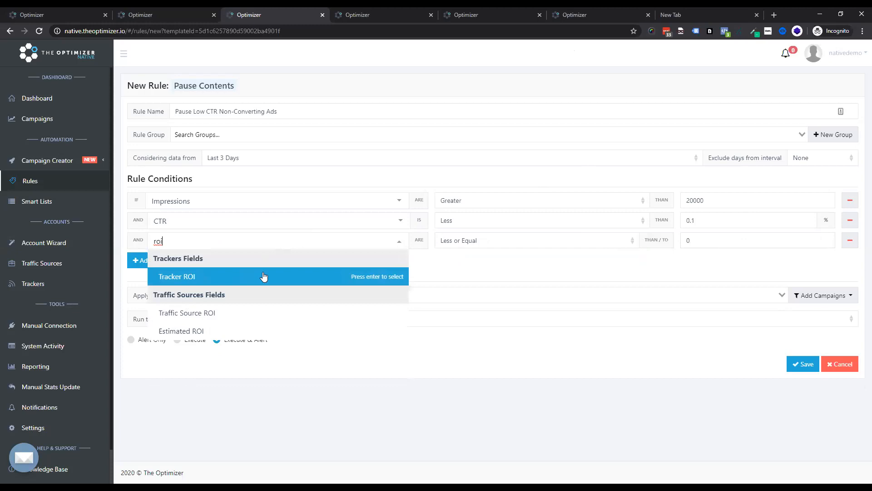
left_click(264, 277)
left_click(482, 241)
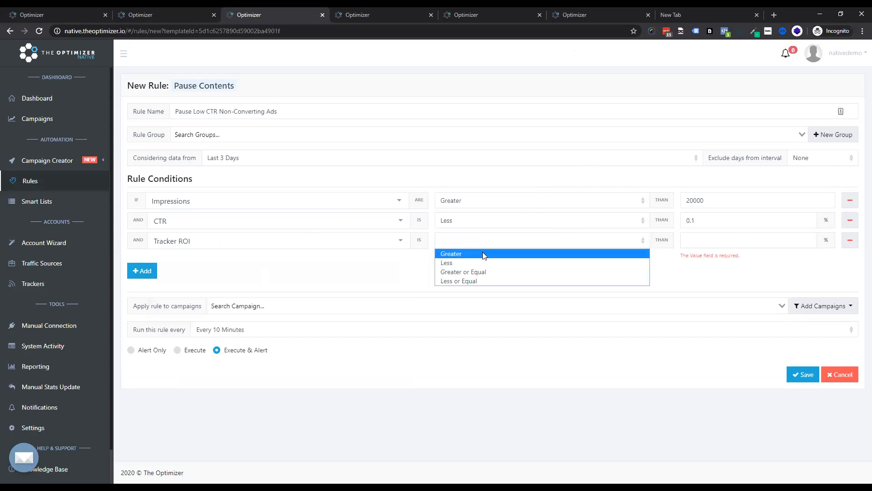
left_click(483, 254)
left_click(697, 237)
type("-50")
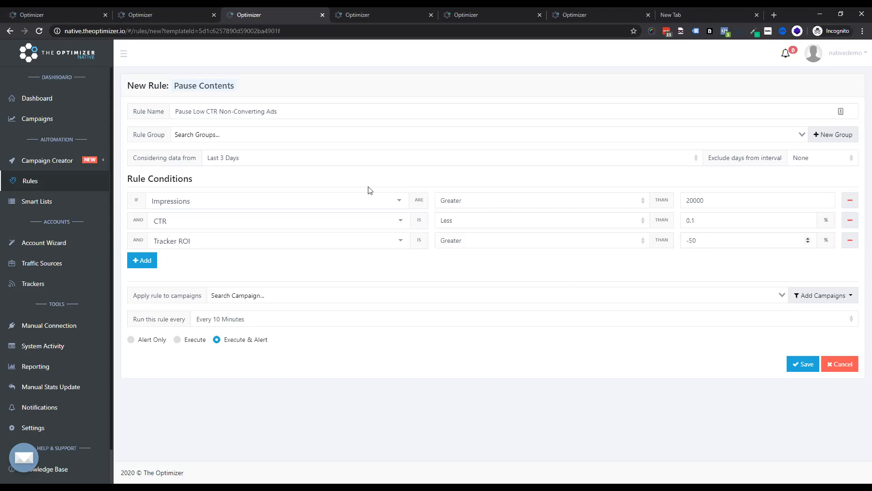
Step: Apply the rule to Demo Camp Desk, Gemini Campaign 1, Adskeeper Campaign 2 and Mgid Campaign 1
left_click(222, 296)
left_click(268, 321)
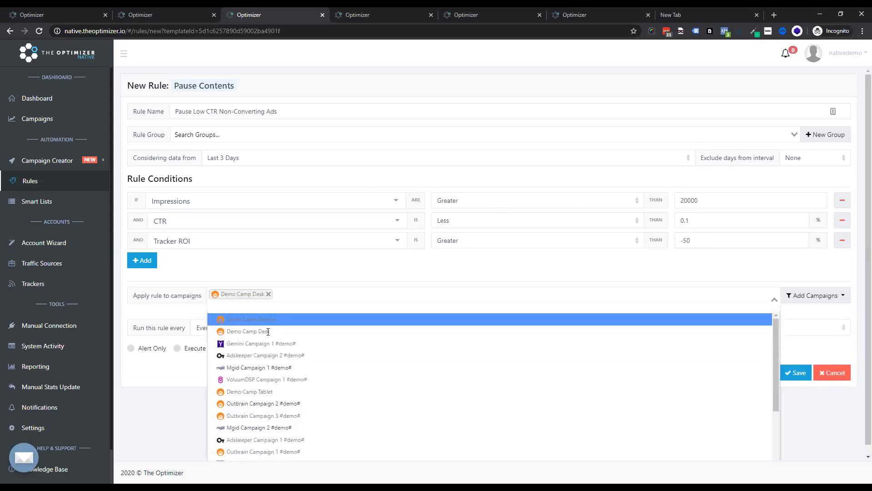
left_click(266, 344)
left_click(262, 355)
left_click(249, 368)
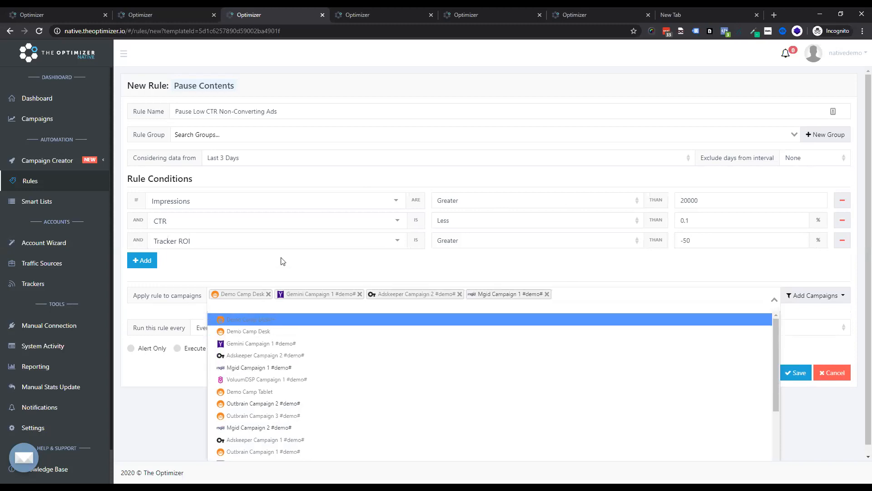
left_click(274, 276)
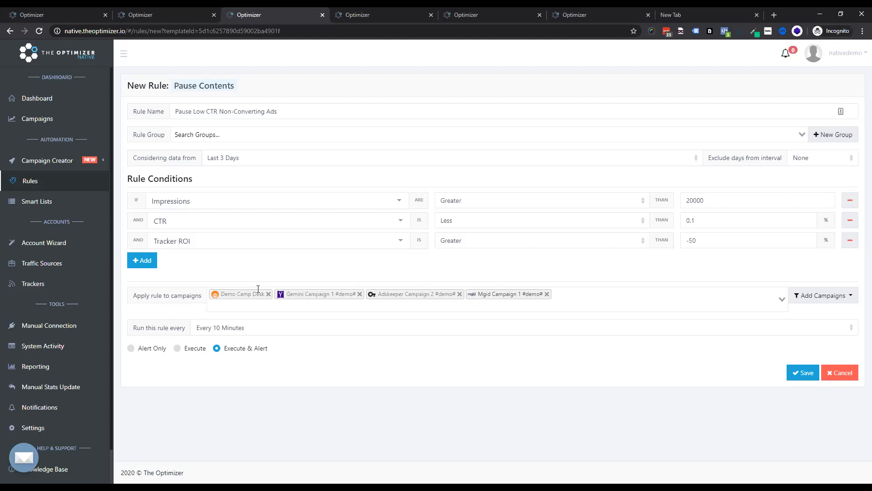
Step: Set the rule to run every 3 Hour
left_click(229, 331)
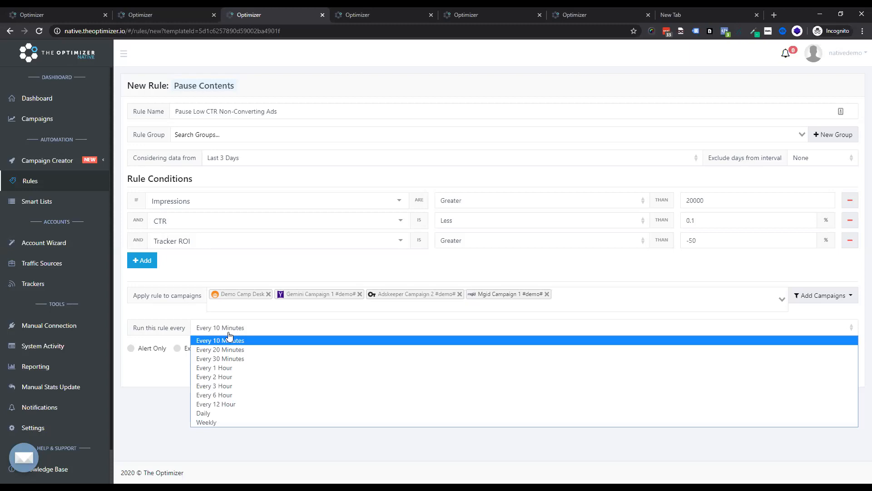
left_click(218, 387)
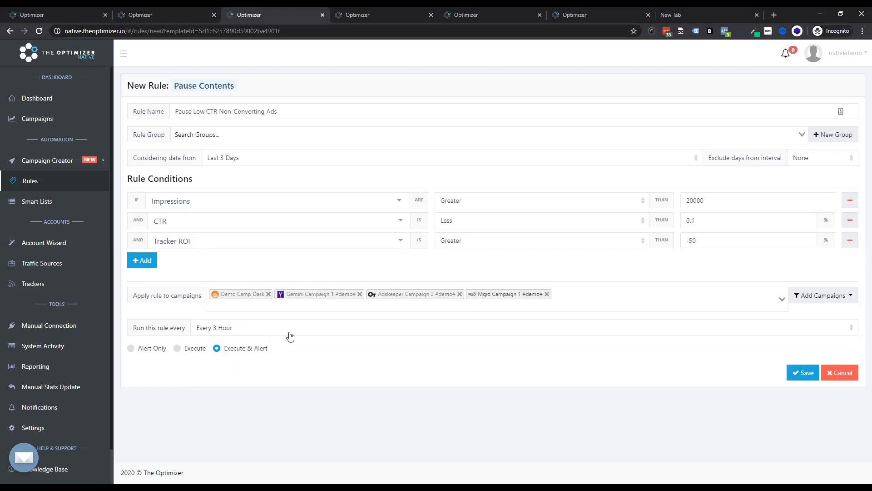
left_click(177, 348)
left_click(224, 350)
left_click(137, 350)
left_click(176, 349)
left_click(226, 351)
Step: Open the 100 TS Clicks 0 LP Clicks 0 Conversion rule for editing from the rules list
left_click(40, 181)
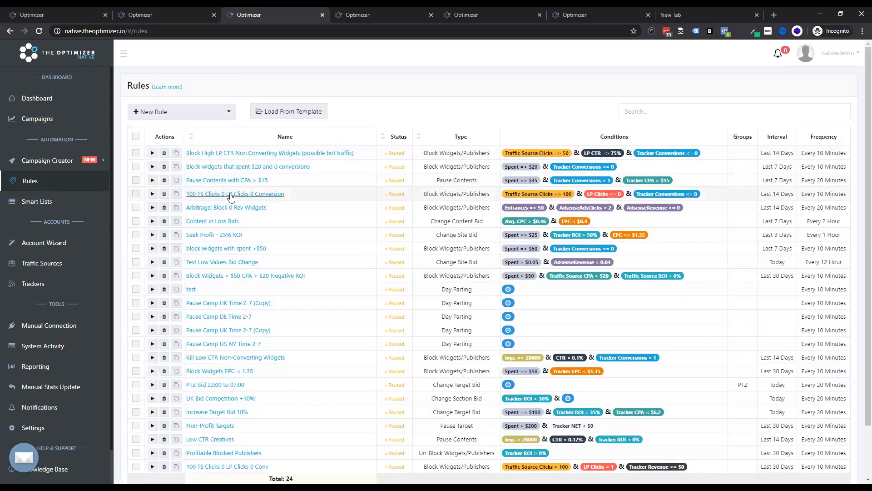
left_click(231, 194)
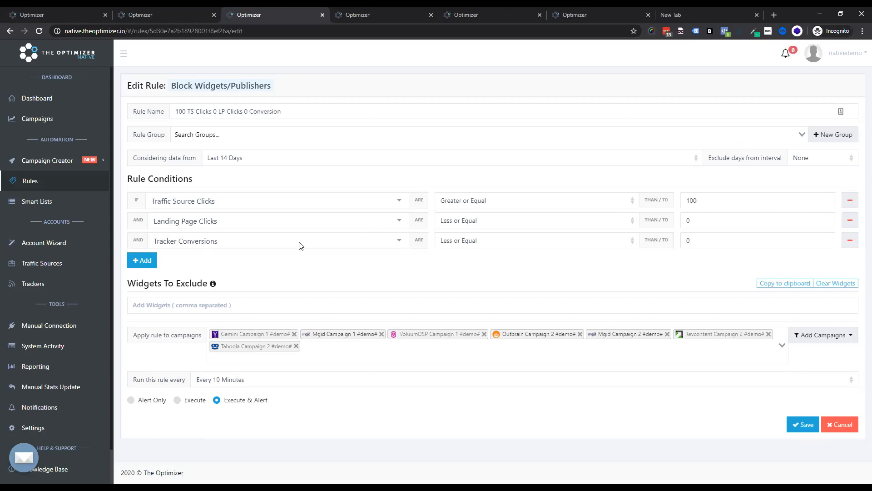
Step: Change the second condition's metric to Landing Page CTR
left_click(289, 222)
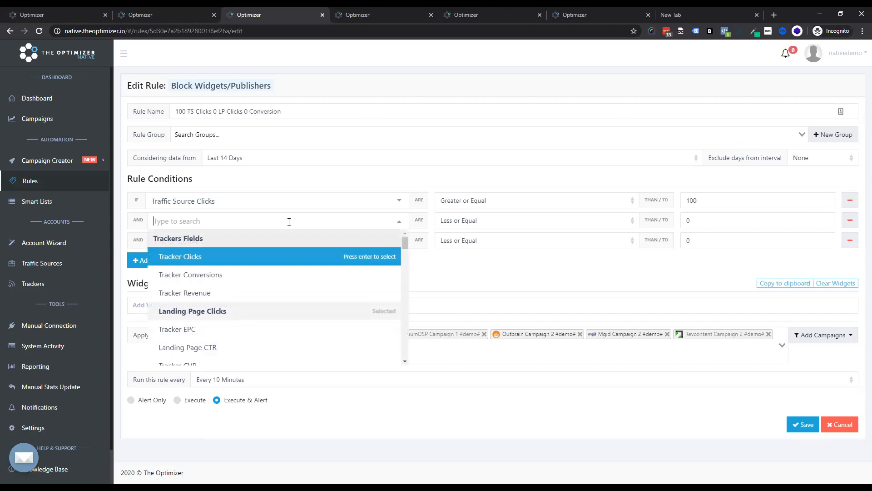
type("landi")
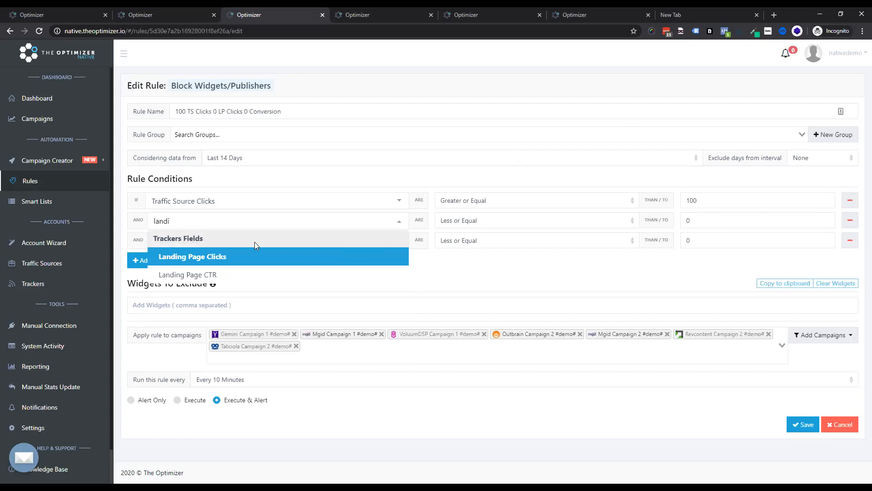
left_click(255, 275)
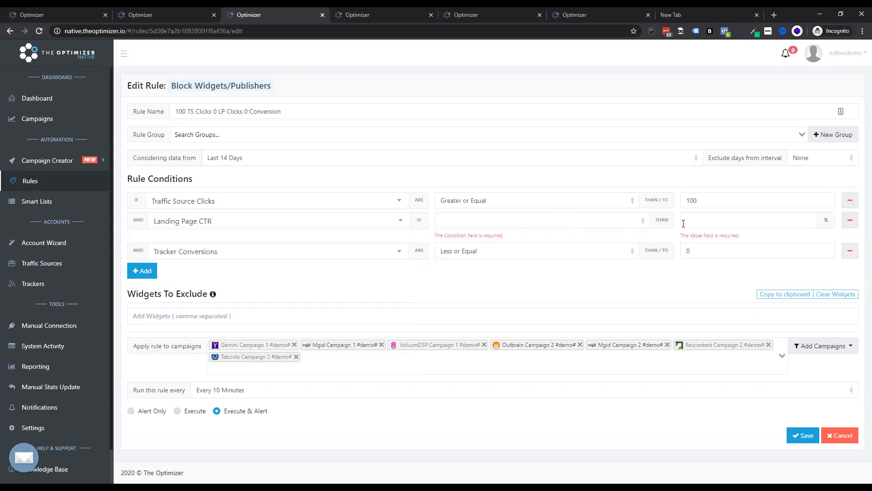
Step: Change the first condition's metric to Traffic Source Spent
double_click(707, 201)
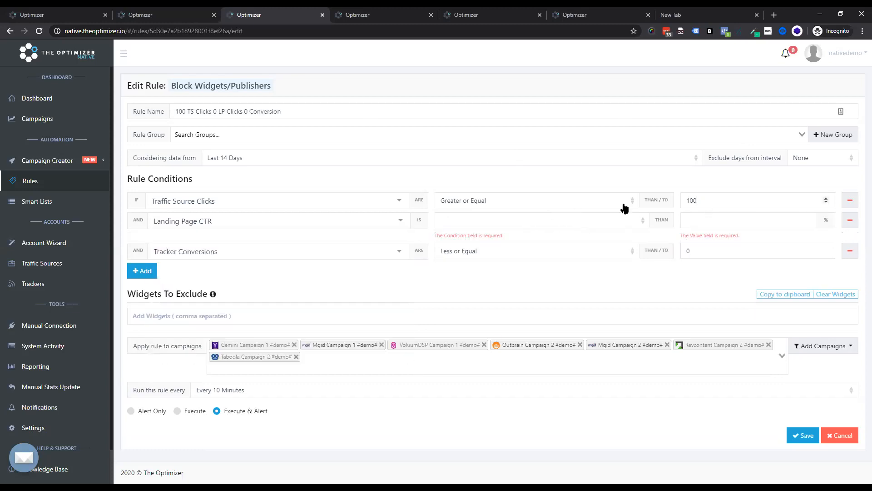
left_click(282, 201)
type("sne")
key("ctrl+a")
type("spe")
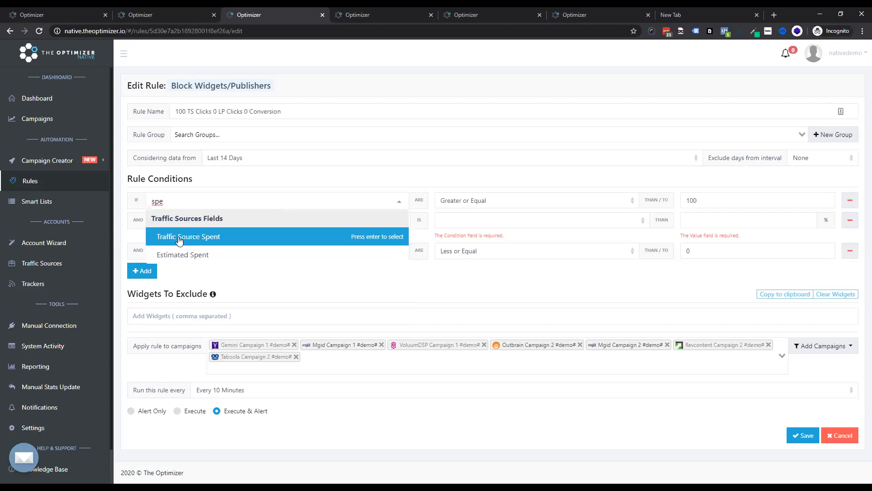
key("Return")
Step: Set the first condition to Greater or Equal than 30 $
left_click(498, 206)
left_click(500, 214)
left_click(730, 198)
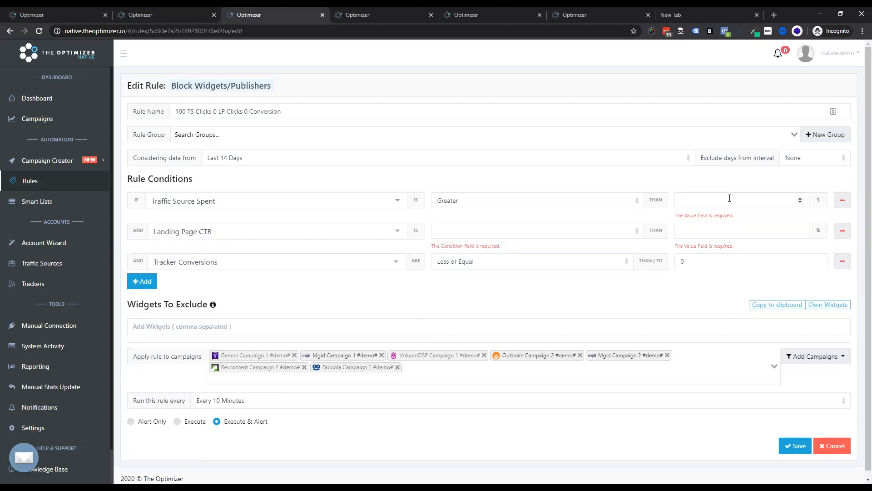
type("30")
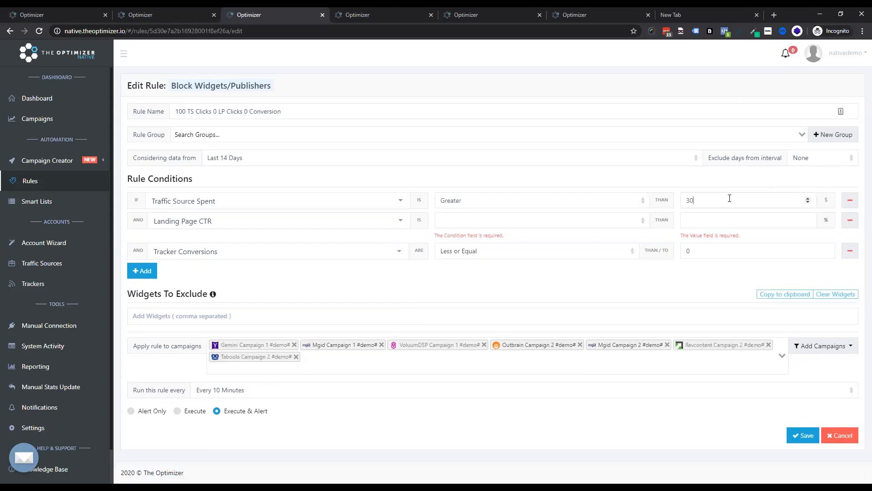
left_click(533, 226)
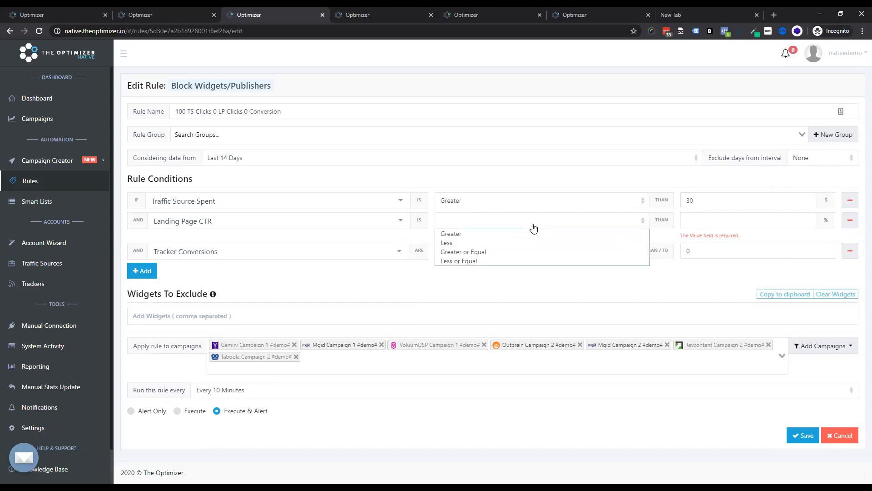
left_click(529, 202)
left_click(511, 231)
Step: Set the second condition's operator to Less and pick Tracker Conversions for the third condition
left_click(509, 227)
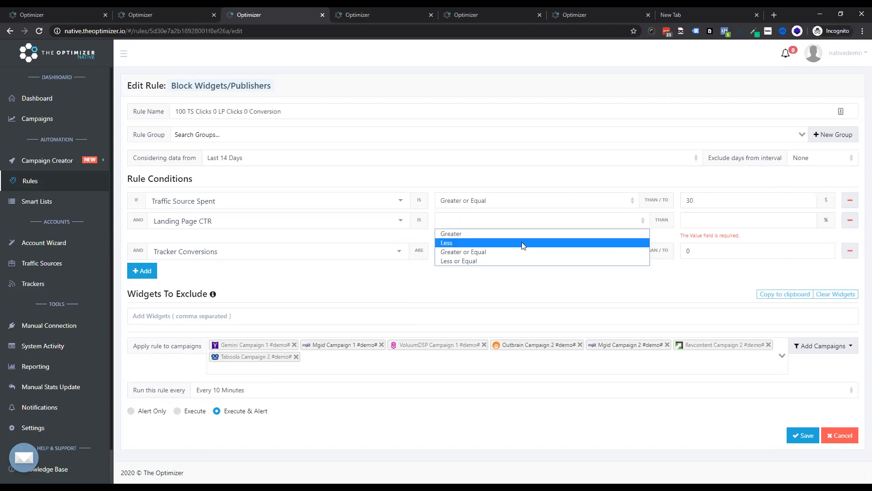
left_click(522, 243)
left_click(349, 251)
type("c")
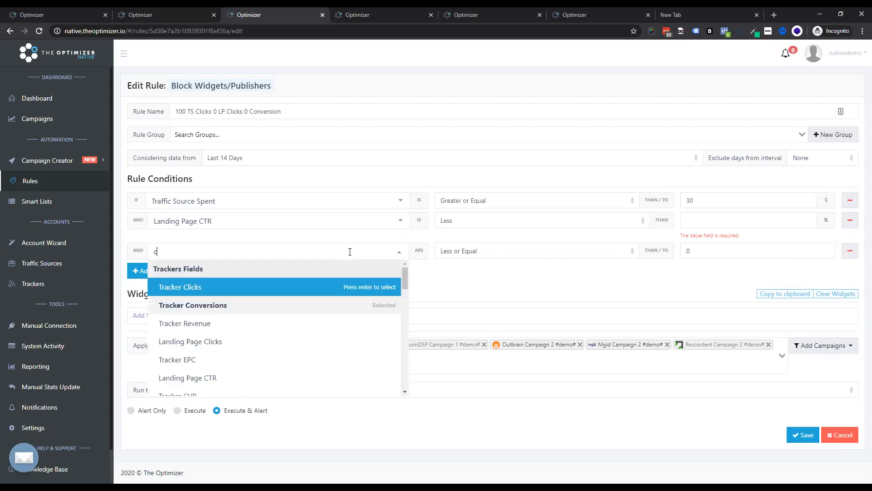
type("onv")
left_click(330, 293)
Step: Set the third condition to Less than 5 and the second condition's value to 10 %
left_click(529, 252)
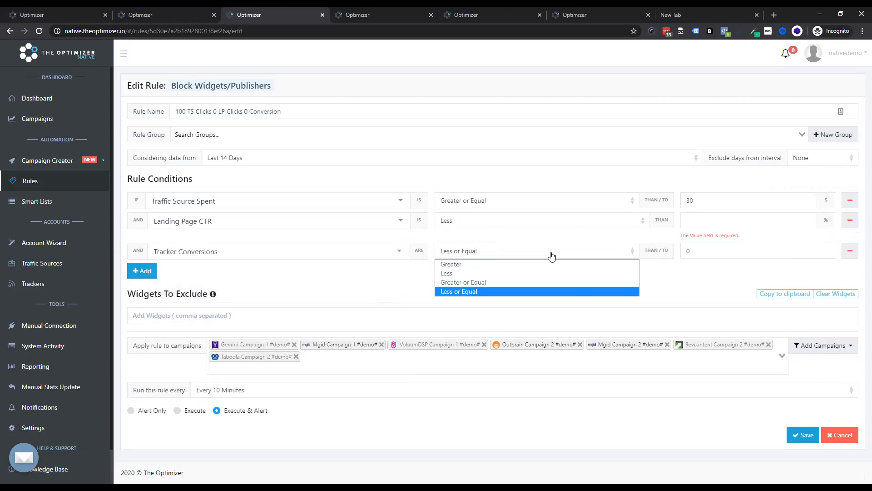
left_click(535, 273)
key("Tab")
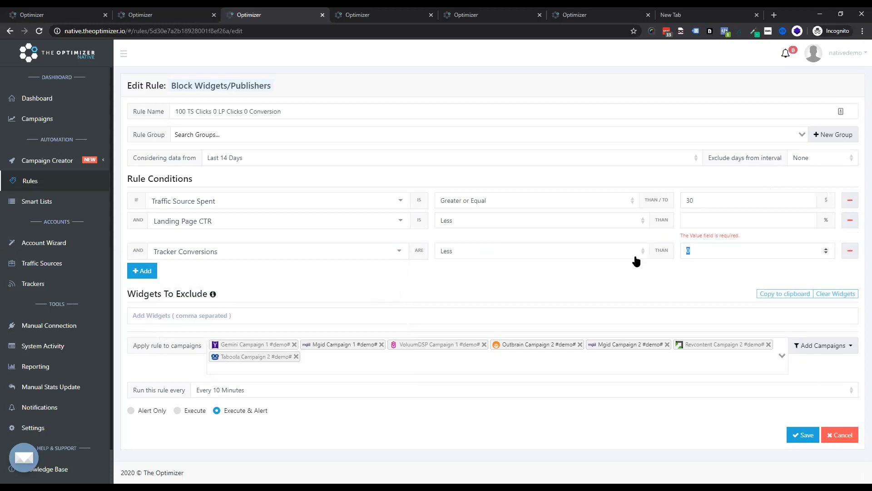
type("5")
left_click(741, 219)
type("10")
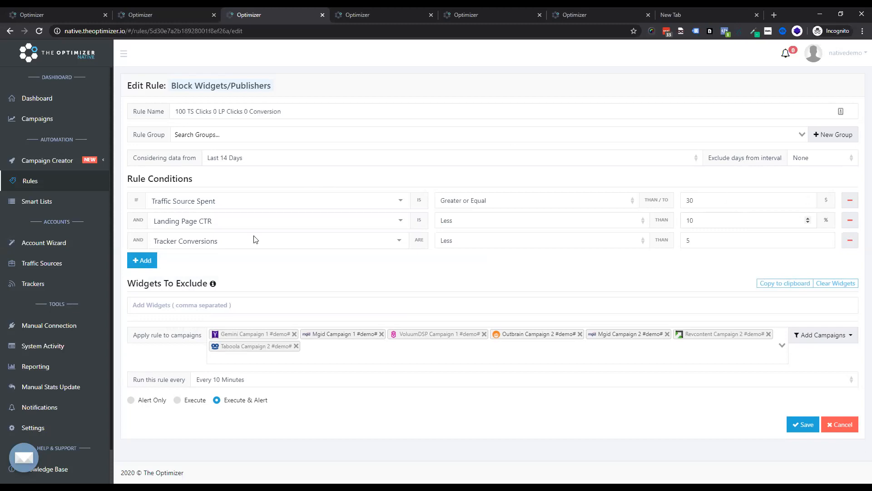
Step: Add a fourth condition: Tracker NET greater than 30 $
left_click(151, 262)
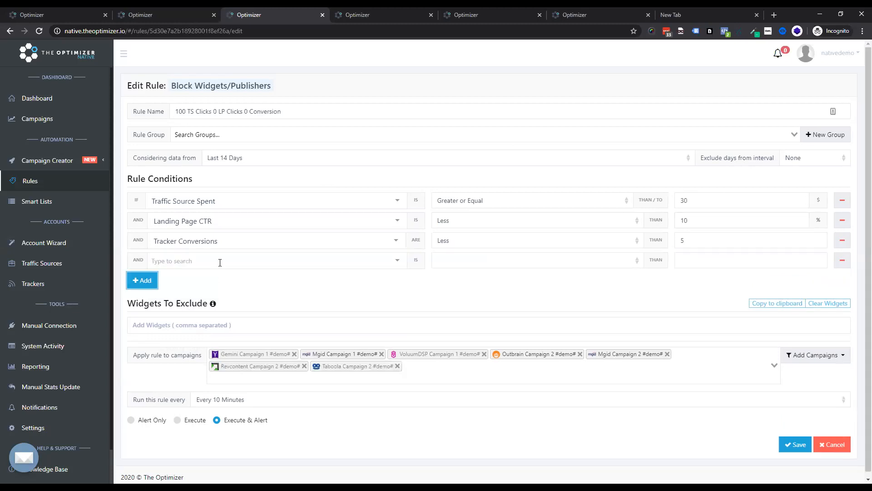
left_click(220, 262)
type("net")
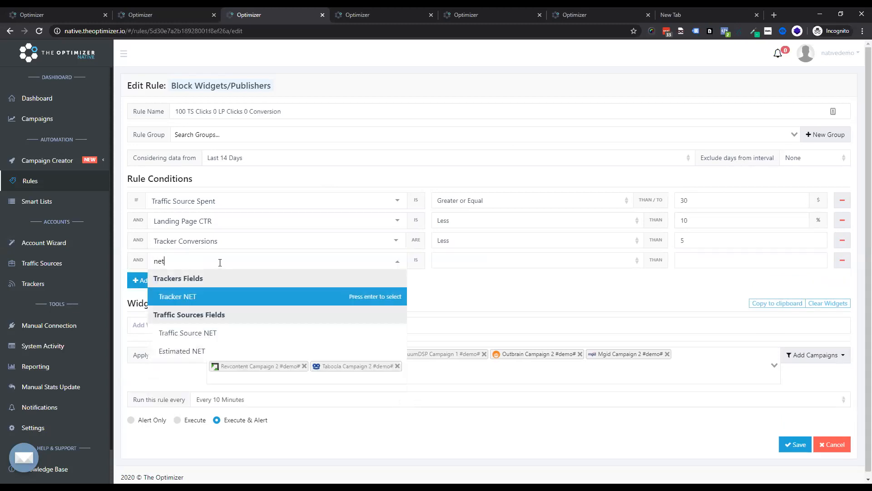
left_click(245, 297)
left_click(475, 260)
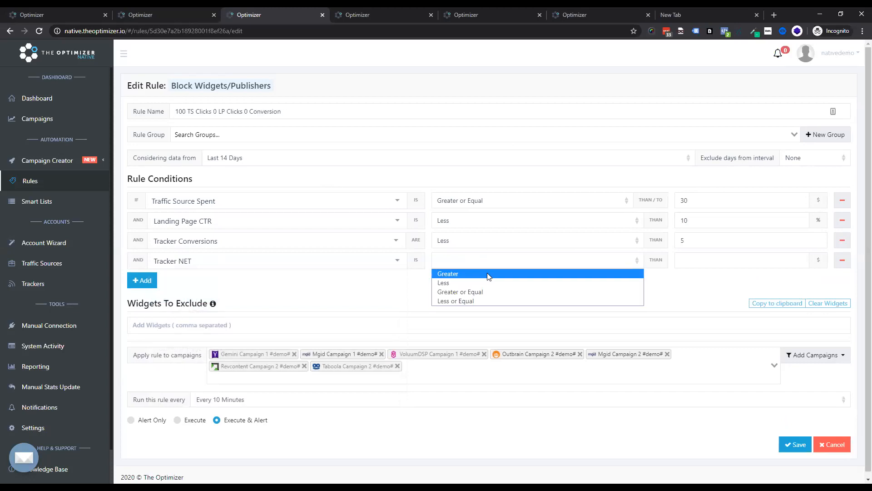
left_click(488, 272)
left_click(701, 256)
type("30")
Step: Change the fourth condition to Tracker ROI less than -80 %
left_click(278, 263)
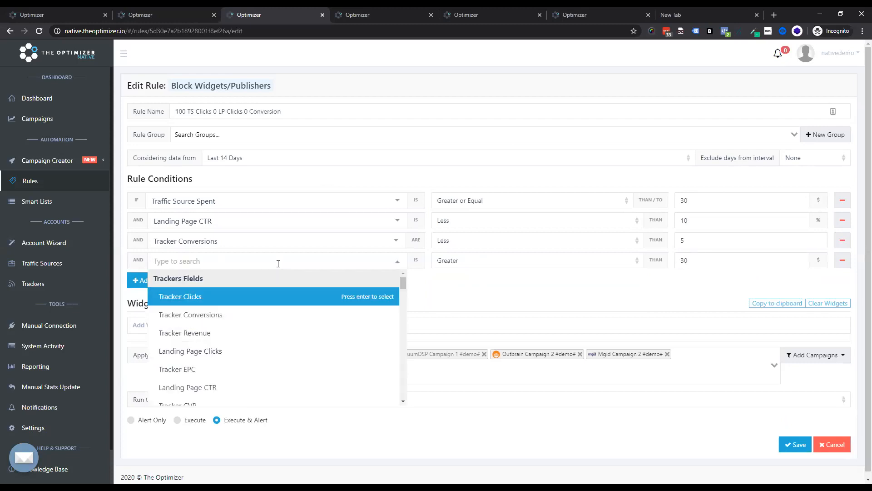
type("roi")
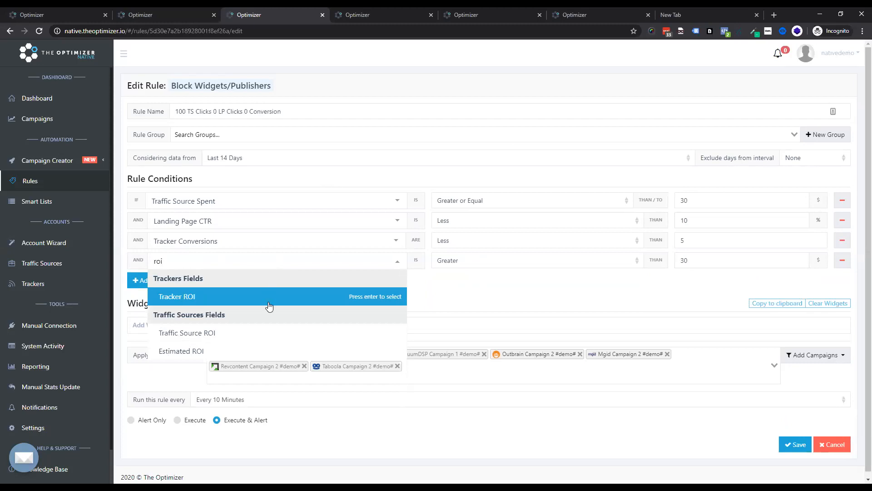
left_click(269, 300)
left_click(470, 261)
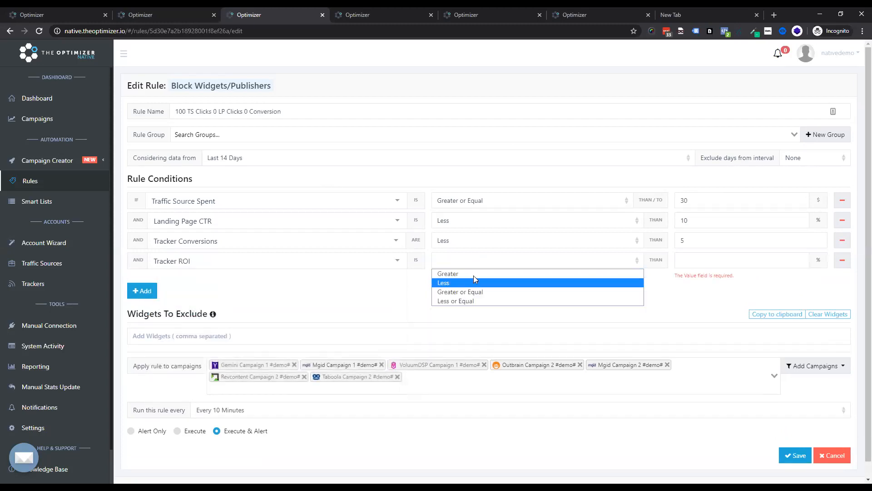
left_click(475, 283)
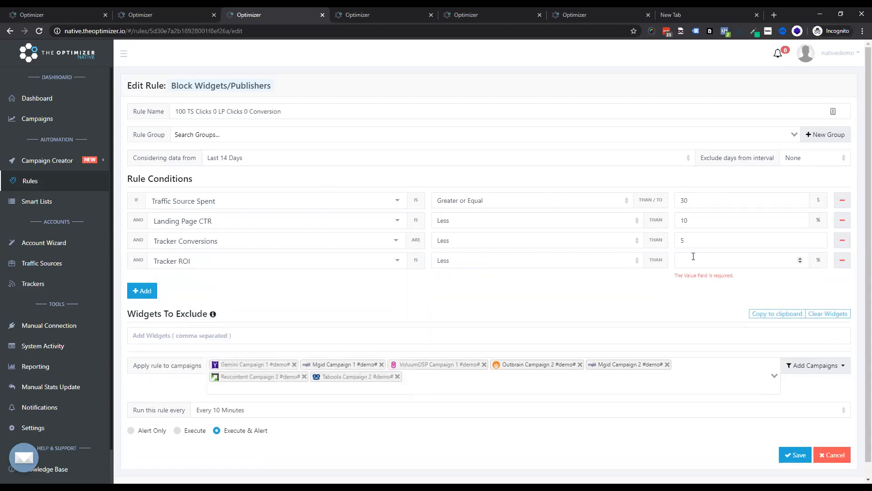
type("-80")
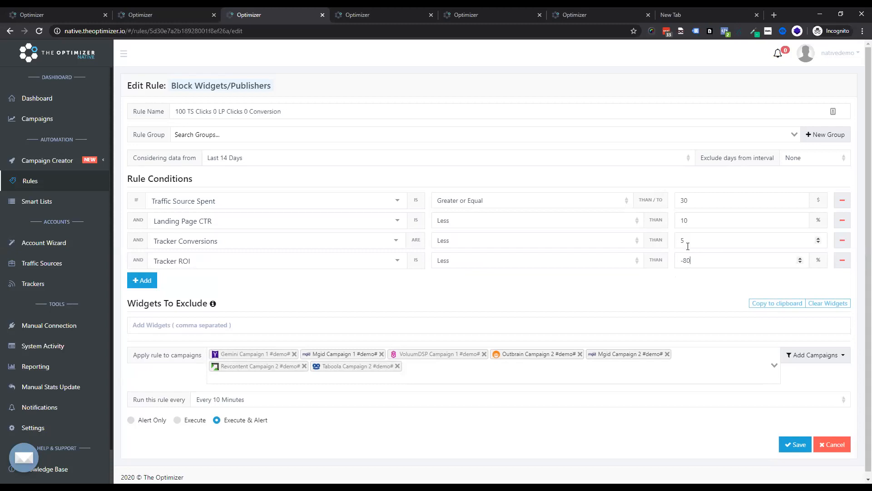
Step: Set the Tracker ROI condition's value to -20 %
double_click(684, 261)
type("3")
type("-")
type("0")
scroll(238, 290, "down", 1)
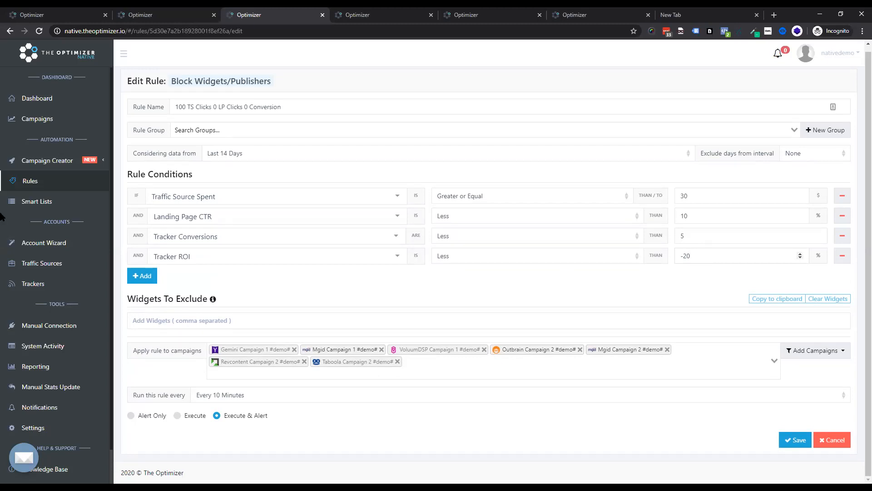
Step: Start a new Block Widgets/Publishers rule from the rules list and set its data range to Last 7 Days
left_click(32, 184)
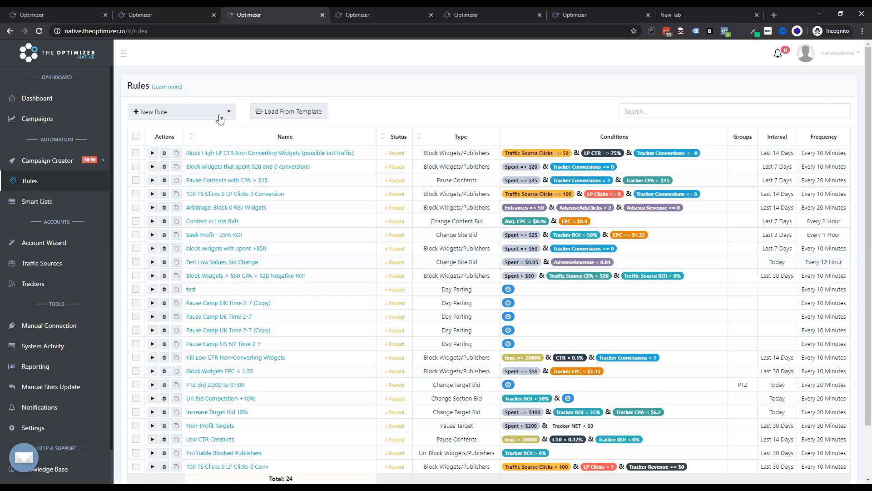
left_click(220, 118)
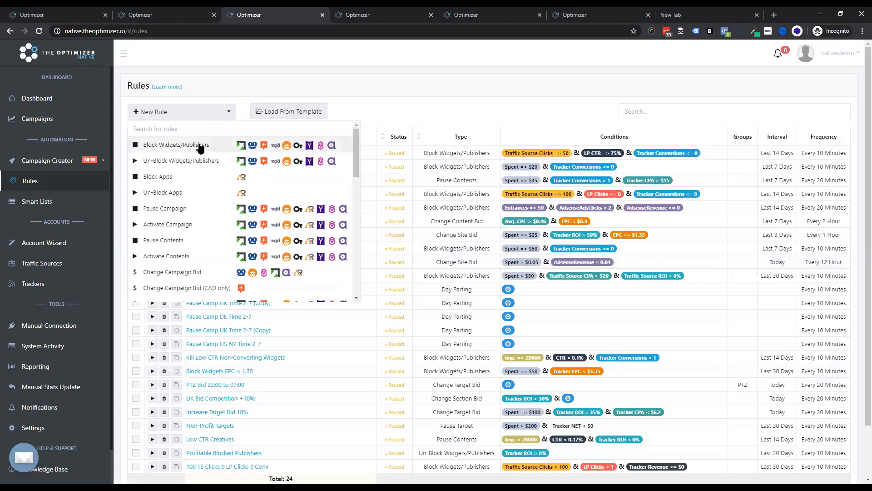
left_click(200, 144)
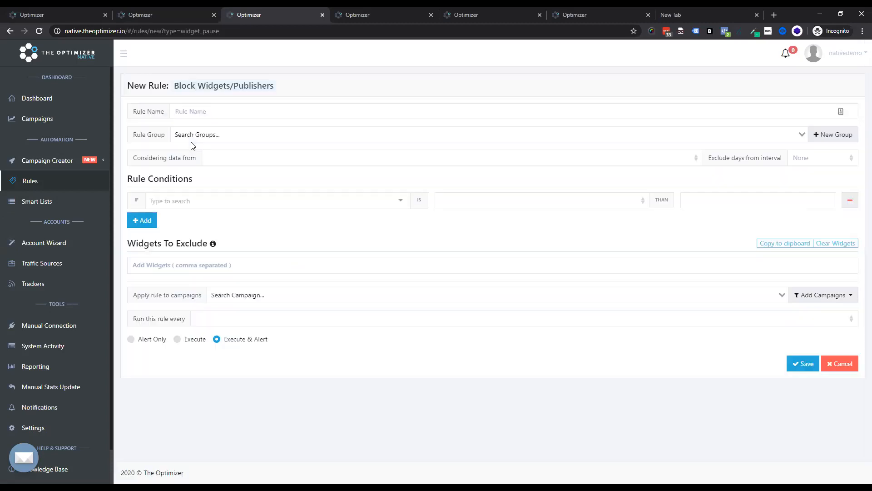
left_click(253, 159)
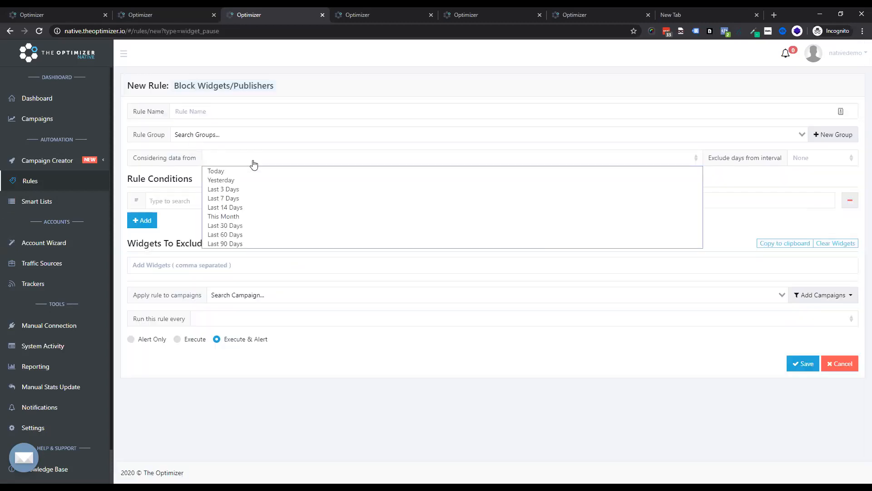
left_click(257, 200)
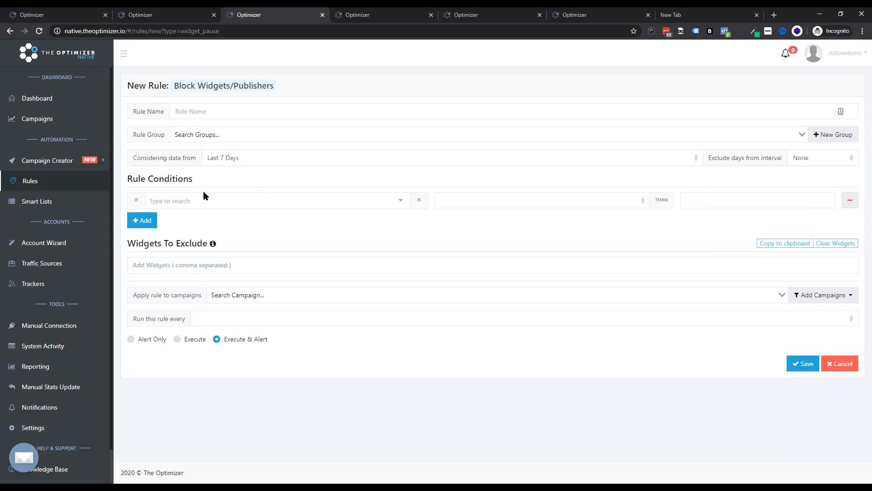
Step: Add a first condition: Traffic Source Clicks greater or equal to 50
left_click(211, 200)
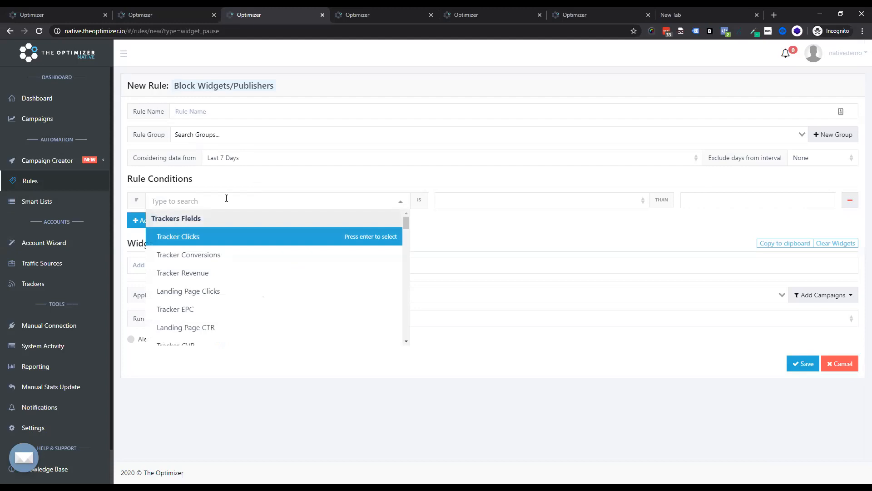
type("cli")
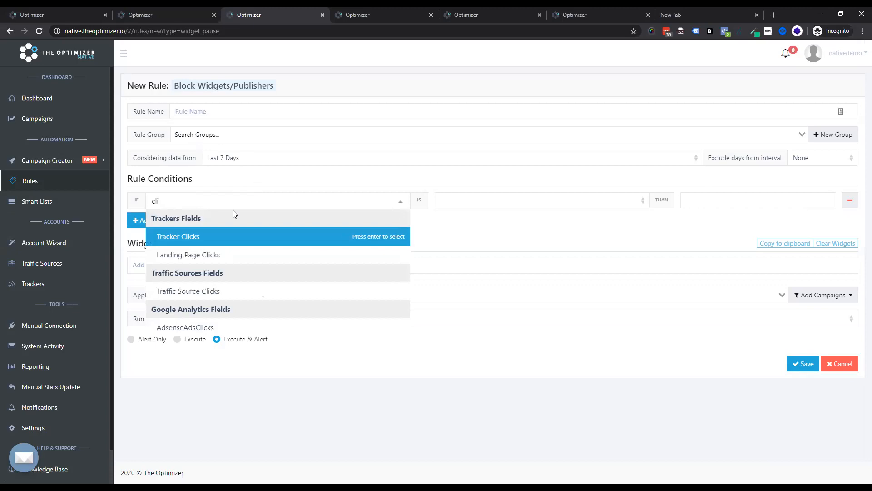
left_click(214, 289)
left_click(529, 203)
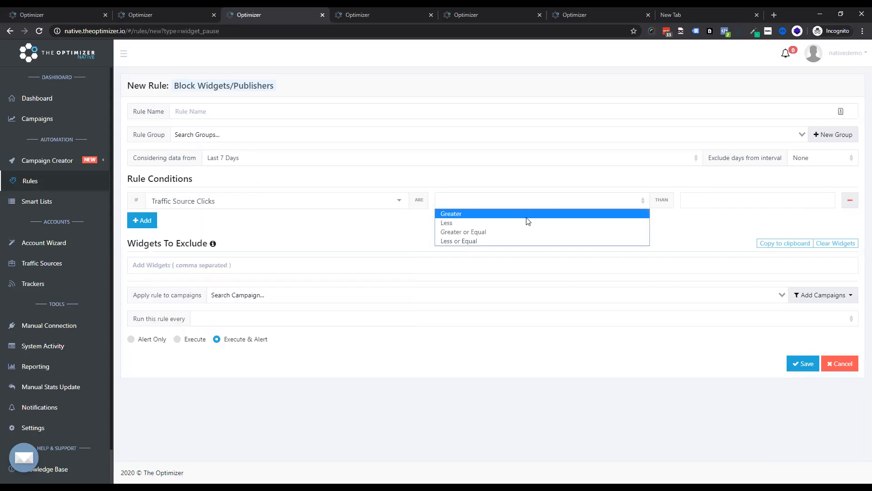
left_click(589, 231)
left_click(690, 200)
type("50")
Step: Add a second condition: Landing Page CTR less than 8 %
left_click(153, 221)
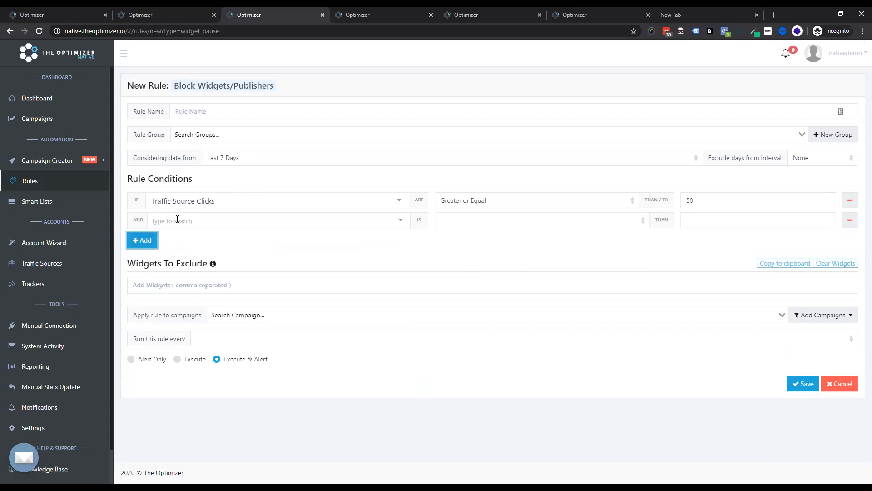
left_click(180, 220)
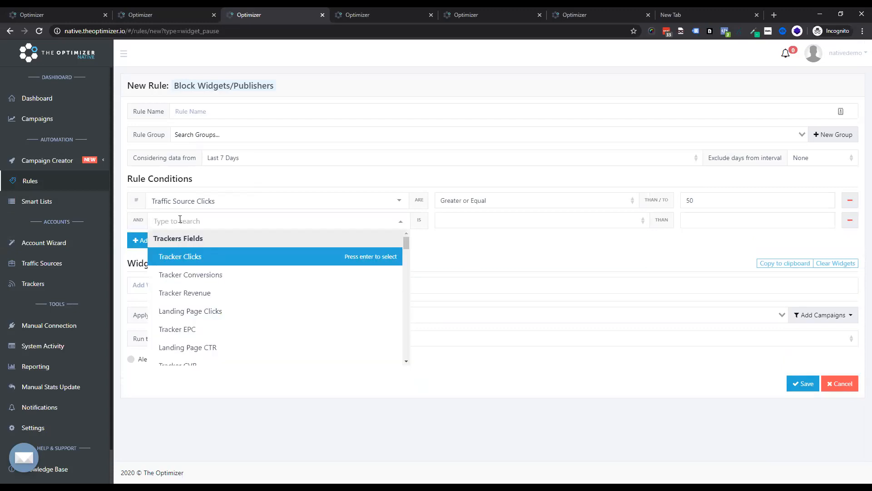
type("lan")
left_click(209, 274)
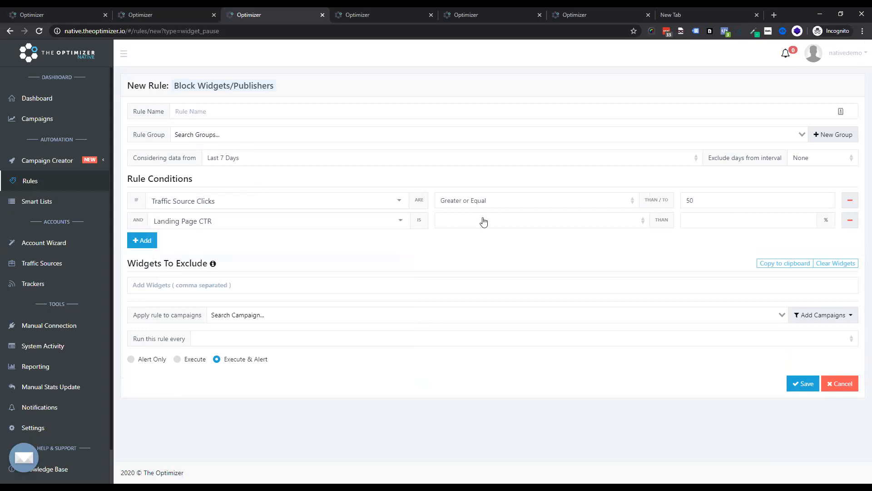
left_click(483, 221)
left_click(483, 242)
left_click(734, 222)
type("8")
Step: Add a third condition: Tracker ROI less than -50 %
left_click(142, 240)
left_click(183, 241)
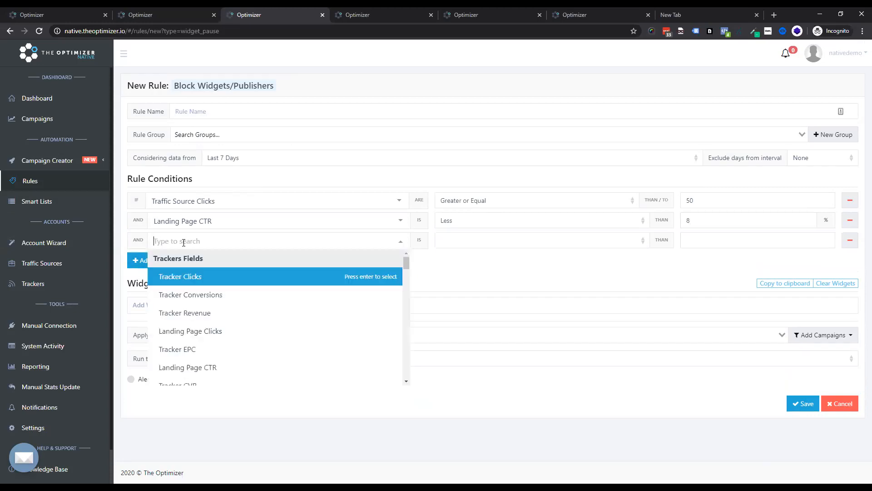
type("track")
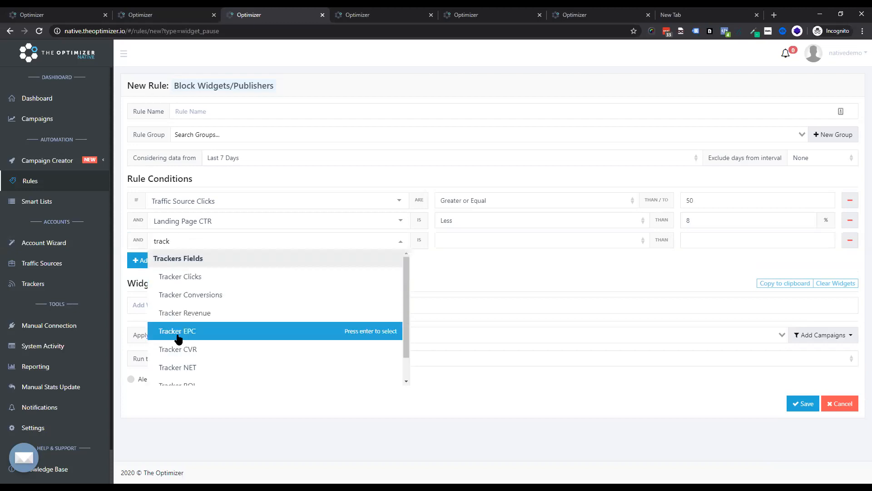
scroll(202, 362, "down", 1)
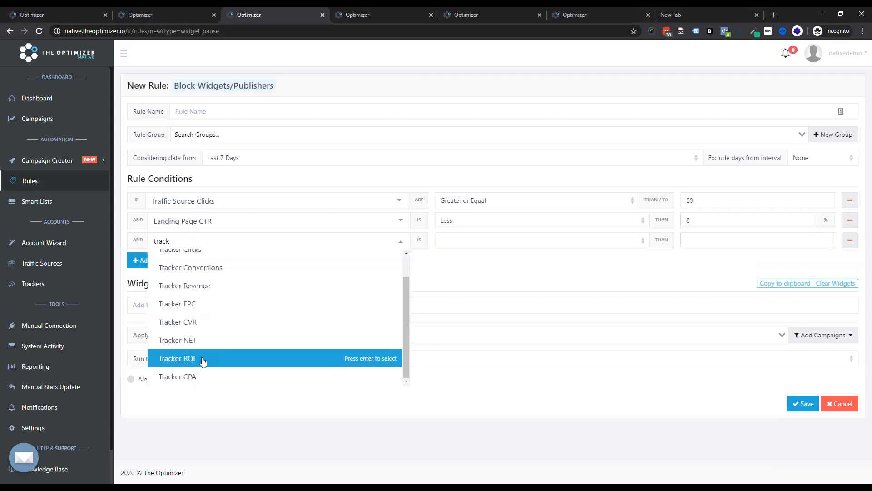
left_click(195, 364)
left_click(529, 241)
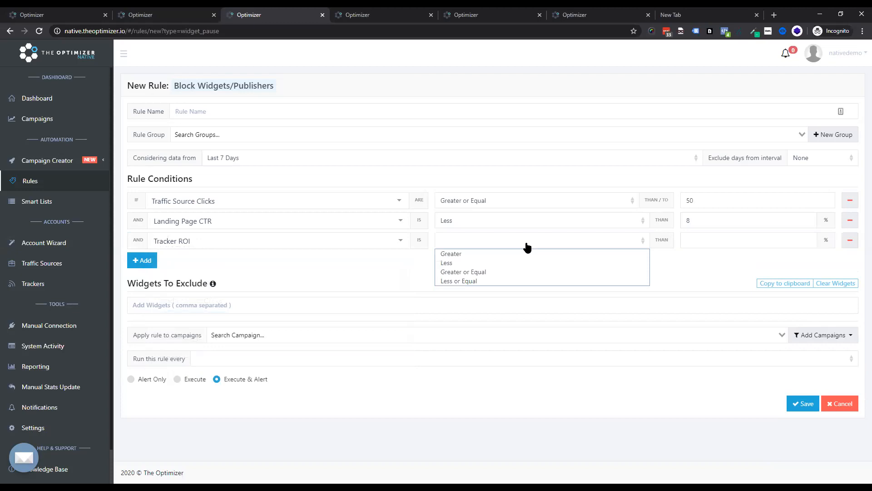
left_click(499, 262)
left_click(690, 239)
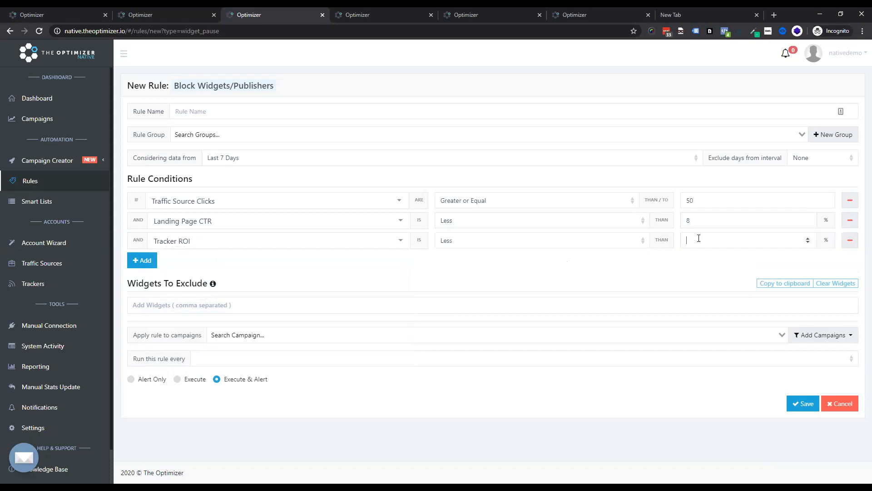
type("-")
type("5")
key("BackSpace")
type("-")
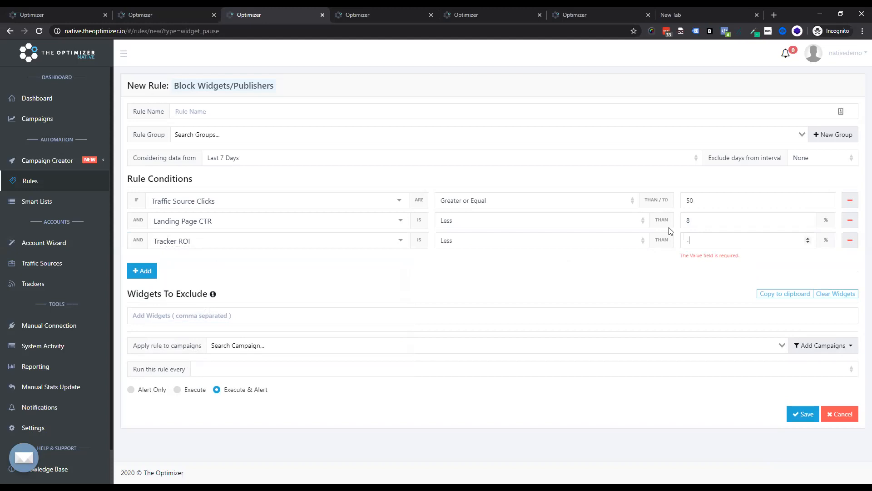
type("50")
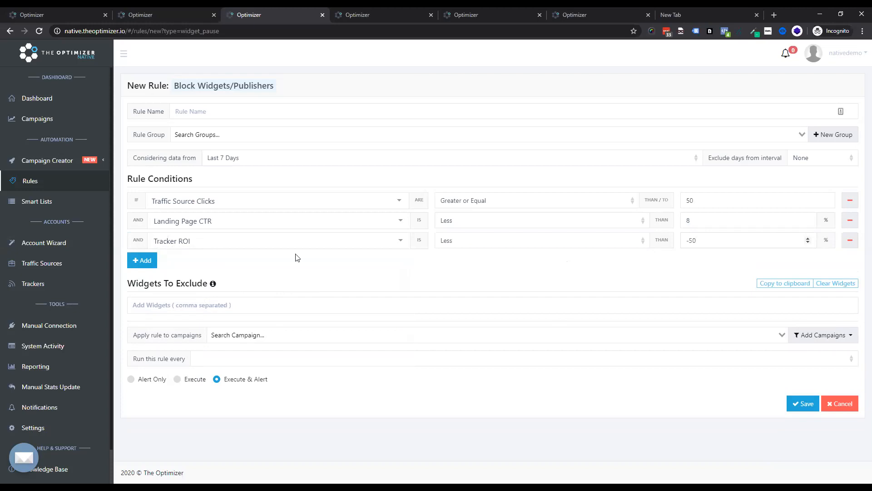
Step: Open Taboola GA Campaign 1's widgets for the last 6 months in another tab and copy msn-msn into the widgets to exclude
left_click(200, 302)
left_click(204, 14)
left_click(160, 94)
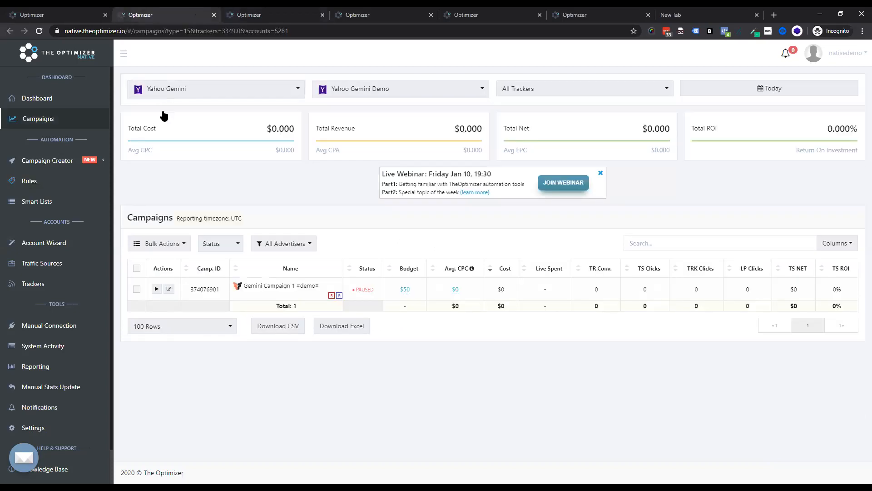
left_click(164, 172)
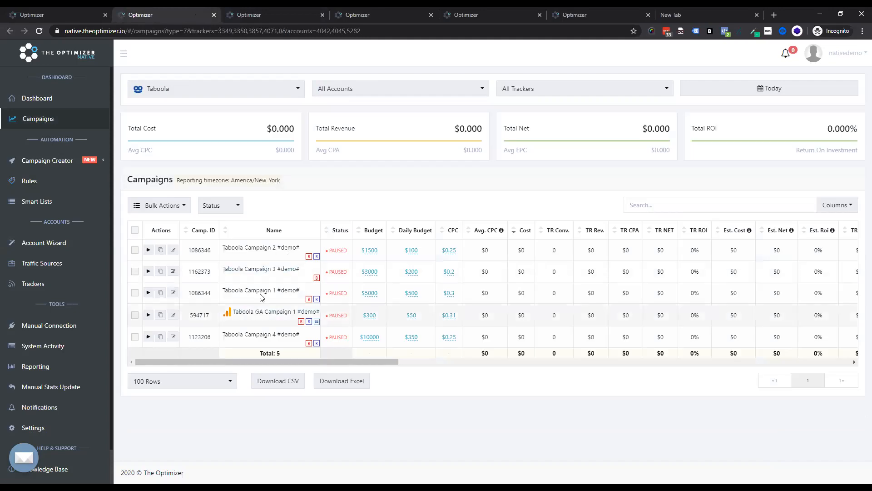
left_click(268, 312)
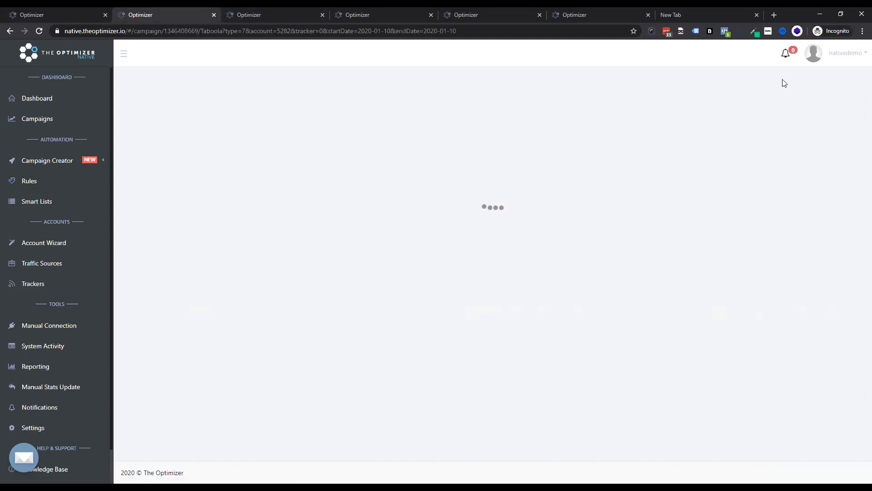
left_click(772, 90)
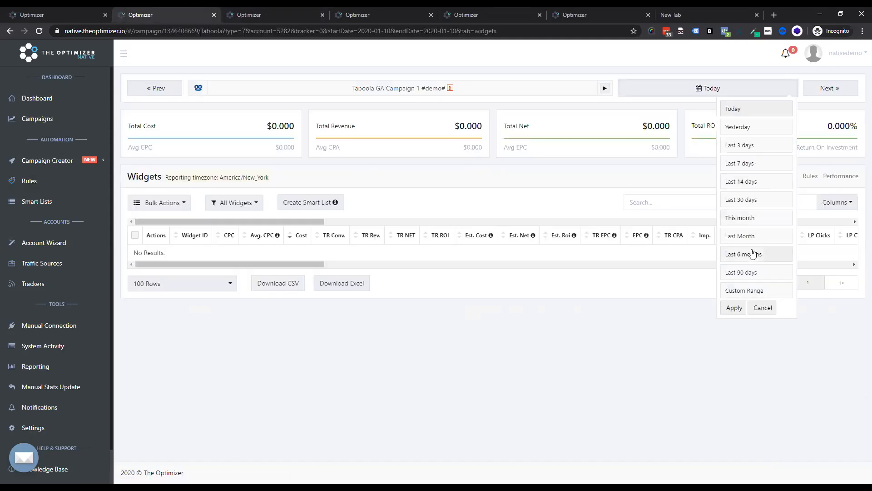
left_click(754, 254)
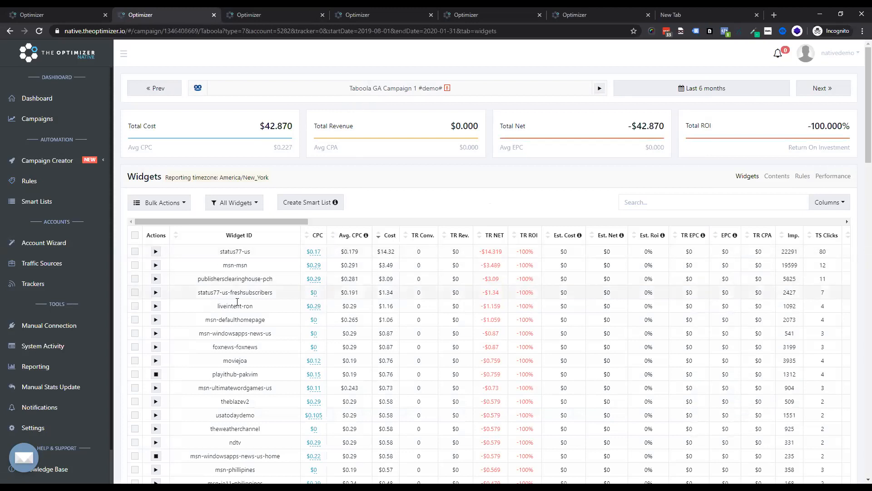
left_click_drag(249, 265, 222, 265)
key("ctrl+c")
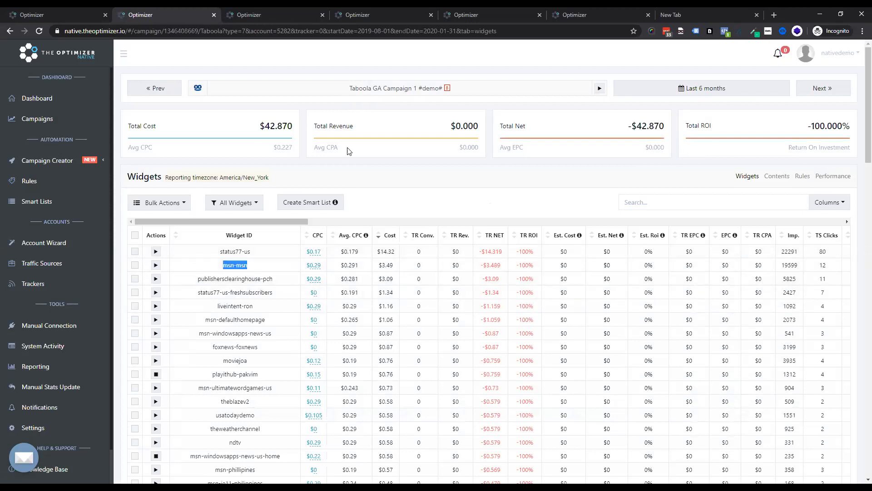
left_click(272, 15)
key("ctrl+v")
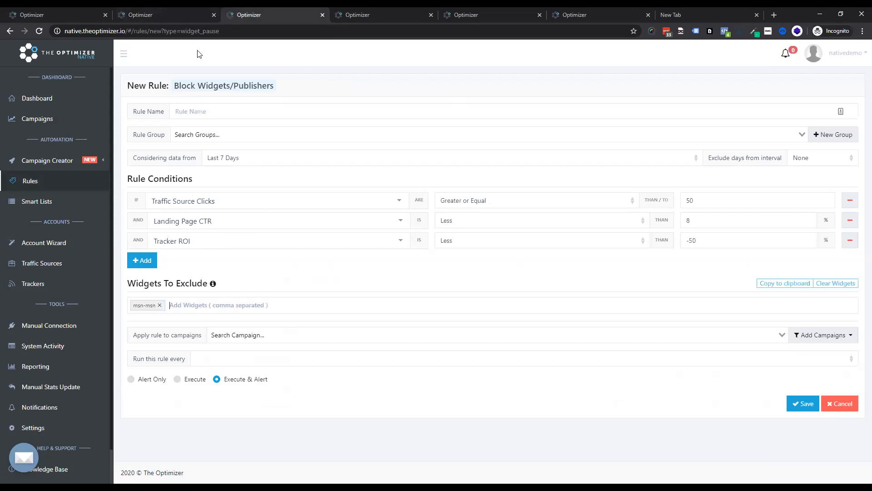
Step: Copy foxnews-foxnews, msn-windowsapps-news-us and msn-defaulthomepage from the campaign's widget list into the widgets to exclude
left_click(167, 14)
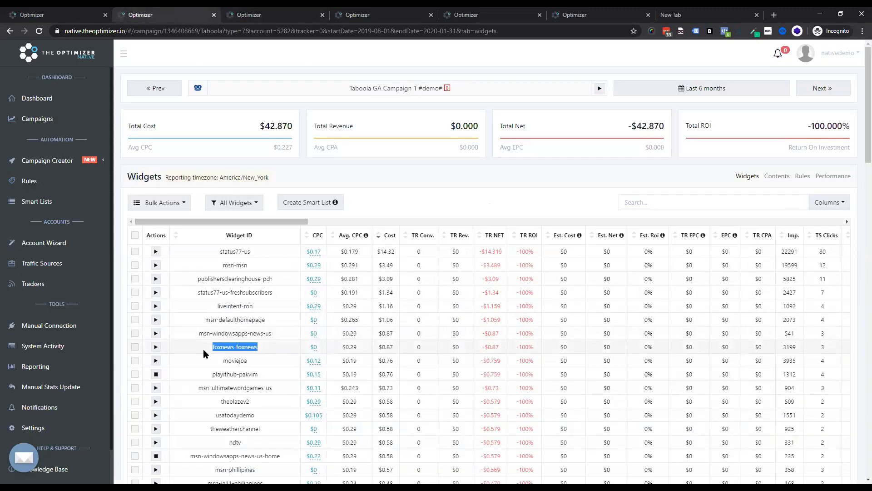
left_click(279, 14)
type("msn-windowsapps-news-us")
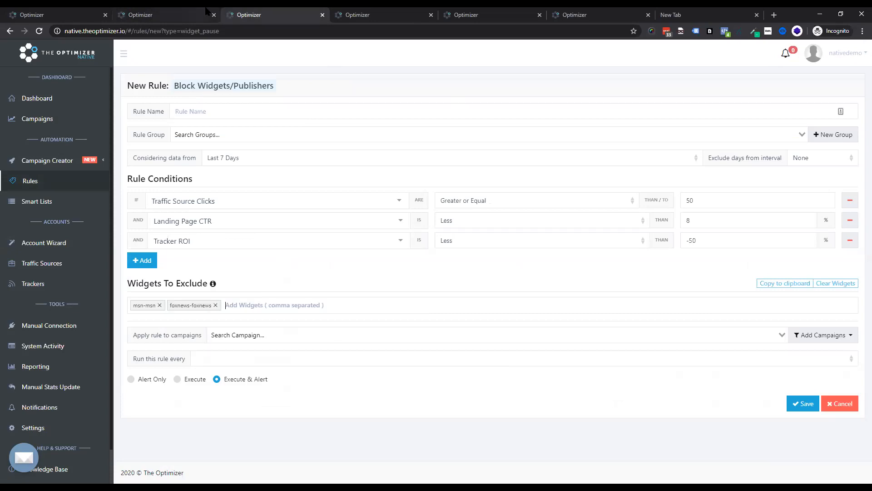
left_click(166, 14)
left_click_drag(272, 333, 196, 334)
key("ctrl+c")
left_click(255, 14)
key("ctrl+v")
left_click(210, 14)
left_click_drag(266, 321, 156, 319)
key("ctrl+c")
left_click(248, 15)
key("ctrl+v")
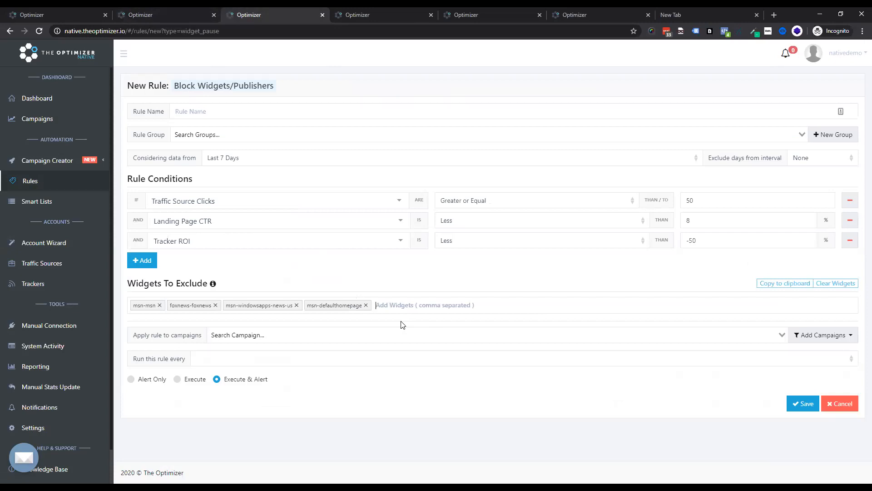
Step: Apply the rule to Taboola Campaign 3 #demo#
left_click(326, 335)
scroll(318, 382, "down", 2)
type("tab")
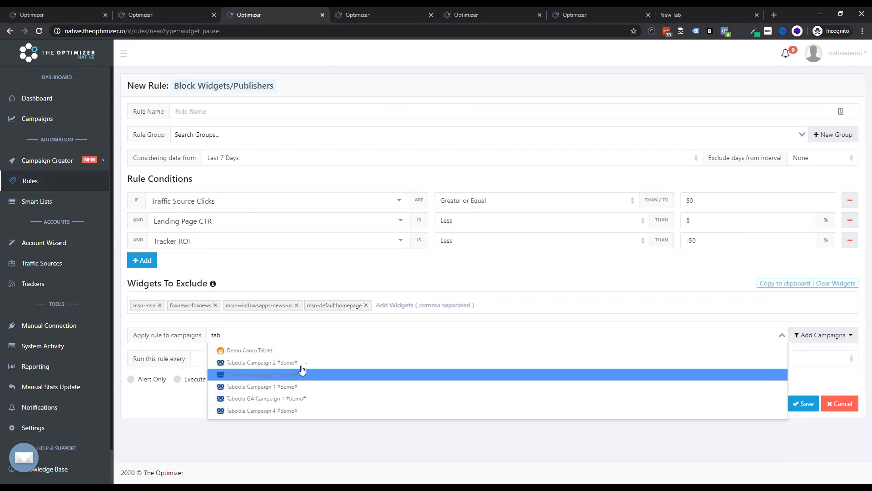
left_click(302, 371)
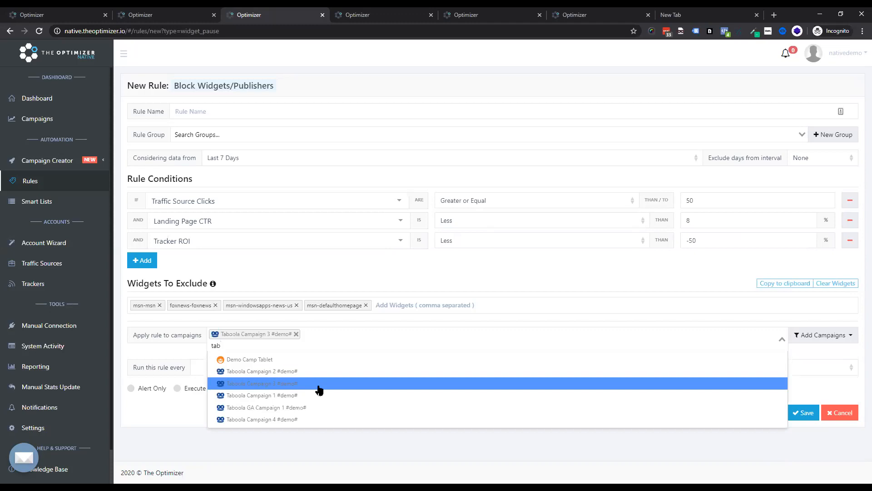
left_click(231, 347)
left_click(220, 344)
left_click(241, 352)
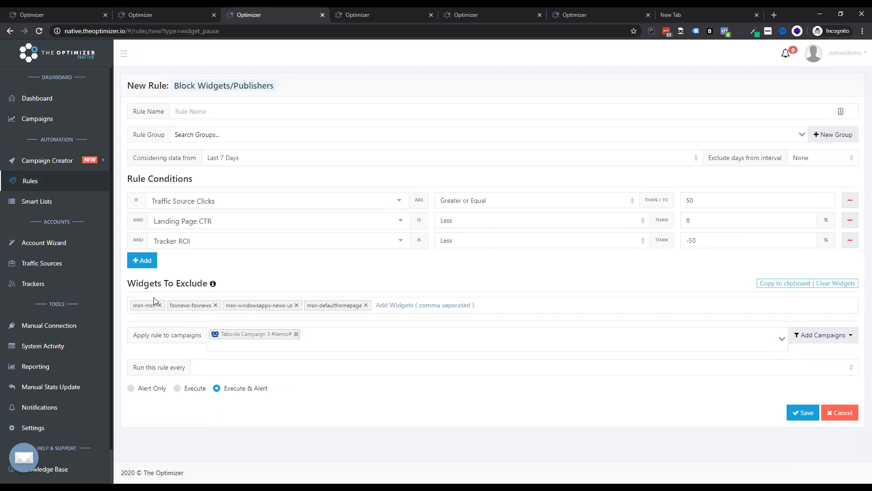
Step: Set the rule to run every 30 minutes
left_click(209, 369)
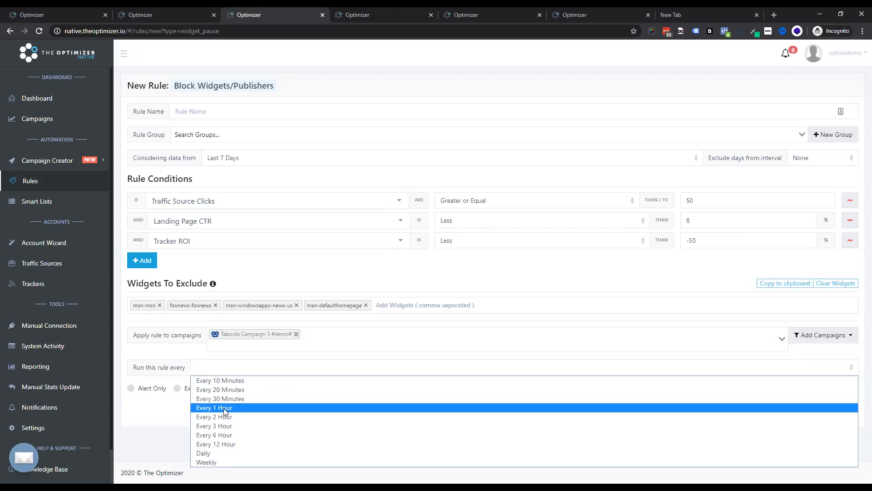
left_click(222, 399)
left_click(343, 341)
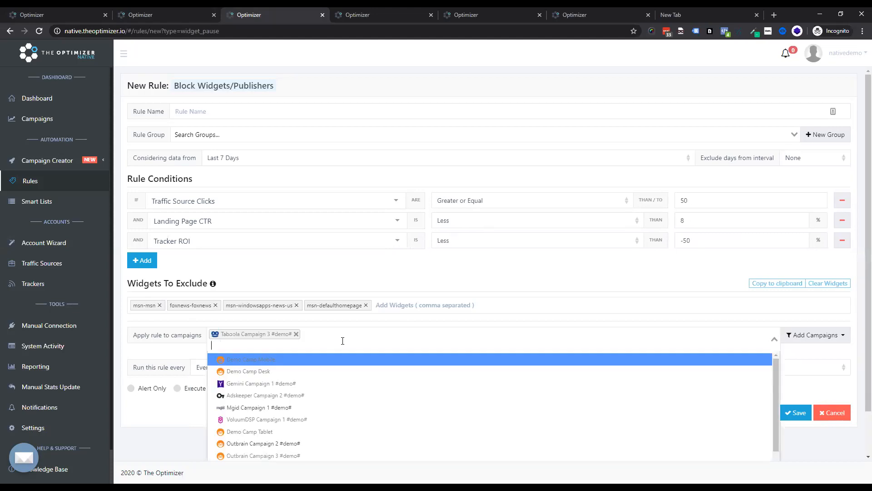
left_click(461, 274)
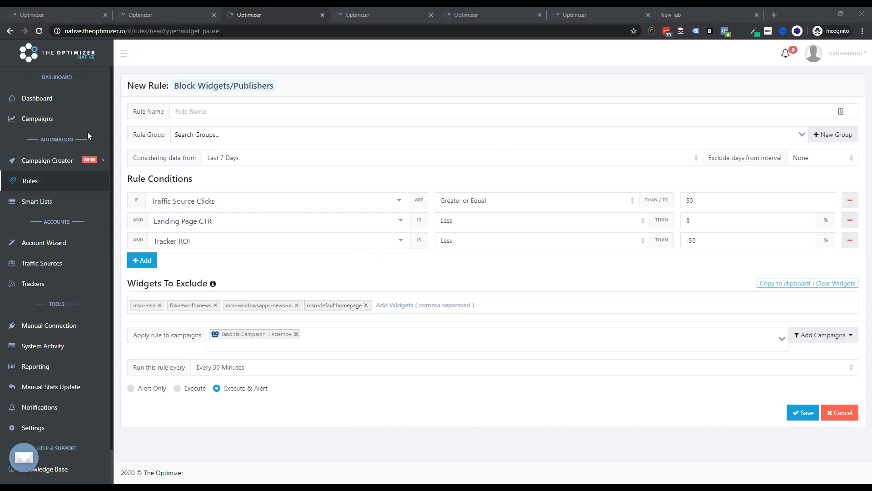
Step: Return to the rules list and open the new rule type menu
left_click(62, 179)
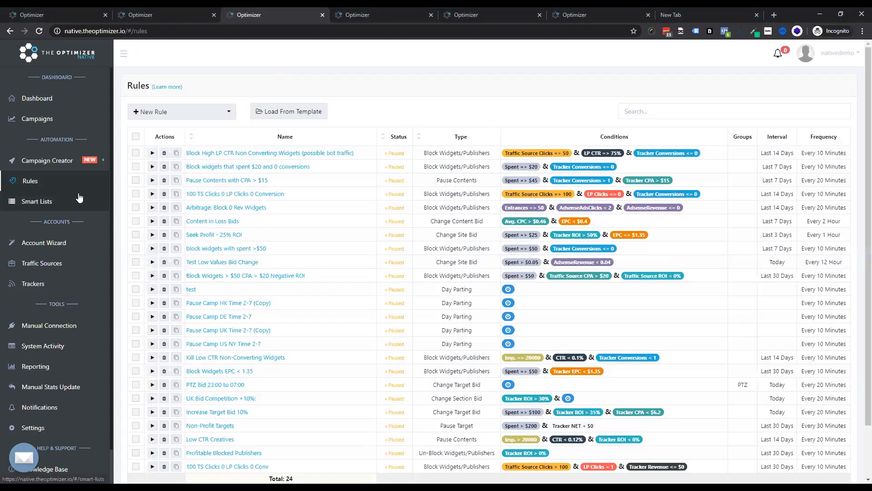
left_click(221, 113)
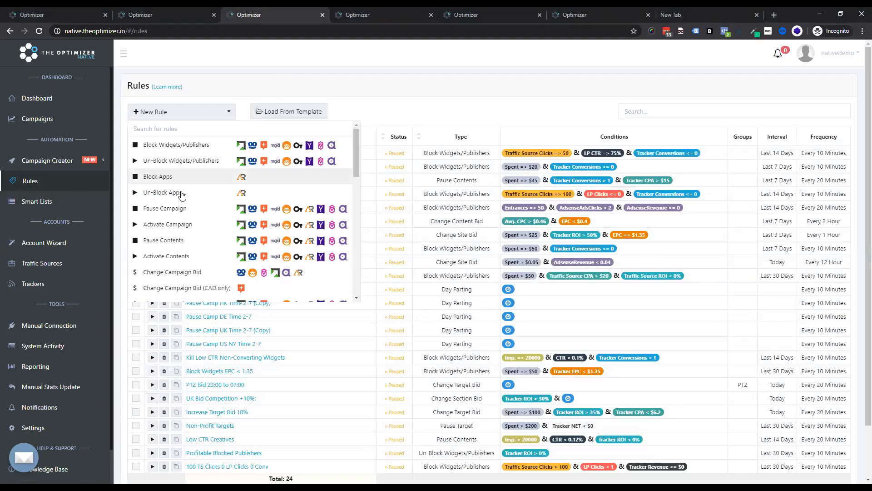
scroll(200, 221, "down", 2)
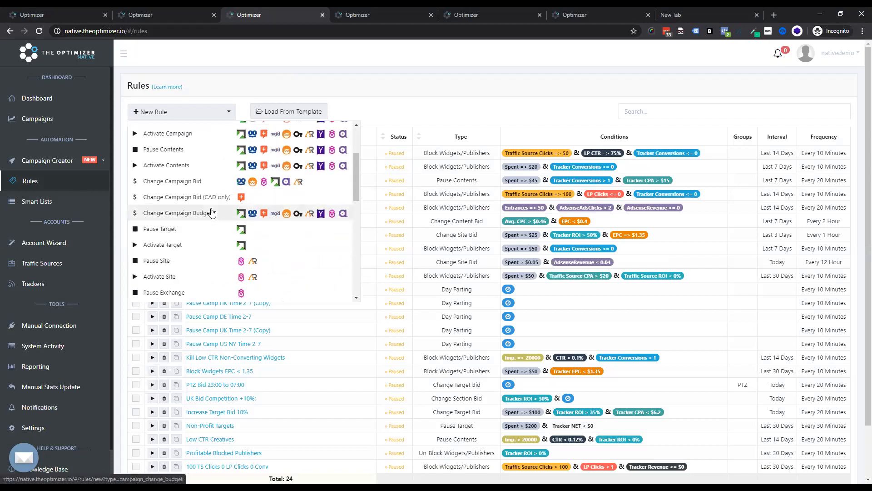
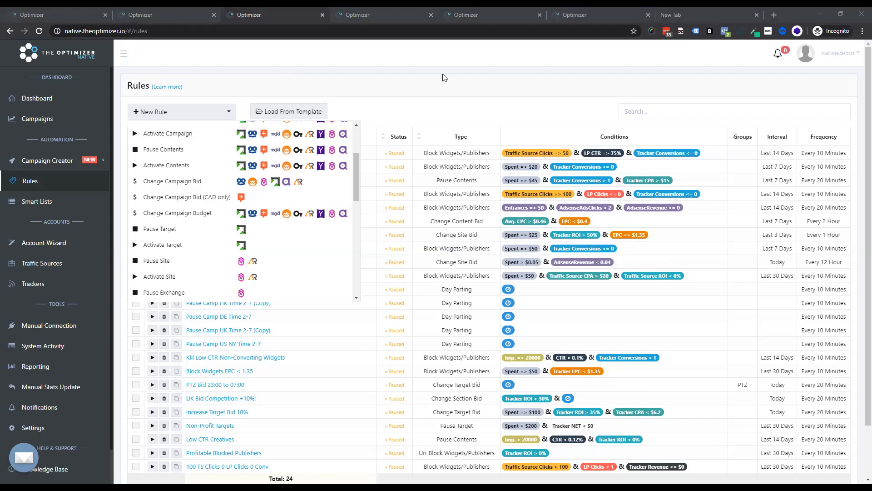
Step: Start a new Change Campaign Budget rule
left_click(197, 115)
left_click(197, 115)
scroll(204, 191, "down", 3)
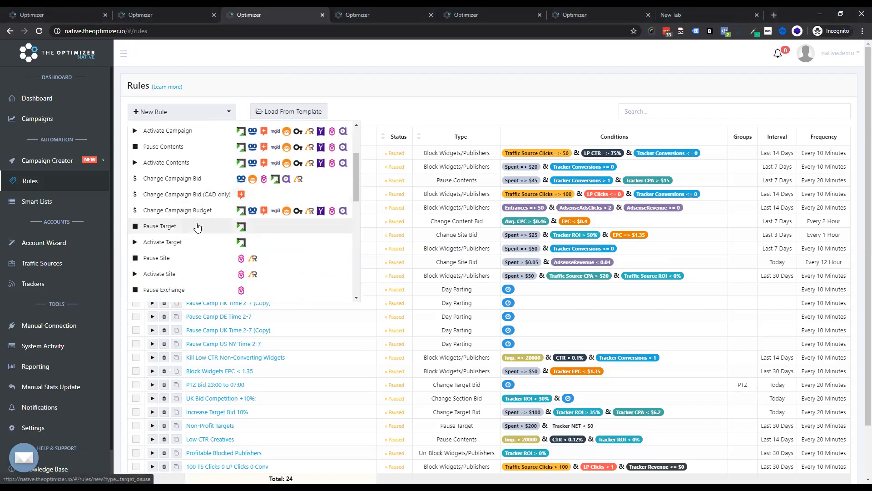
scroll(198, 173, "up", 1)
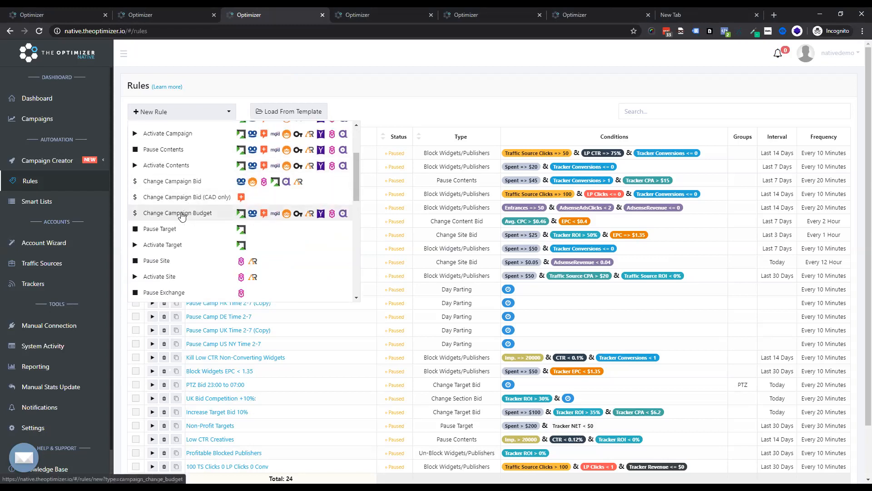
left_click(182, 214)
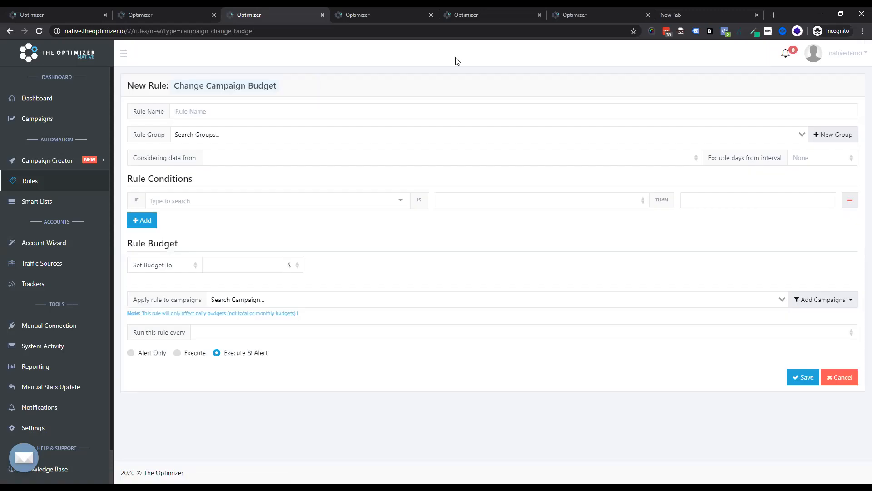
Step: Consider data from the Last 3 Days and add the condition Traffic Source Spent greater than 200
left_click(289, 157)
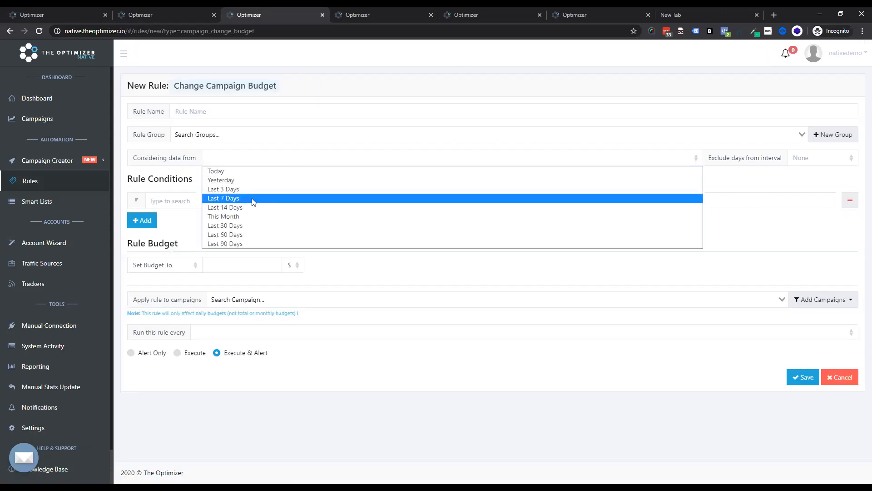
left_click(248, 189)
left_click(213, 204)
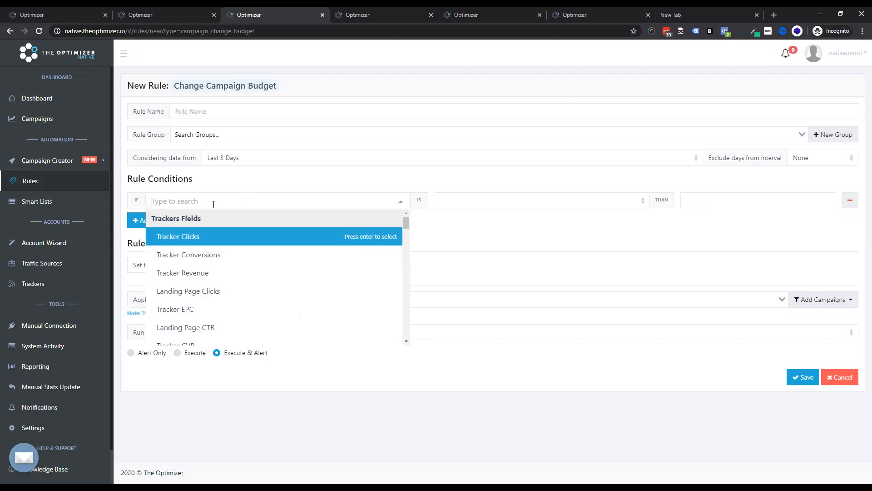
type("spe")
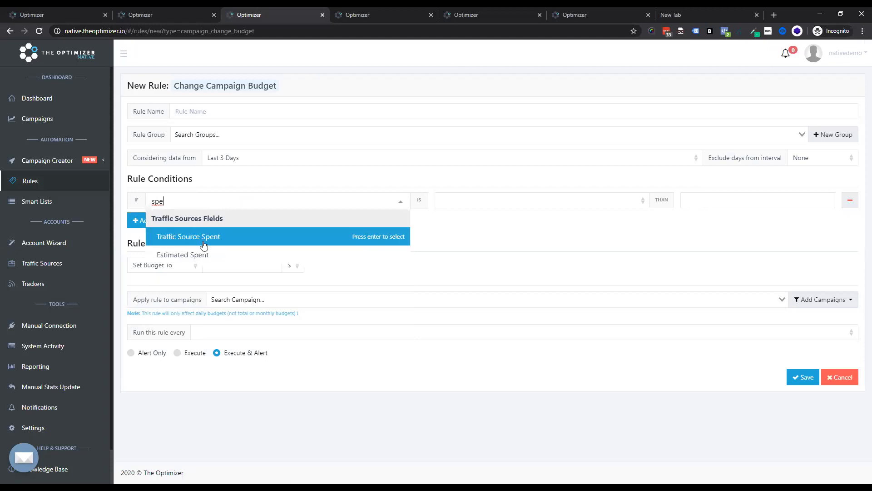
left_click(249, 240)
left_click(540, 205)
left_click(507, 214)
left_click(742, 200)
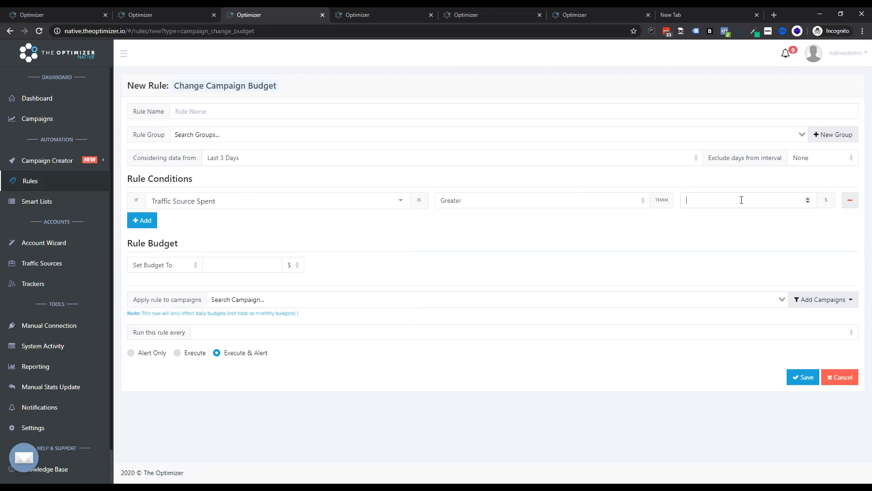
type("200")
Step: Add a second condition: Avg. CPC greater than 0.25
left_click(171, 221)
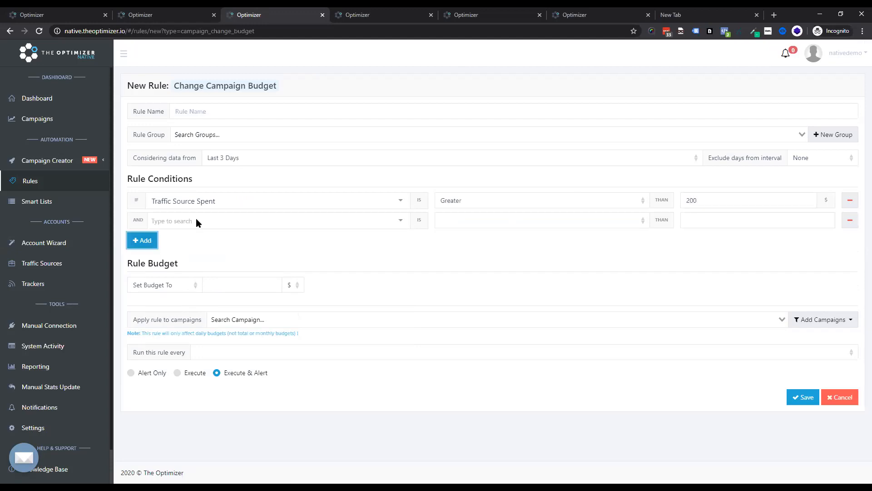
left_click(195, 219)
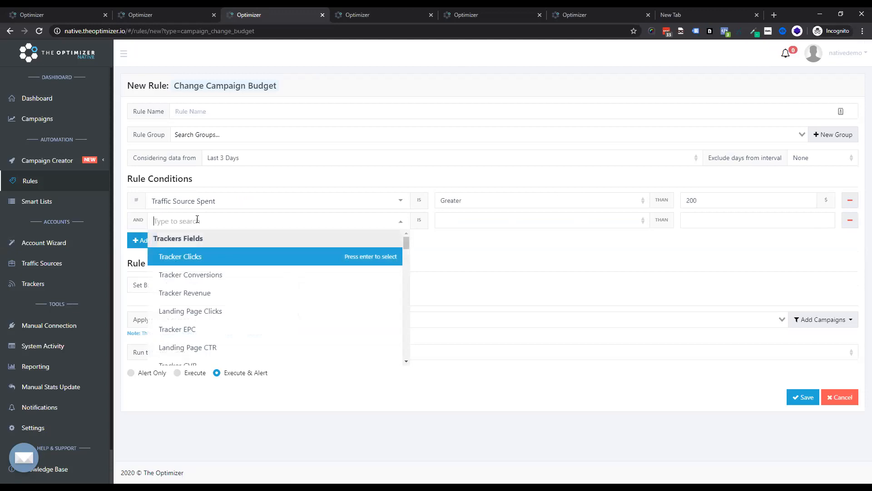
type("tra")
key("BackSpace")
key("BackSpace")
key("BackSpace")
type("av")
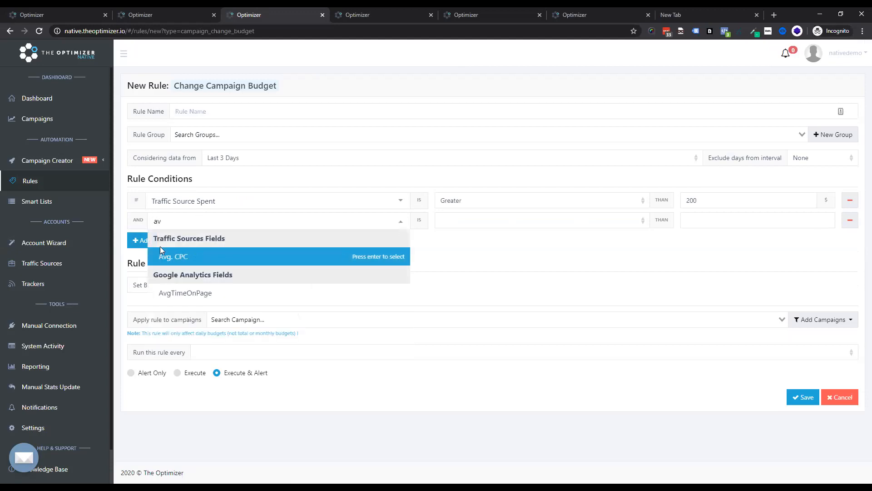
left_click(159, 249)
left_click(470, 221)
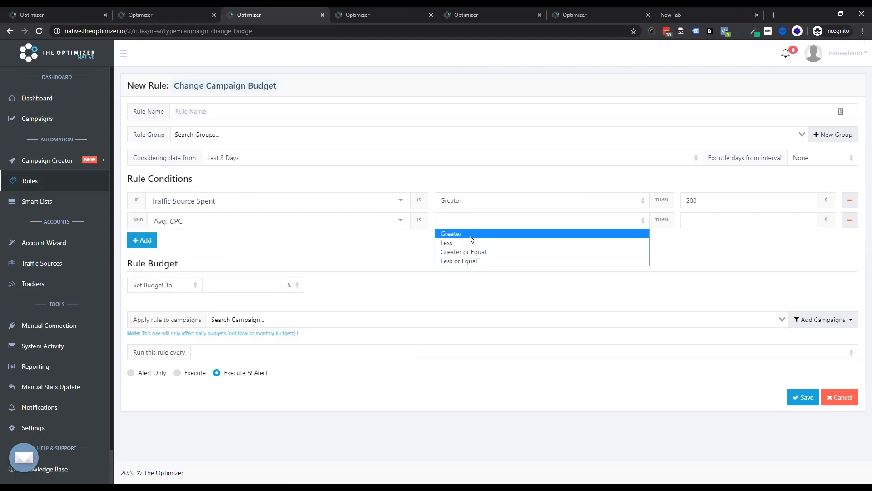
left_click(528, 234)
type("0.25")
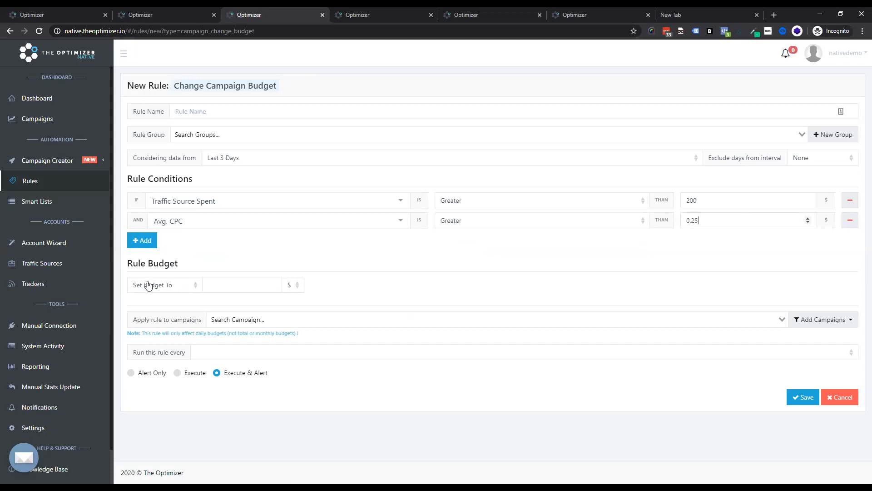
Step: Add a third condition: Avg. CPC less than 0.76
left_click(142, 241)
left_click(190, 241)
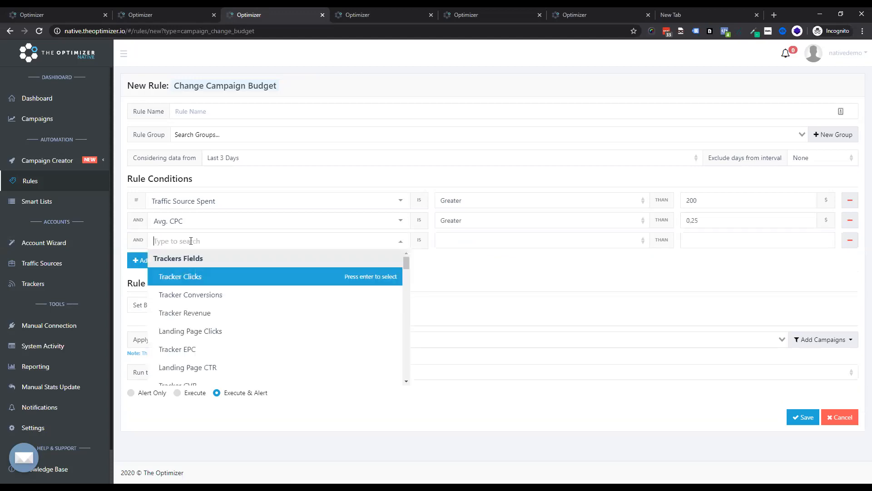
type("avg")
left_click(194, 281)
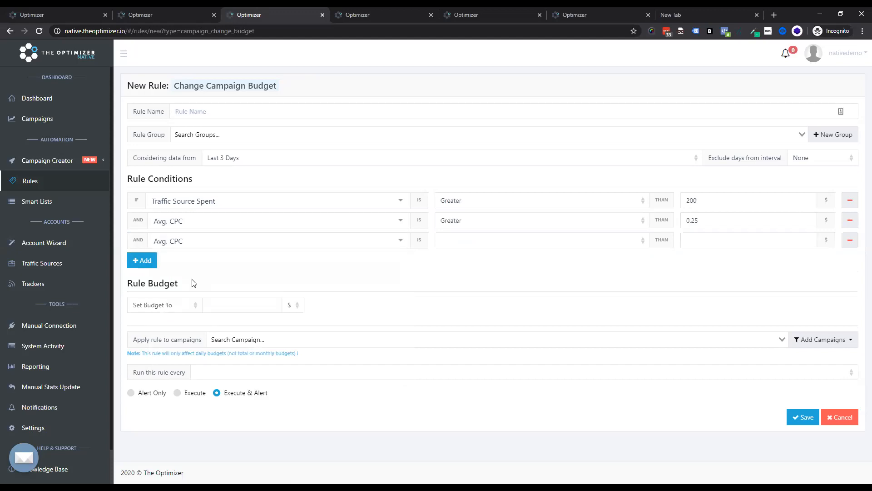
left_click(500, 241)
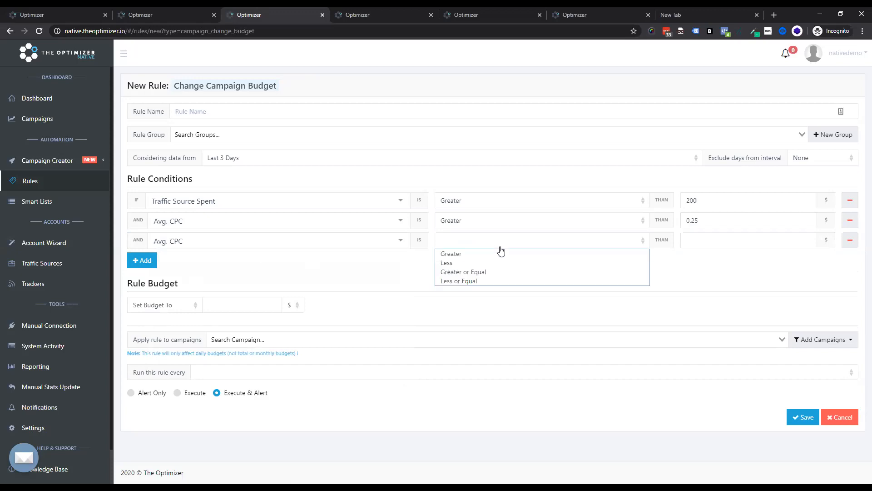
left_click(497, 264)
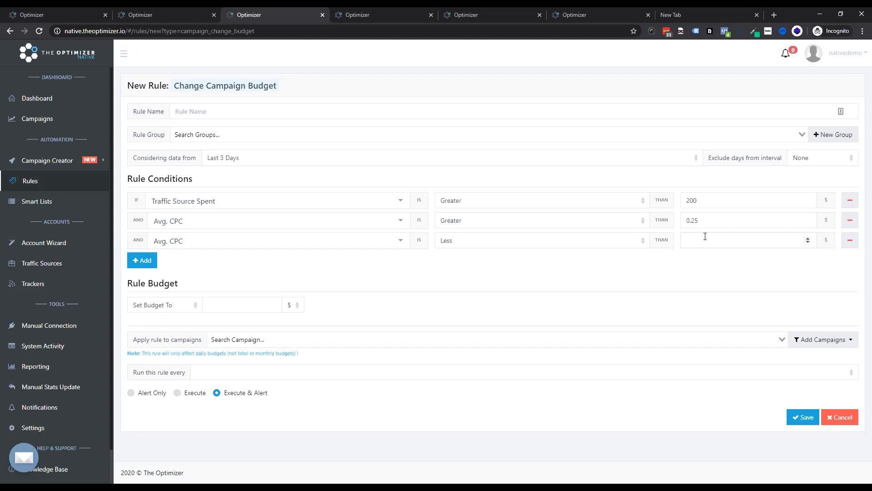
type("0.")
type("45")
key("BackSpace")
key("BackSpace")
type("76")
Step: Set the rule budget action to Increase Budget By 0.52 $
left_click(234, 311)
type("0.52")
left_click(292, 306)
left_click(293, 317)
left_click(162, 311)
left_click(162, 328)
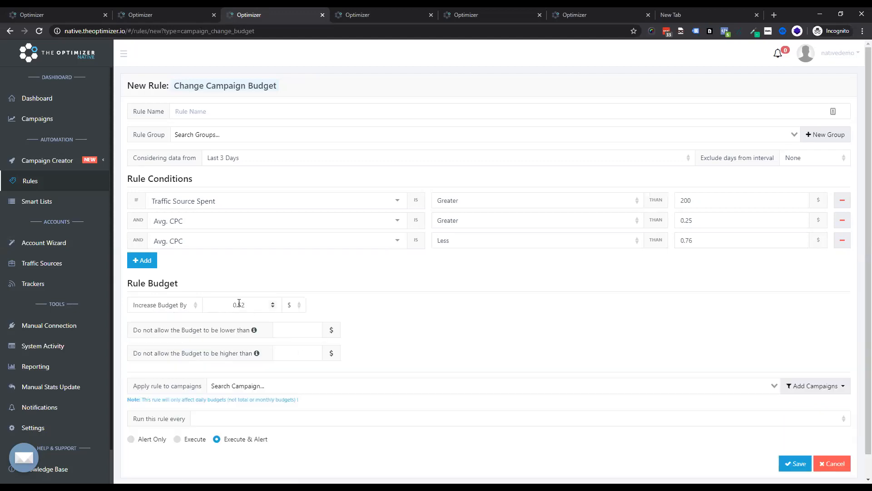
Step: Set the budget increase to 10 % of Current Budget
left_click(160, 306)
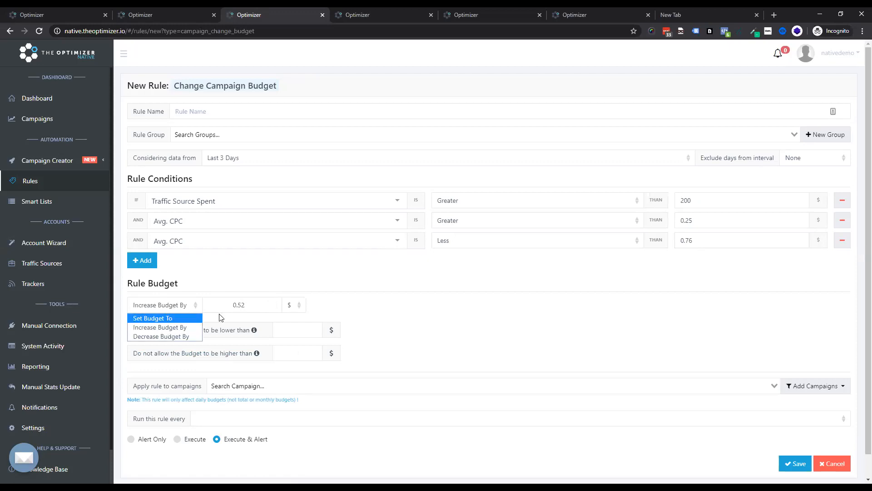
left_click(296, 307)
left_click_drag(246, 306, 208, 305)
type("0.01")
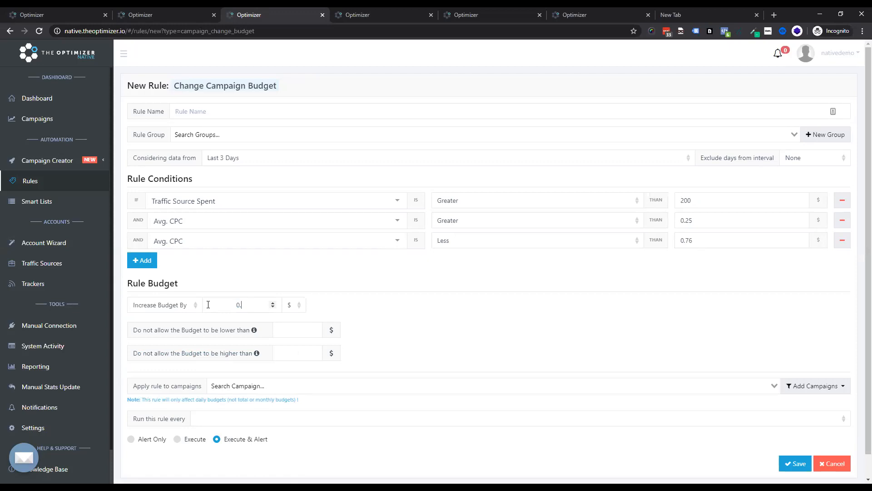
left_click(296, 310)
left_click(294, 326)
left_click(333, 307)
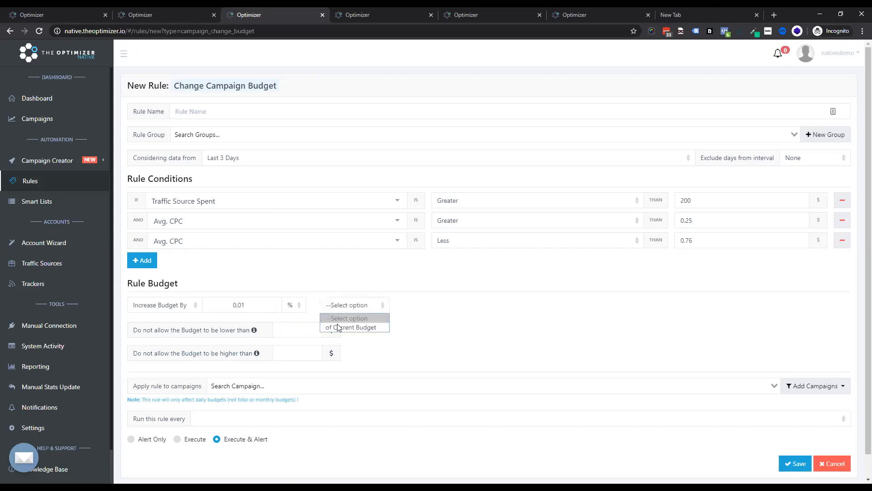
left_click(333, 326)
left_click_drag(247, 305, 155, 307)
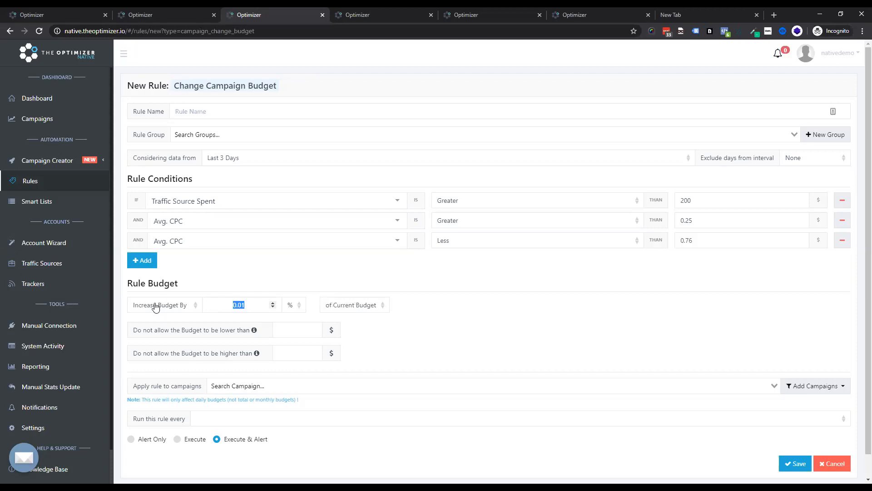
key("BackSpace")
type("10")
Step: Add a fourth condition: Tracker ROI greater or equal to -15
left_click(294, 330)
left_click(139, 260)
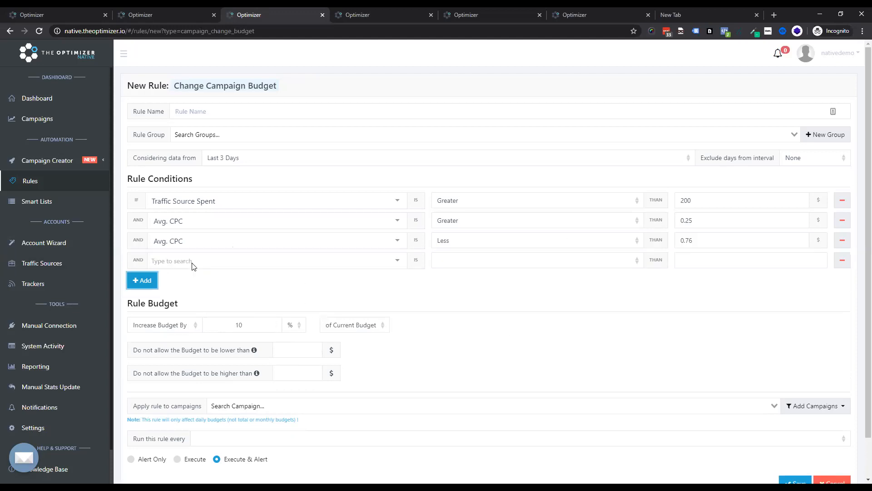
left_click(193, 263)
type("roi")
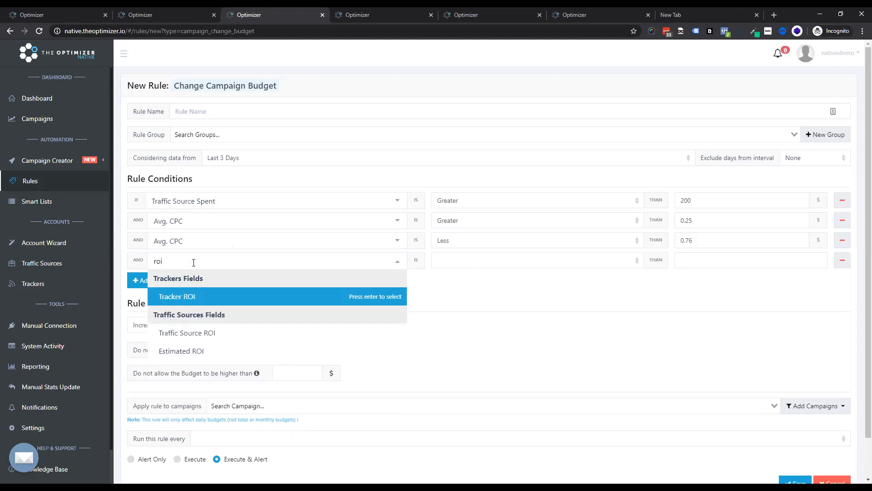
left_click(202, 296)
left_click(503, 261)
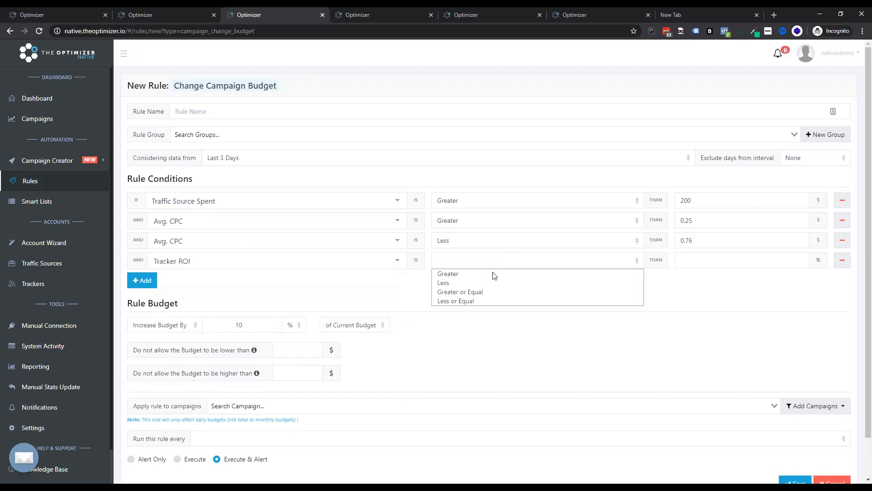
left_click(498, 291)
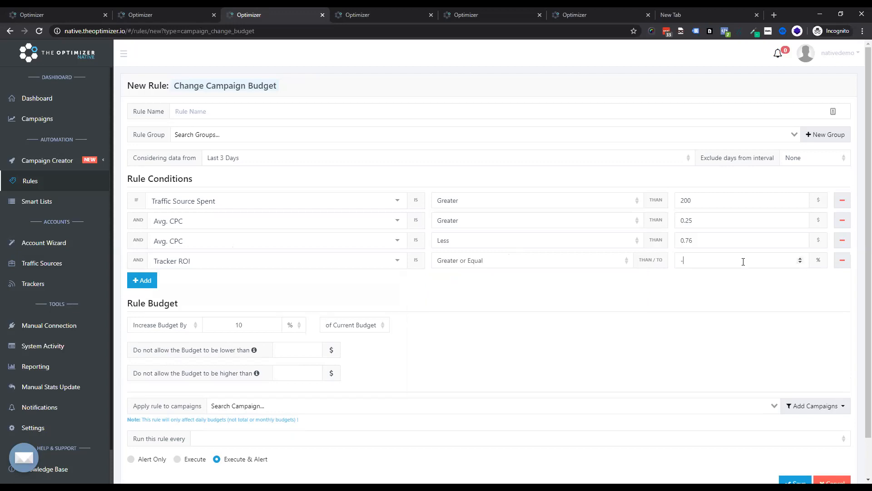
left_click(744, 261)
type("-15")
Step: Keep the budget no lower than 0.2 $ and no higher than 0.8 $
left_click(290, 350)
type("0.2")
left_click(292, 373)
type("0.8")
Step: Run the rule every 1 Hour and apply it to Gemini Campaign 1 #demo# and Adskeeper Campaign 2 #demo#
left_click(235, 439)
left_click(241, 371)
left_click(288, 406)
left_click(268, 445)
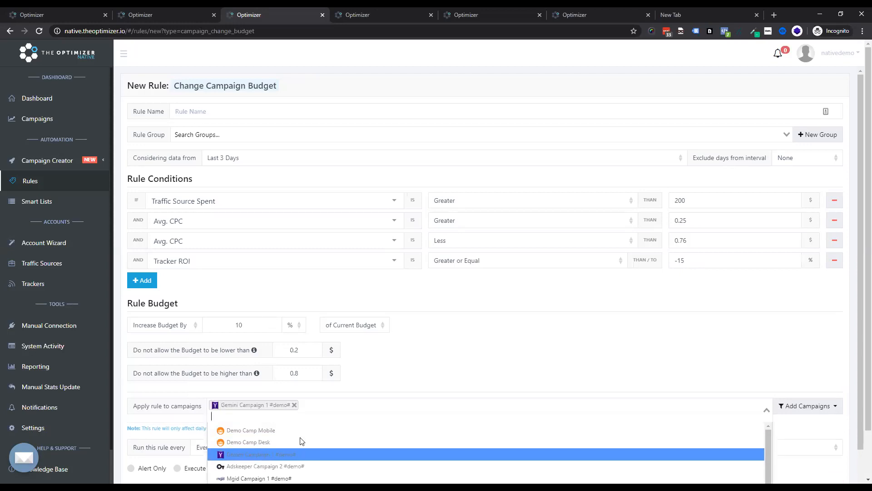
left_click(324, 464)
left_click(462, 364)
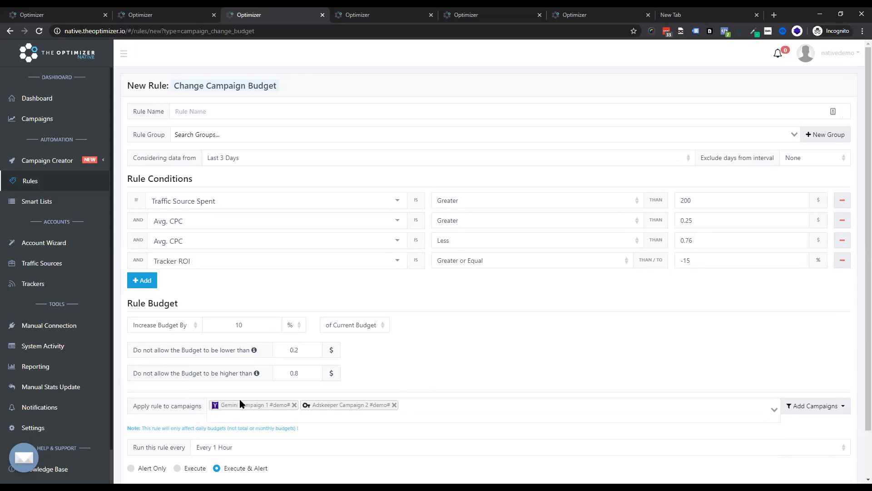
Step: Try to save the budget rule and return to the rules list
left_click(162, 331)
left_click(164, 345)
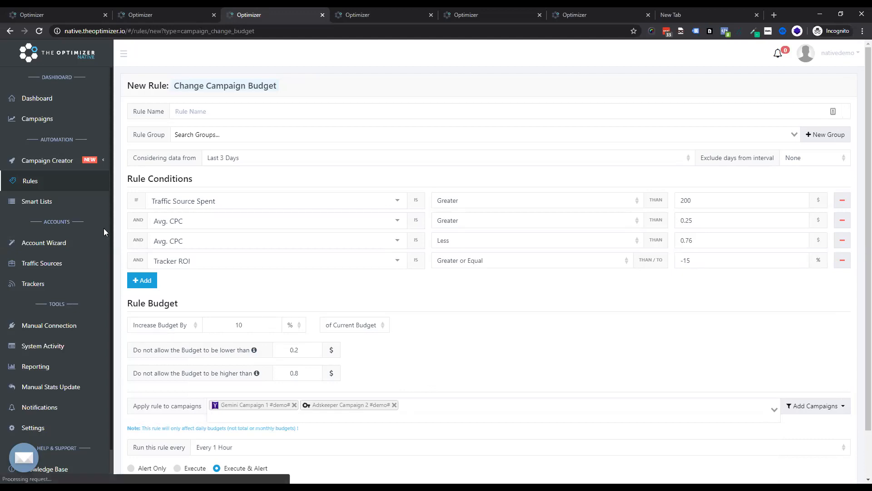
left_click(30, 181)
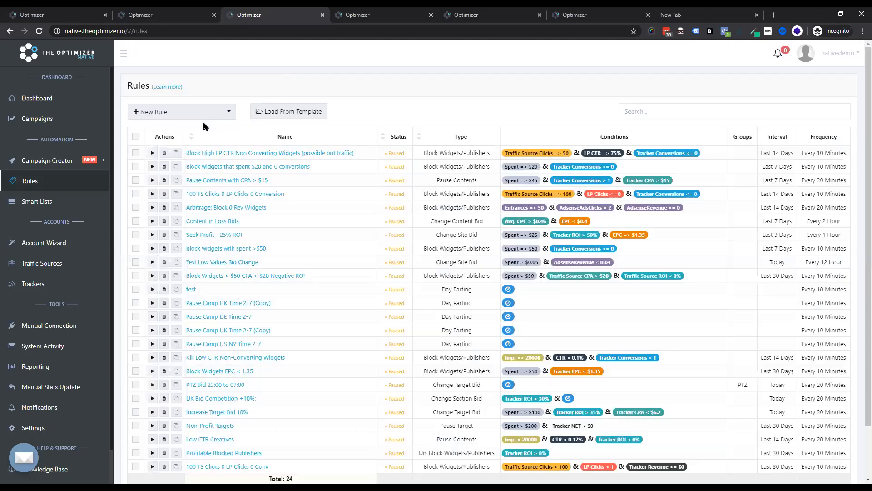
Step: Start a new Change Site Bid rule from the new rule type menu
left_click(202, 115)
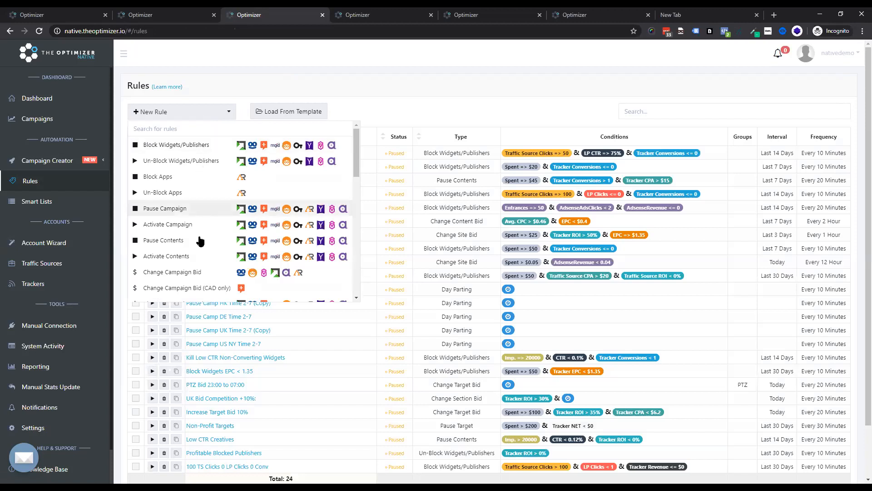
scroll(203, 239, "down", 5)
scroll(227, 235, "down", 4)
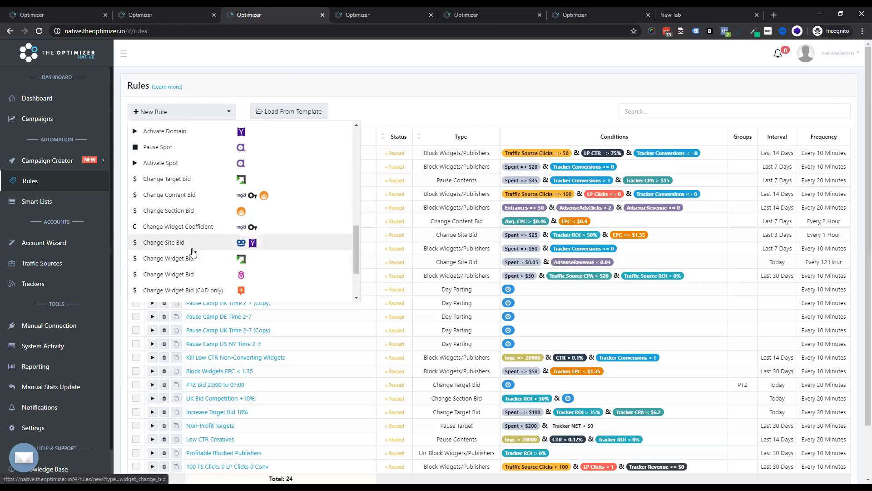
scroll(185, 266, "down", 1)
scroll(184, 260, "down", 3)
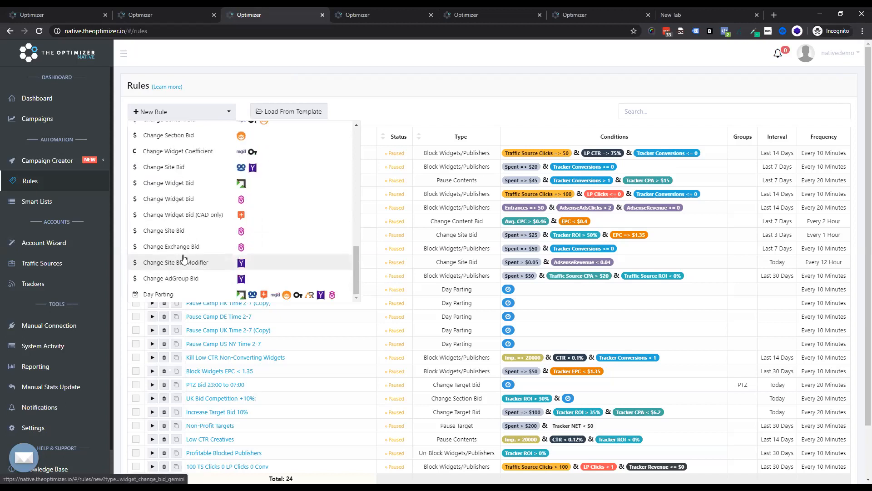
left_click(180, 107)
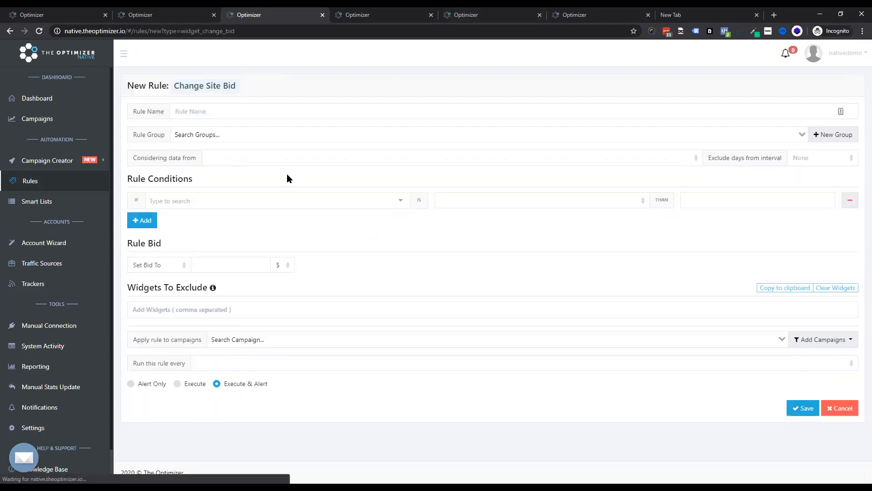
Step: Add the first rule condition: Traffic Source Spent is Greater or Equal than 20 $
left_click(259, 201)
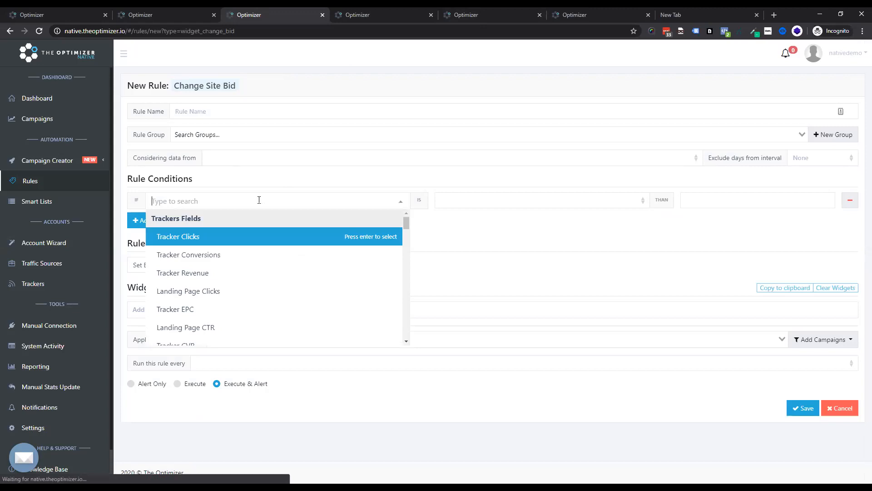
type("spent")
key("Return")
left_click(529, 199)
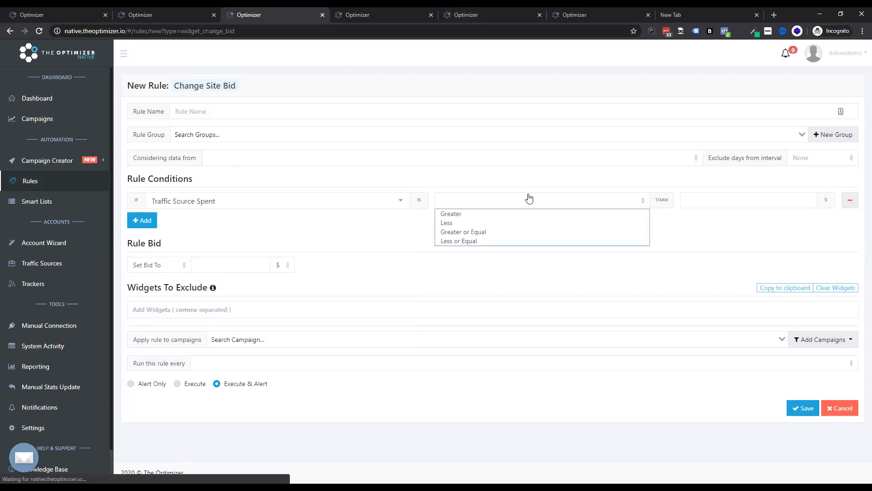
left_click(574, 233)
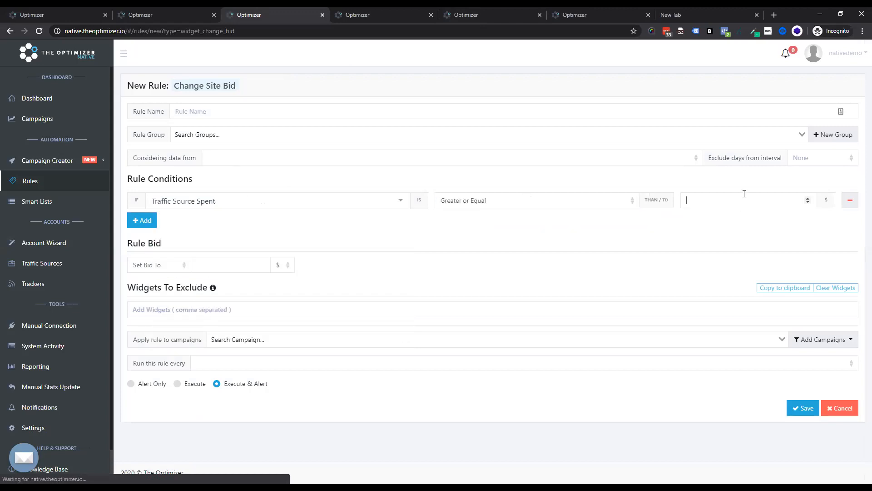
type("20")
Step: Add a second condition requiring Avg. CPC to be Greater than 0.25 $
left_click(138, 221)
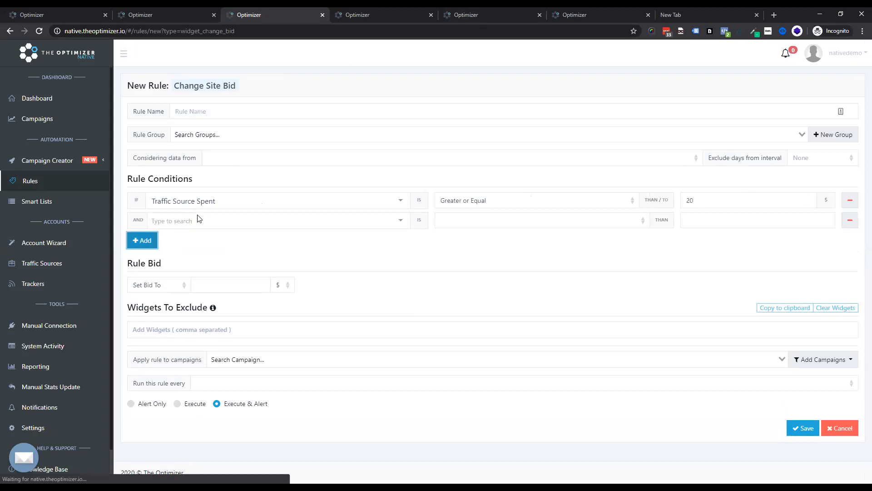
left_click(202, 219)
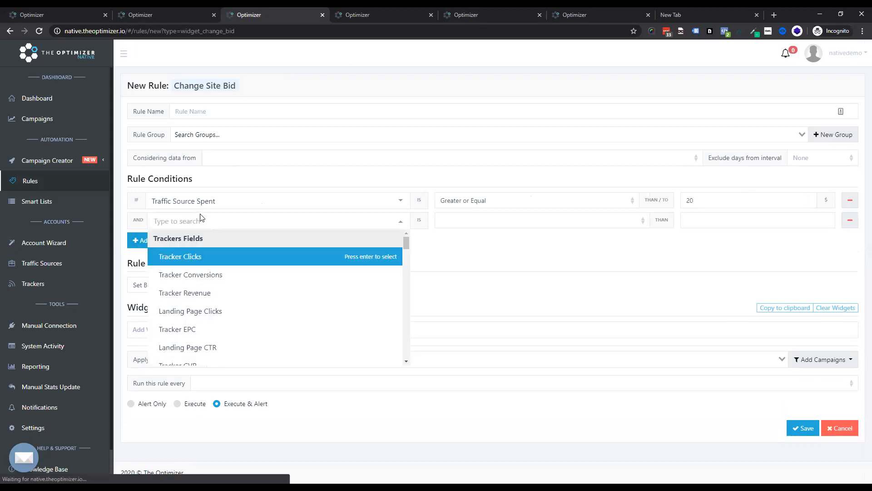
type("avg")
left_click(230, 256)
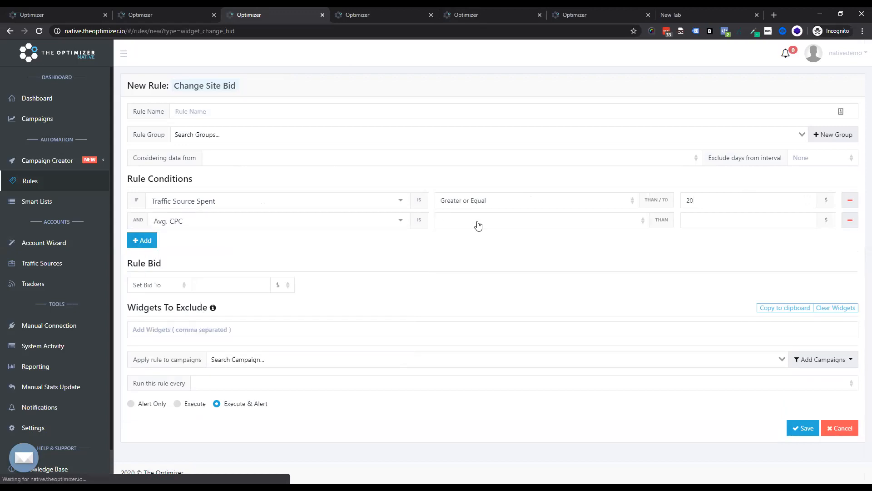
left_click(477, 221)
left_click(512, 233)
left_click(751, 226)
type("0,25")
Step: Add a third condition requiring Avg. CPC to be Less than 0.75 $
left_click(142, 240)
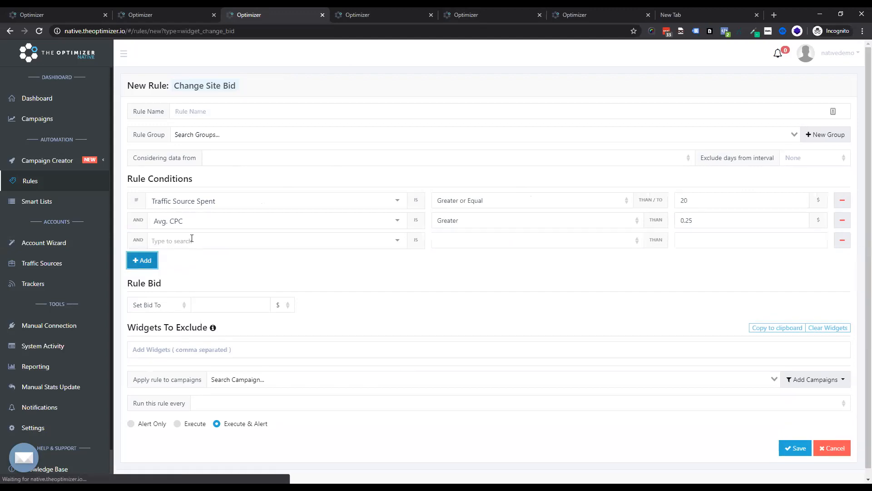
left_click(193, 240)
type("avg")
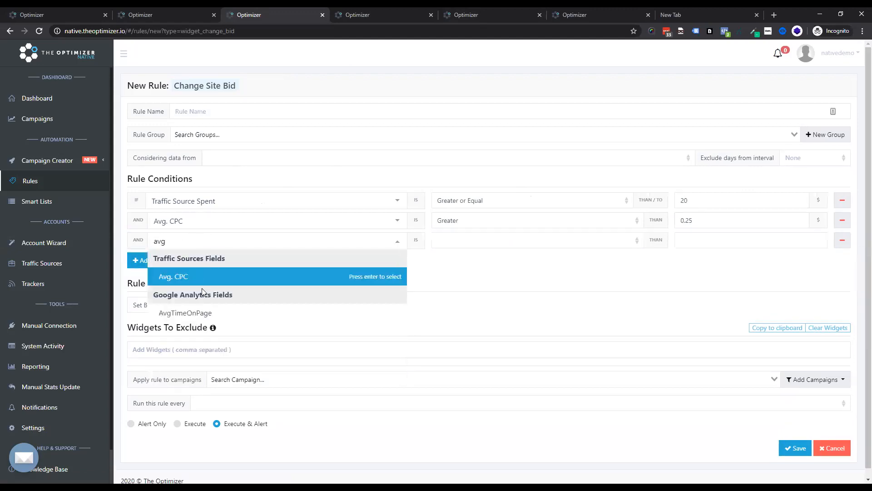
left_click(208, 277)
left_click(468, 241)
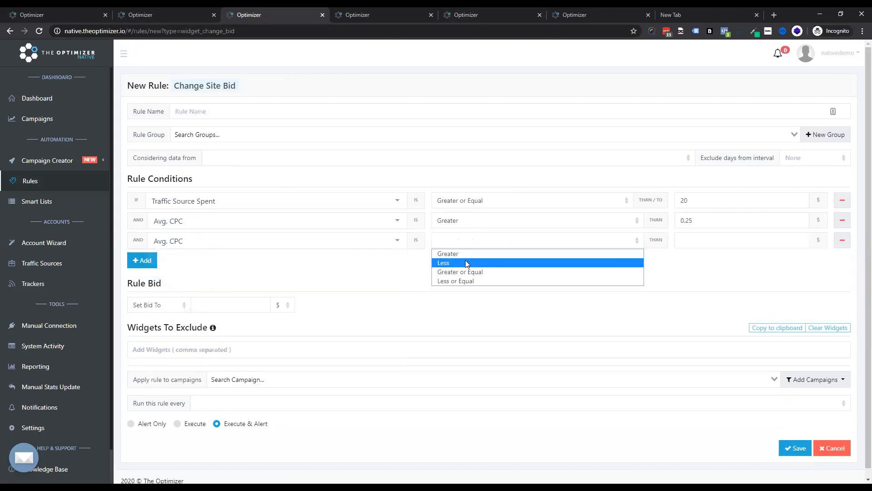
left_click(466, 262)
left_click(704, 240)
type("0.75")
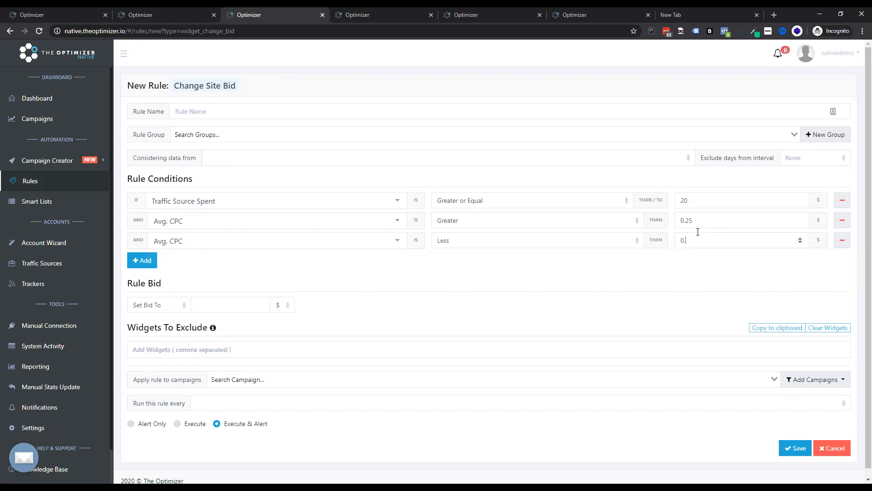
Step: Add a fourth condition requiring Tracker ROI to be Greater than -10 %
left_click(142, 261)
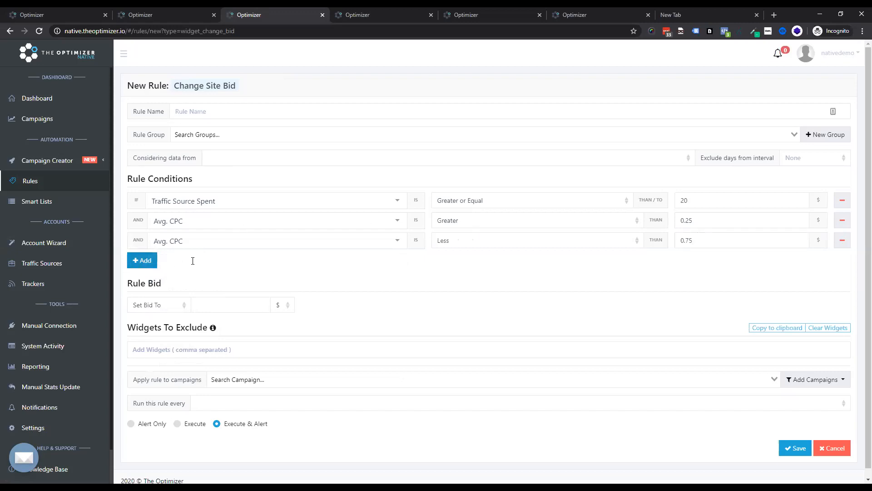
left_click(195, 260)
type("tracker")
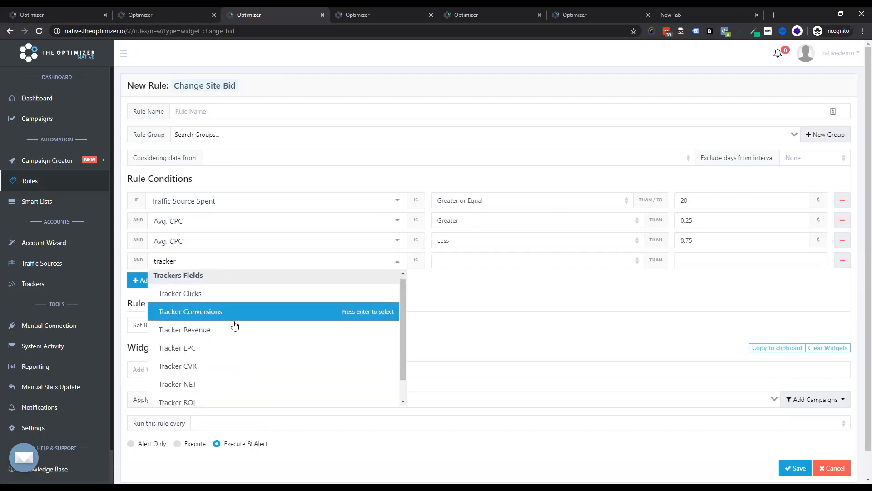
scroll(210, 363, "down", 1)
key("Return")
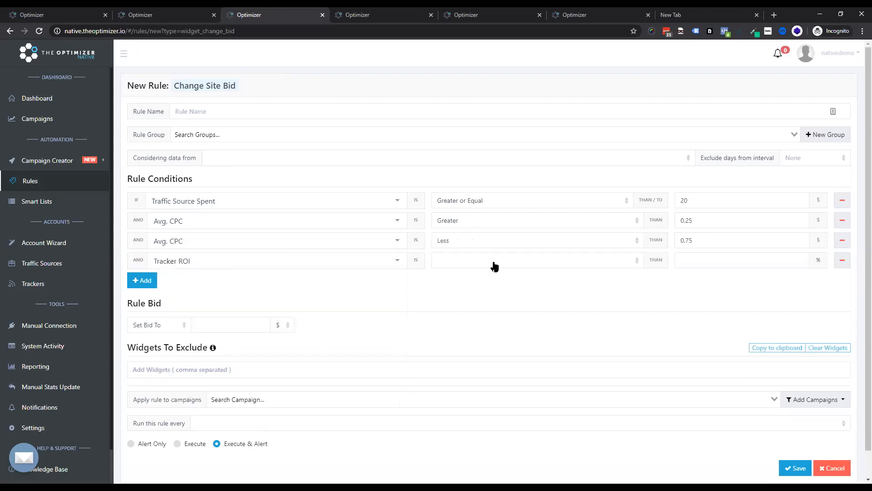
left_click(492, 262)
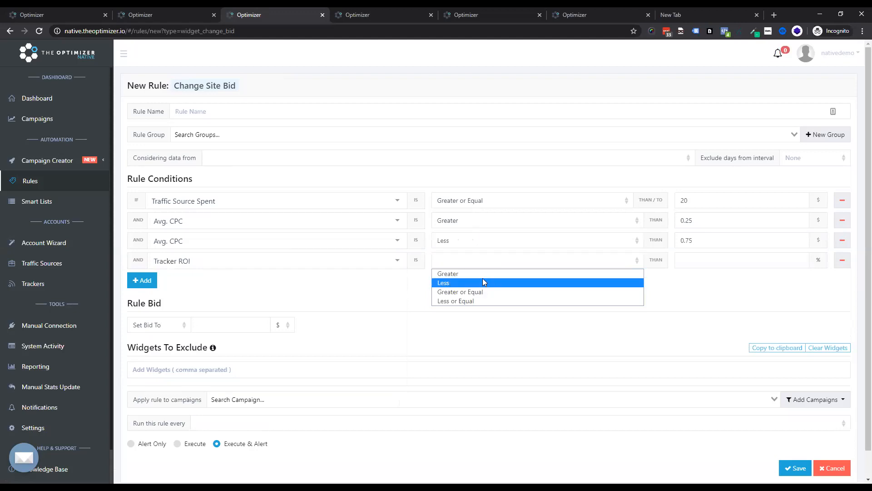
left_click(483, 274)
left_click(720, 262)
type("-10")
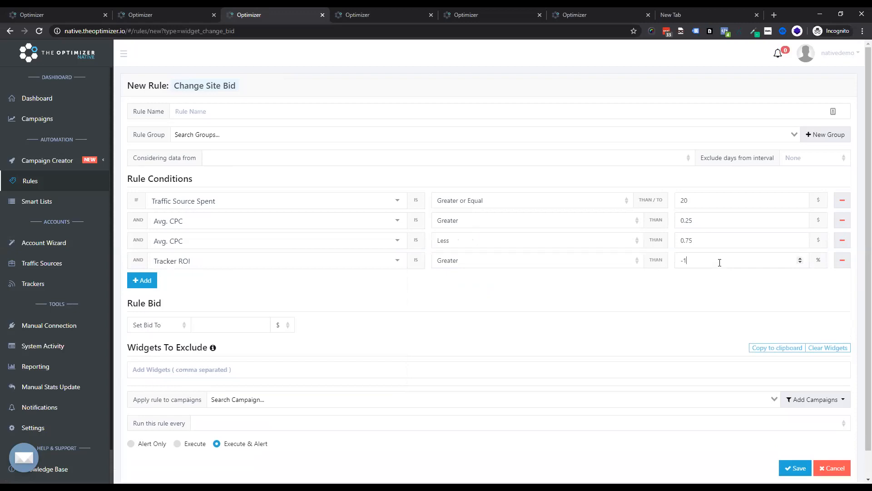
Step: Set the rule bid to 75 % of EPC
left_click(283, 326)
left_click(279, 348)
left_click(345, 325)
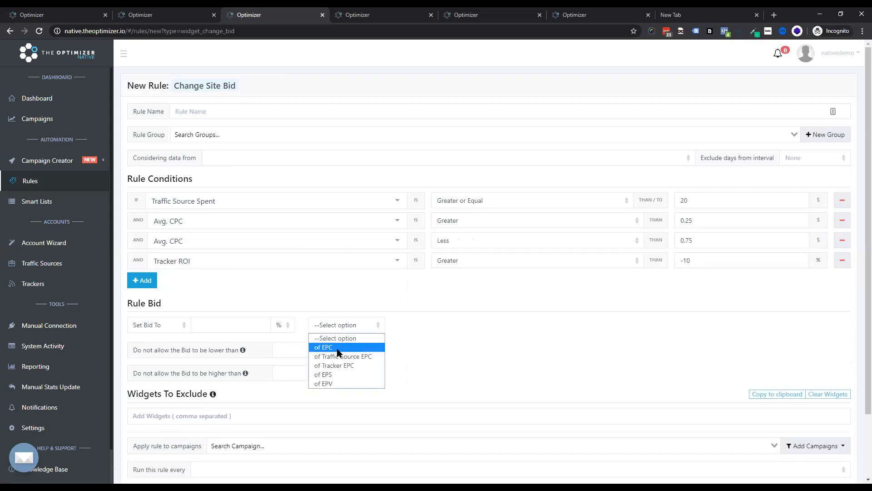
left_click(338, 349)
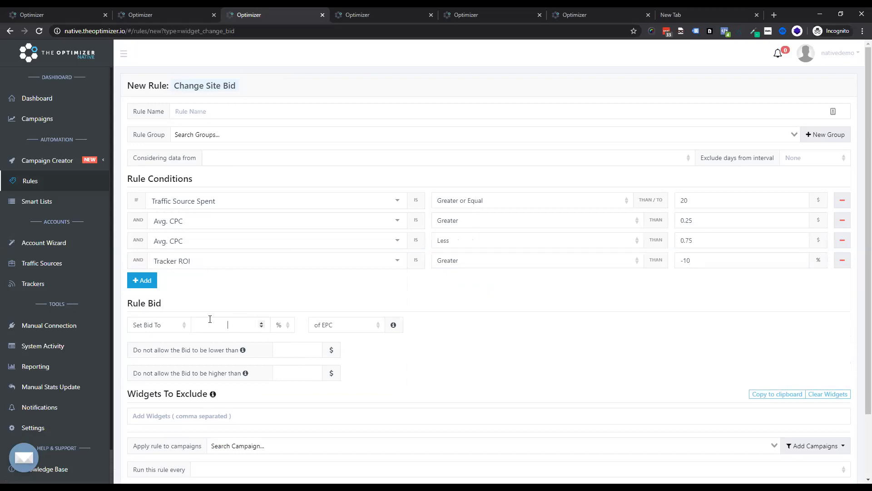
type("75")
Step: Consider data from the Last 3 Days and run the rule every 1 Hour
left_click(329, 160)
left_click(309, 190)
left_click(263, 472)
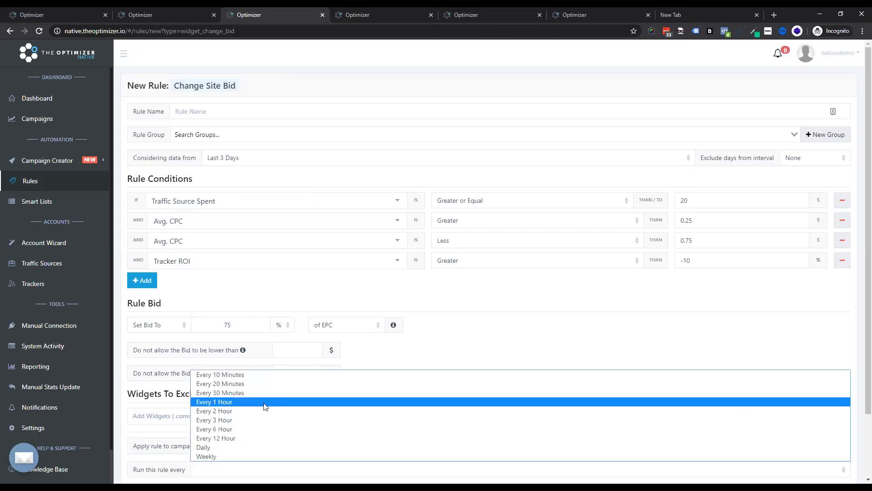
left_click(266, 404)
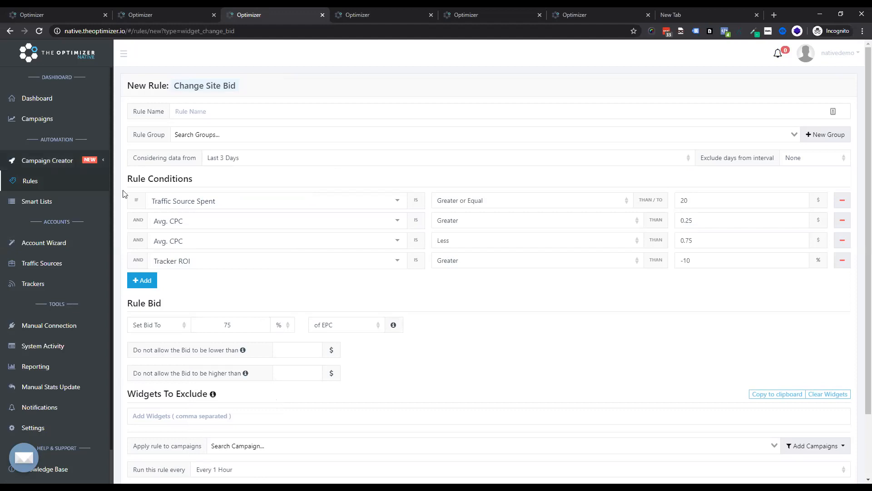
Step: Keep the bid no lower than 0.2 $ and no higher than 0.8 $
left_click(287, 350)
type("0.2")
left_click(289, 373)
type("0.8")
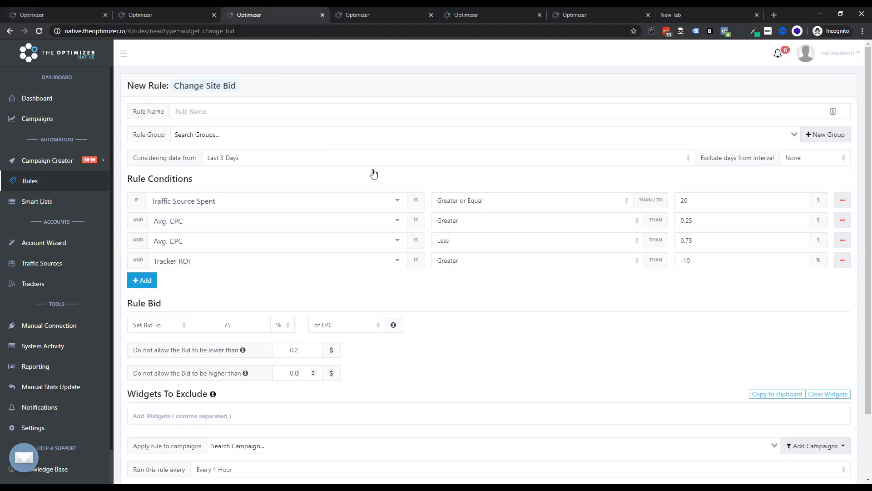
Step: Apply the rule to Taboola Campaign 2 #demo#
scroll(254, 321, "down", 2)
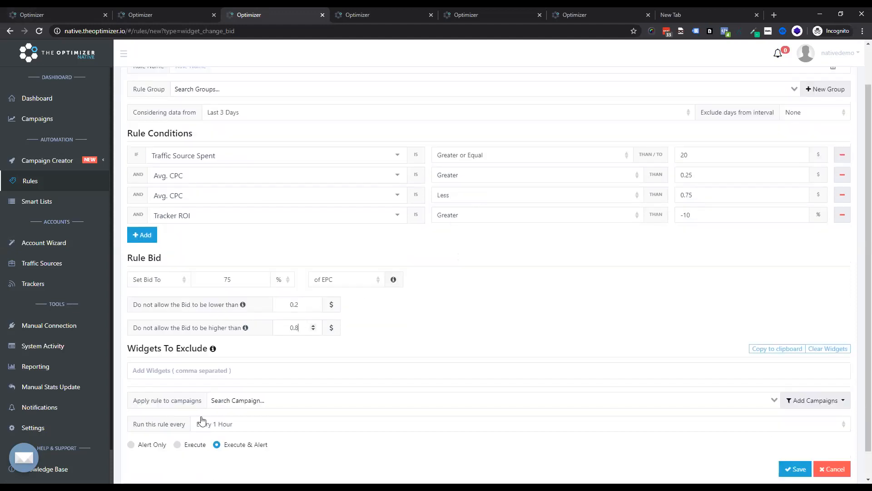
left_click(270, 401)
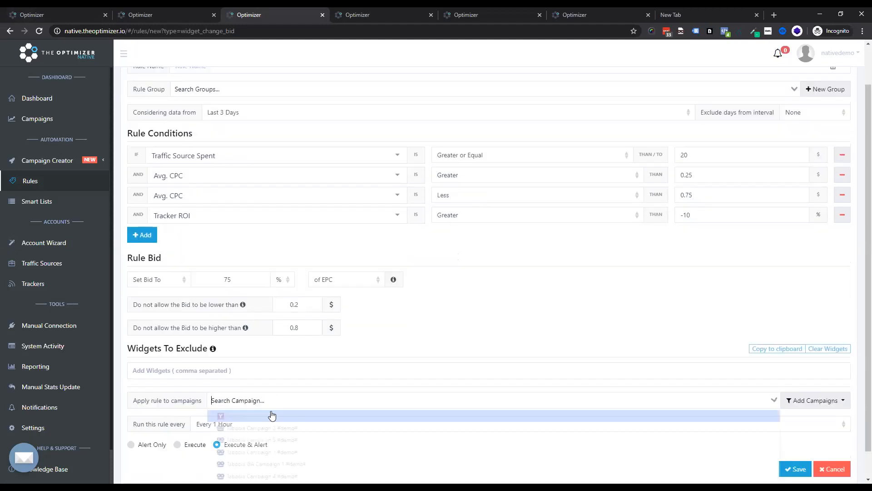
left_click(270, 427)
left_click(359, 366)
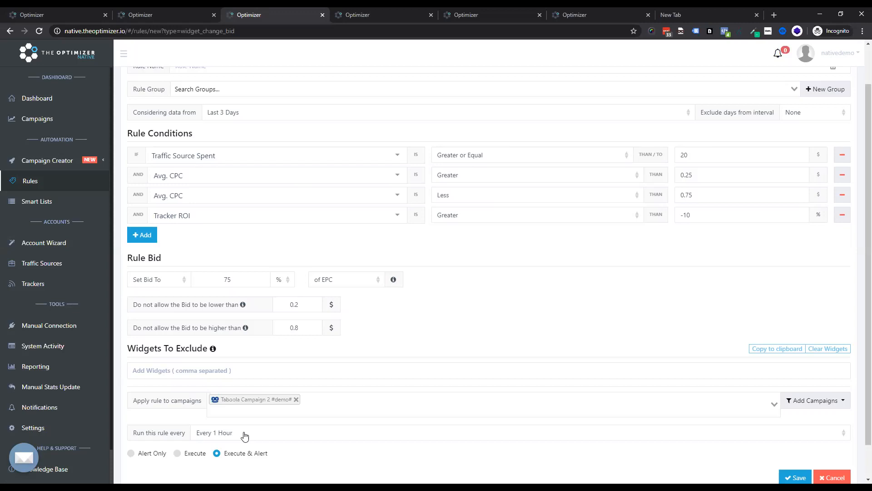
Step: Open Settings in a new tab and review the Email, Slack and Telegram notification accounts, then return to the rule form
key("ctrl+Tab")
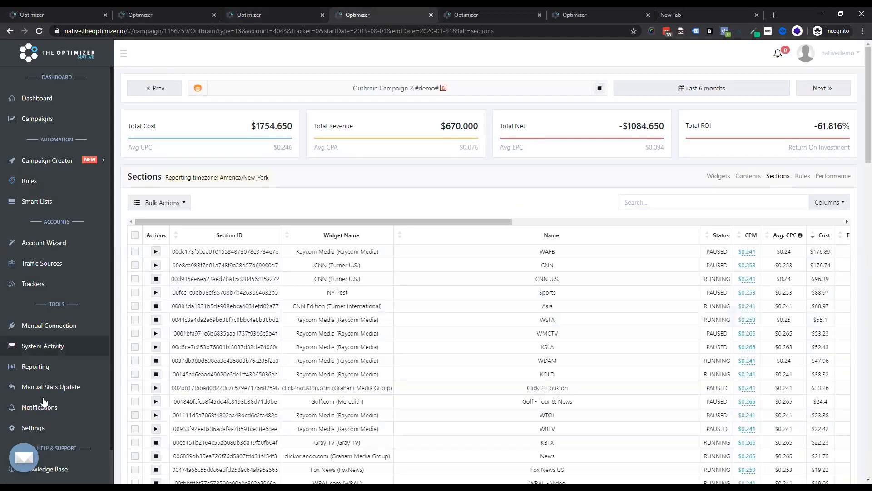
right_click(34, 430)
left_click(66, 331)
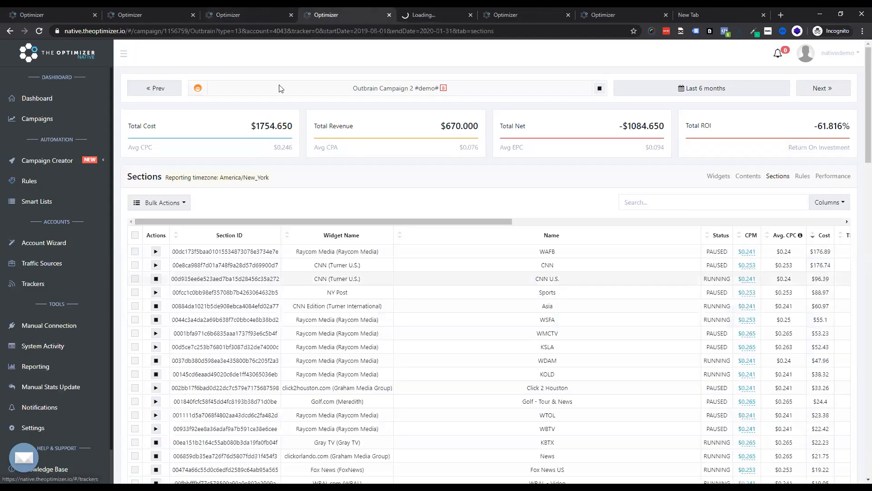
key("ctrl+Tab")
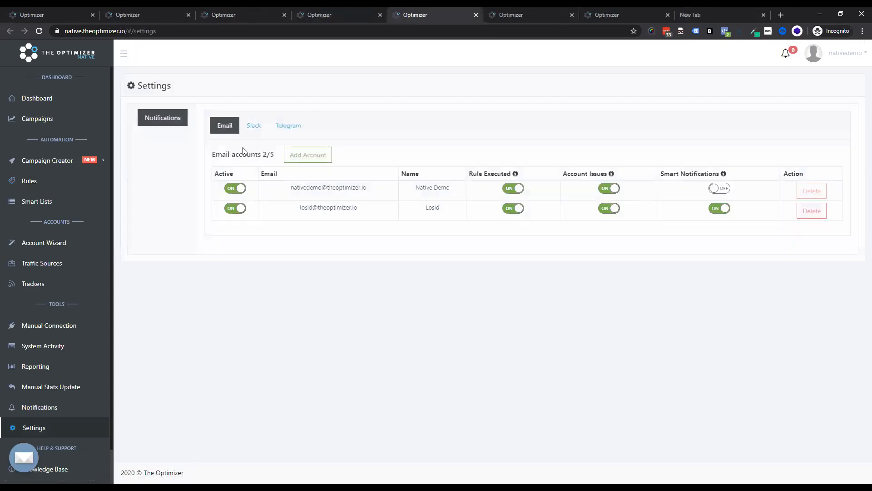
left_click(255, 126)
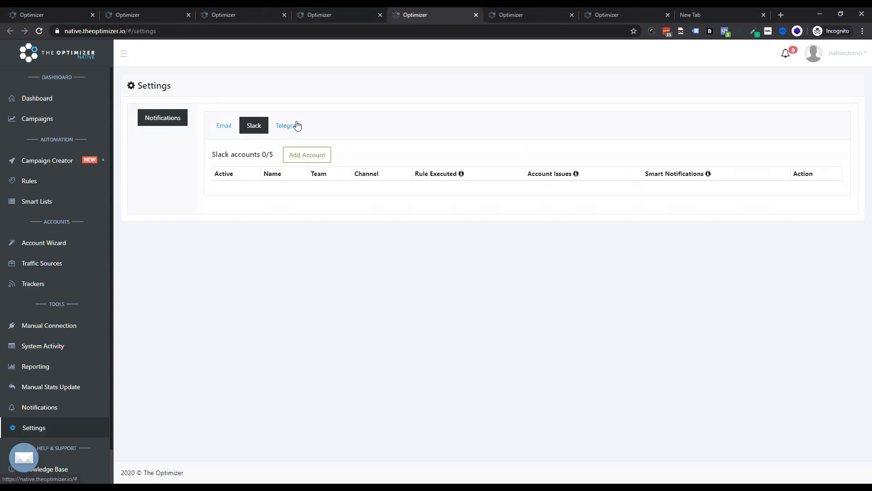
left_click(296, 126)
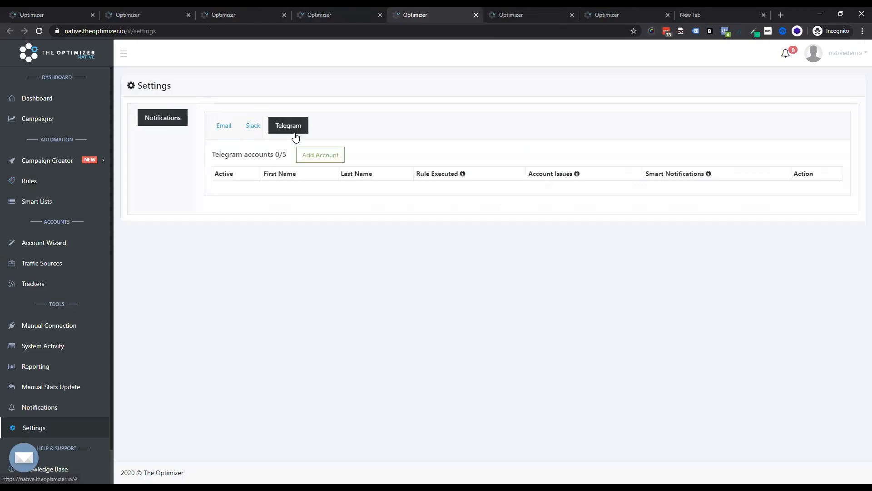
left_click(223, 127)
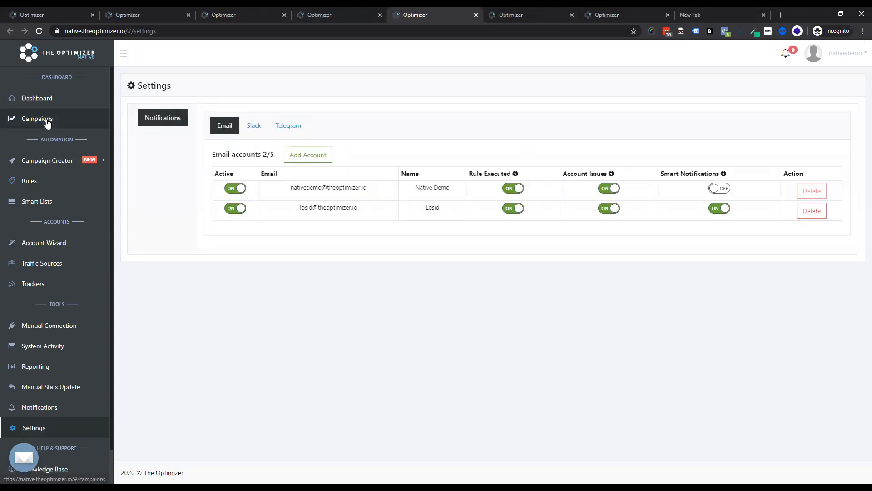
left_click(367, 14)
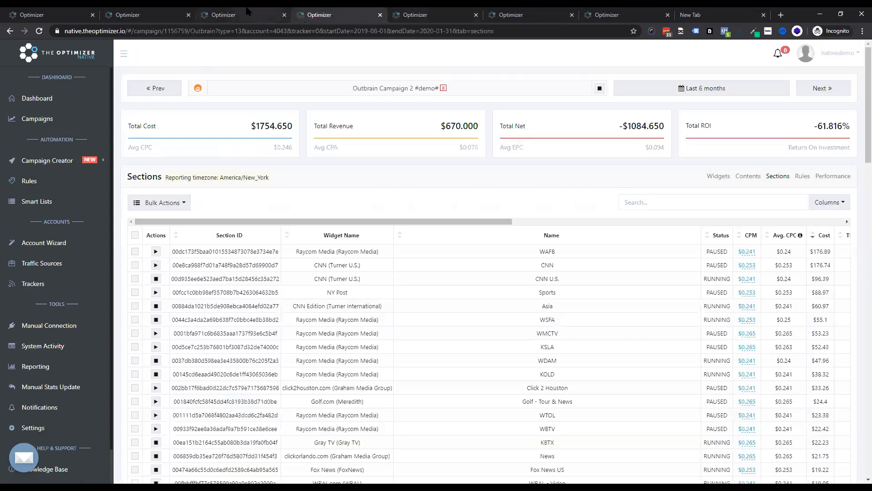
left_click(248, 13)
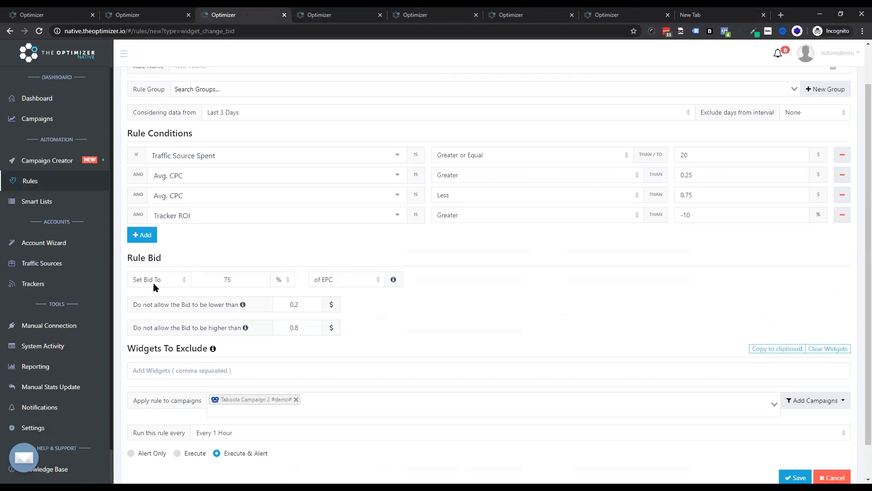
Step: Start a new smart list and set its traffic source type to RevContent
left_click(53, 210)
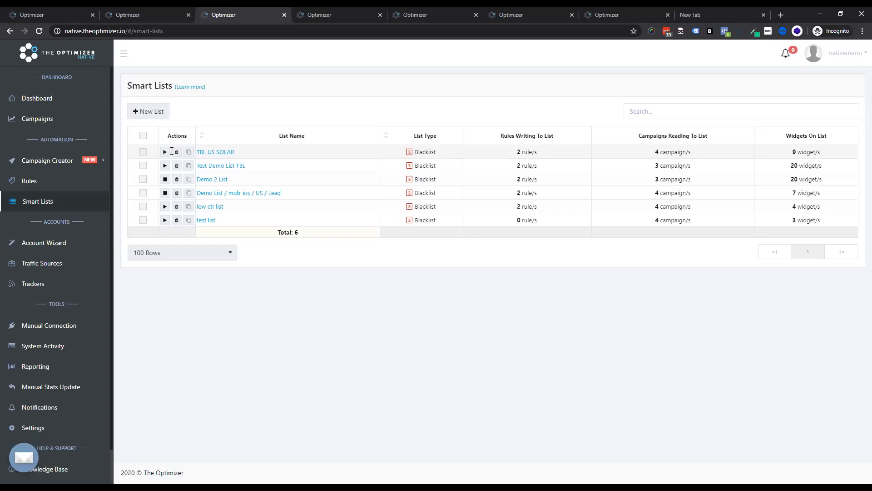
left_click(154, 113)
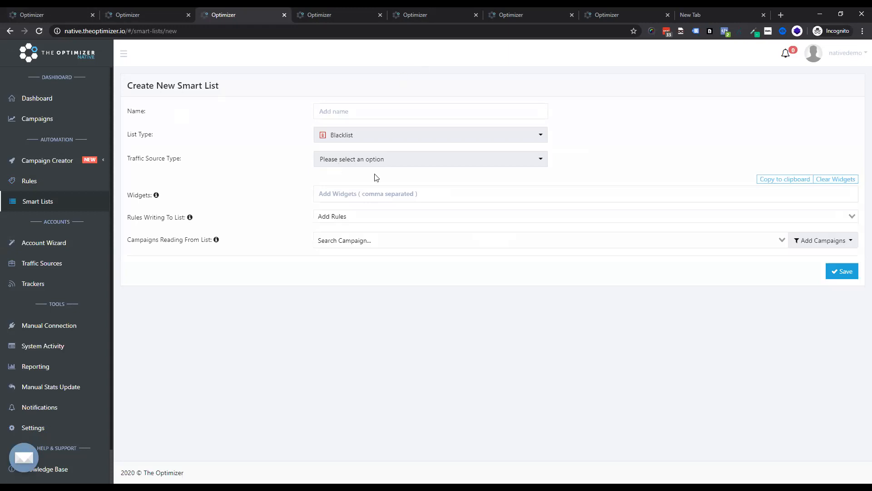
left_click(395, 160)
left_click(356, 253)
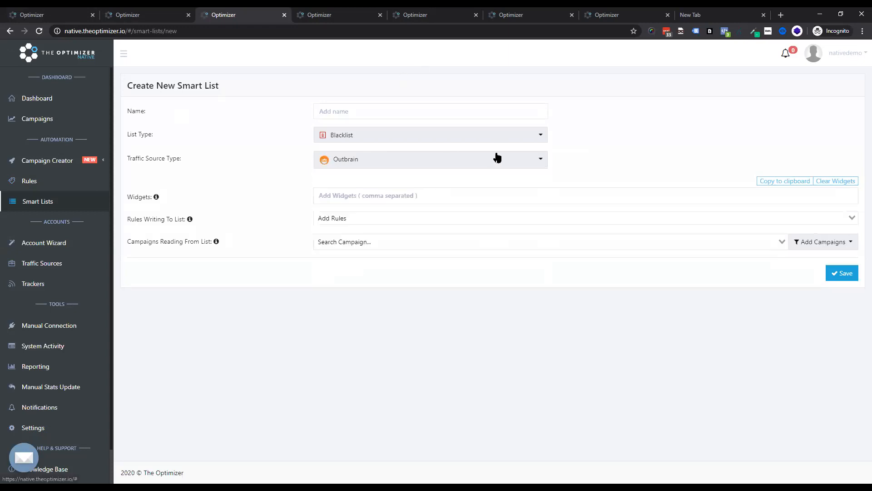
left_click(375, 166)
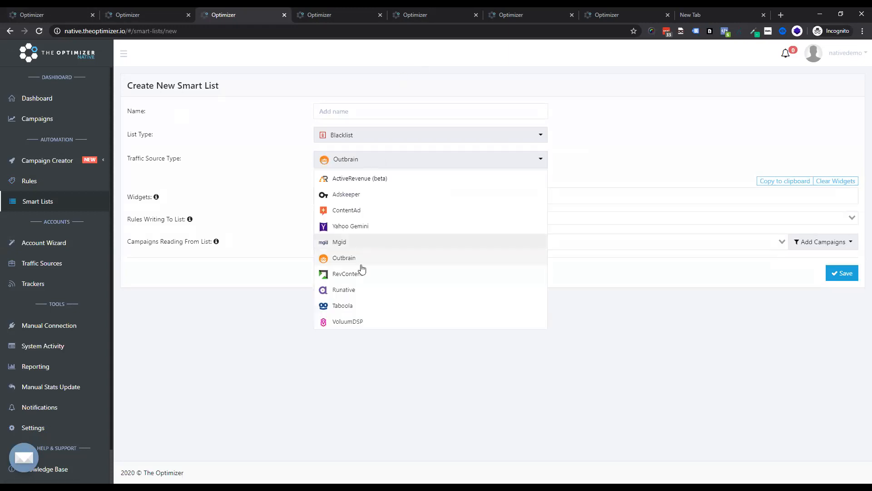
left_click(356, 277)
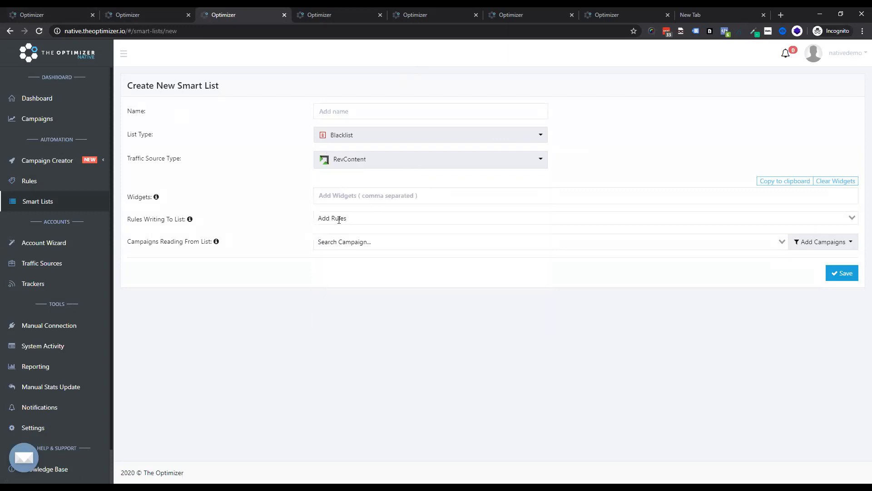
Step: Add widgets 123e123e, 123e123, e123, 3453, 4634, 57435, 756, 586 and 86786 to the list
type("123e123")
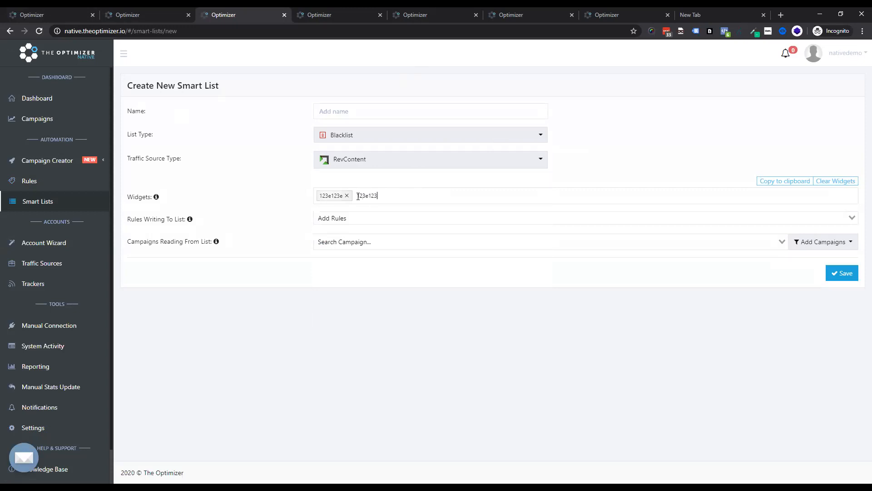
type("e,123e123,e123,3453,4634,57435,756,58")
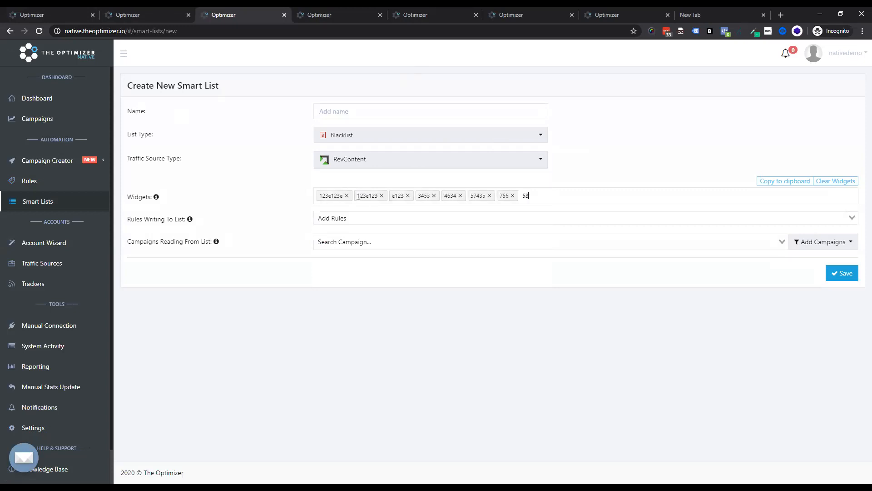
type("6,86786,")
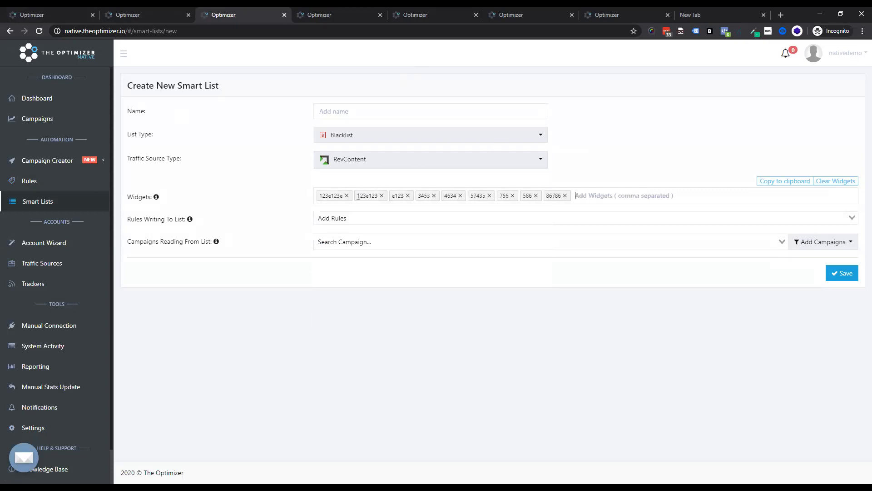
Step: Pick Revcontent Campaign 1 #demo# and add rules 100 TS Clicks 0 LP Clicks 0 Conv and Kill Low CTR Non-Converting Widgets as writing rules
left_click(356, 242)
left_click(388, 269)
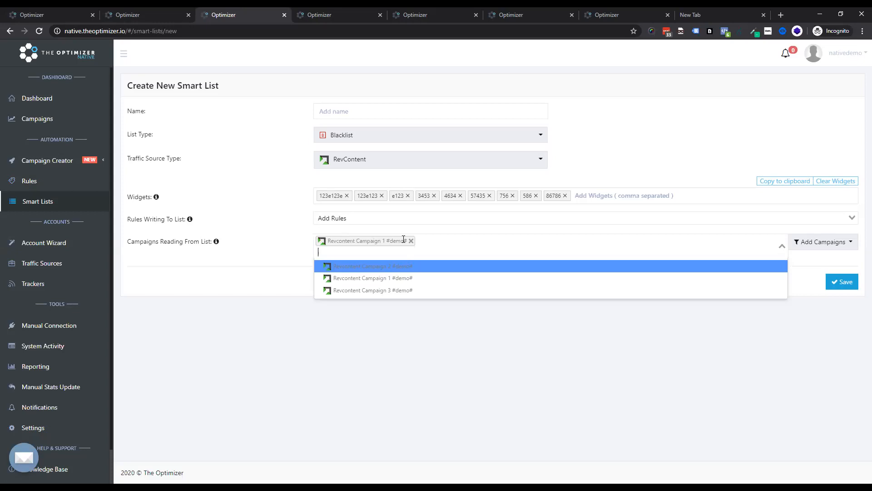
left_click(339, 218)
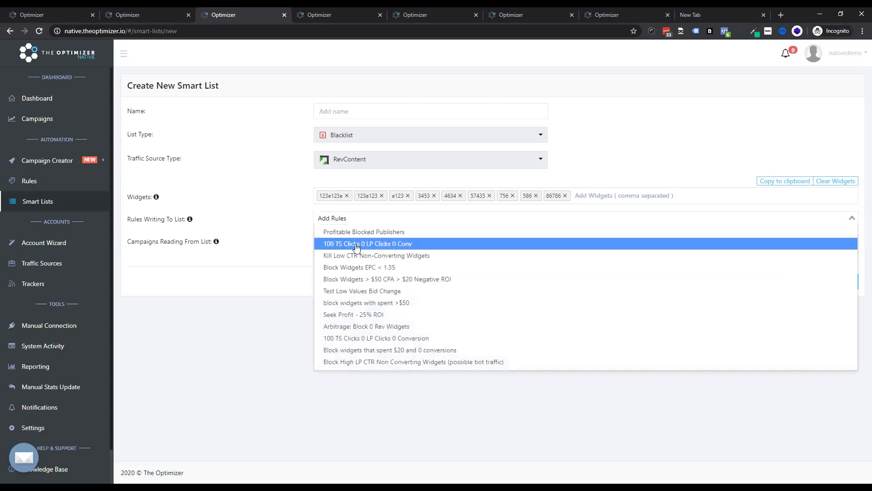
left_click(350, 243)
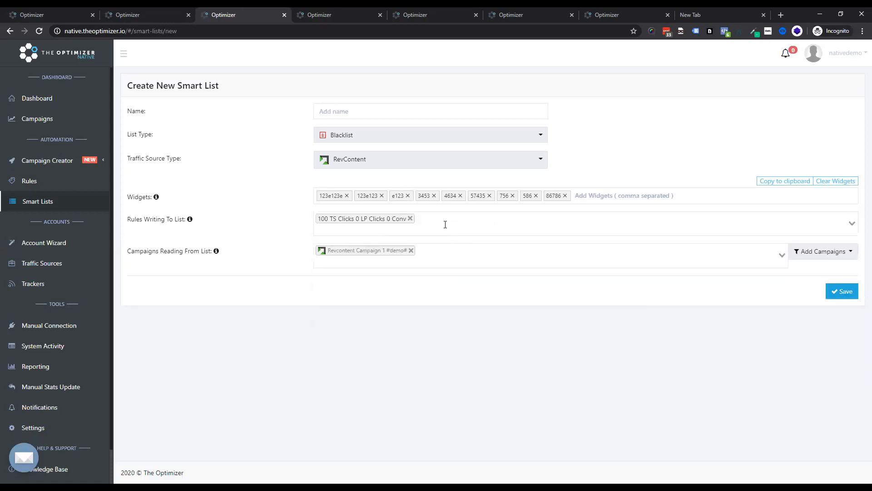
left_click(444, 225)
left_click(397, 268)
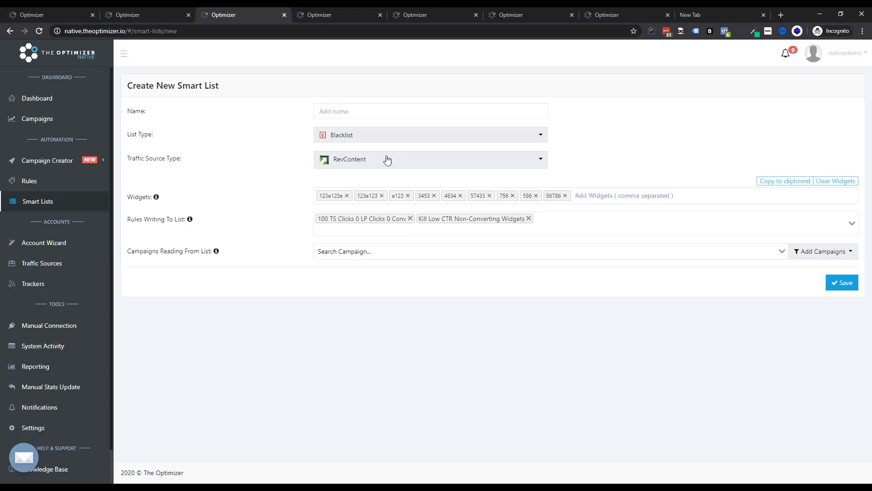
Step: Set Revcontent Campaign 1 #demo# and Revcontent Campaign 3 #demo# as campaigns reading from the list
left_click(382, 252)
left_click(394, 278)
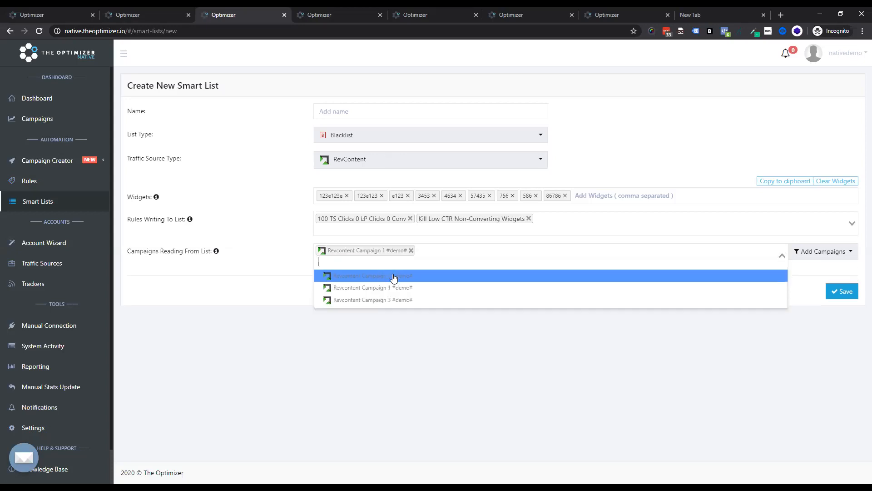
left_click(405, 301)
left_click(253, 236)
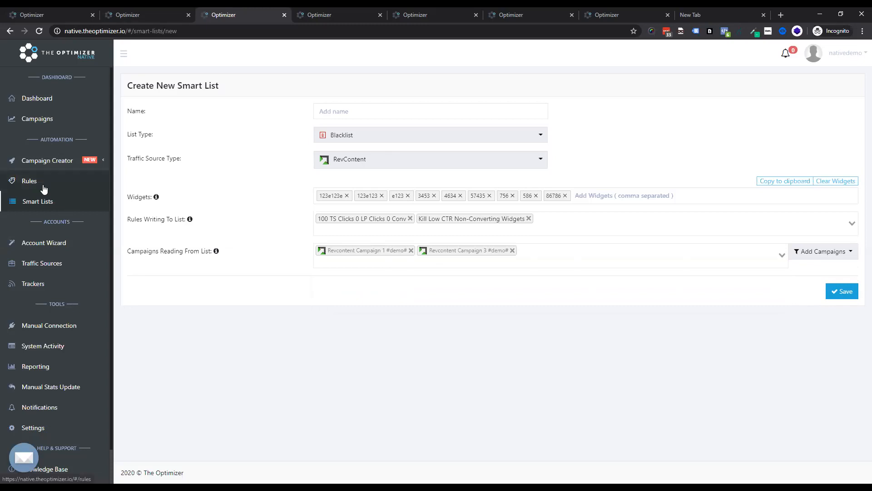
Step: Start another new smart list and add rules 100 TS Clicks 0 LP Clicks 0 Conv and Kill Low CTR Non-Converting Widgets
left_click(41, 202)
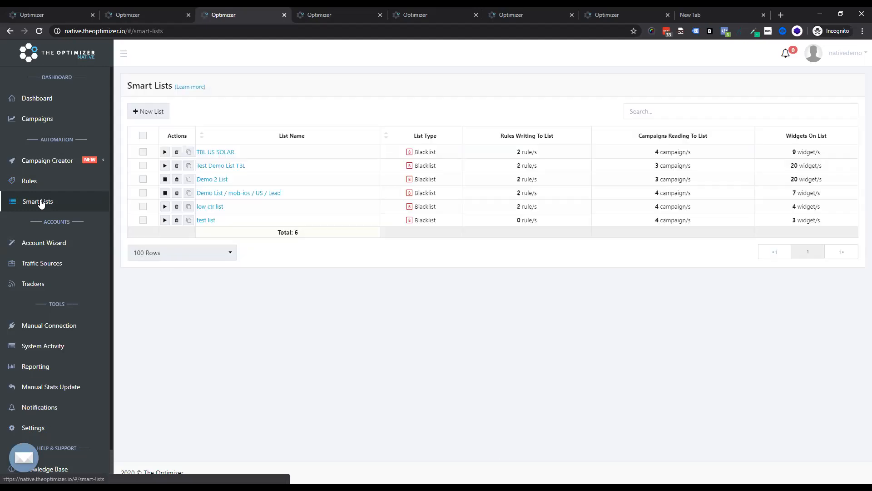
left_click(156, 116)
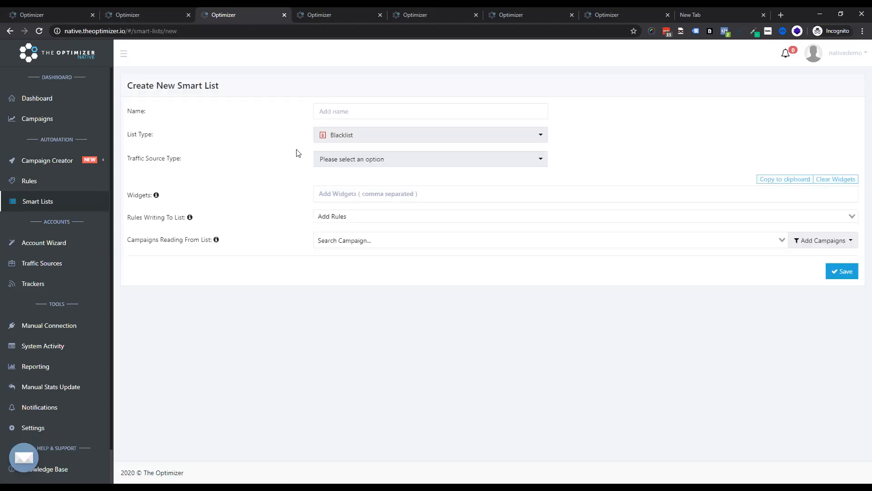
left_click(337, 217)
left_click(379, 244)
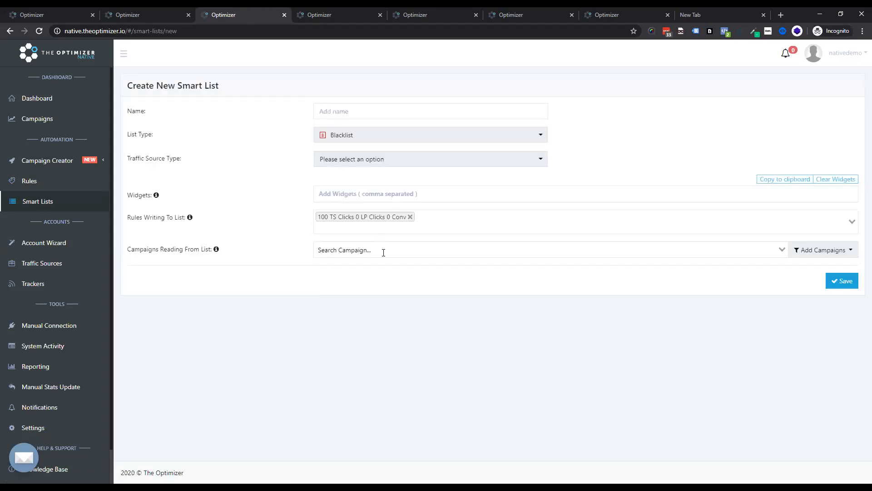
left_click(429, 229)
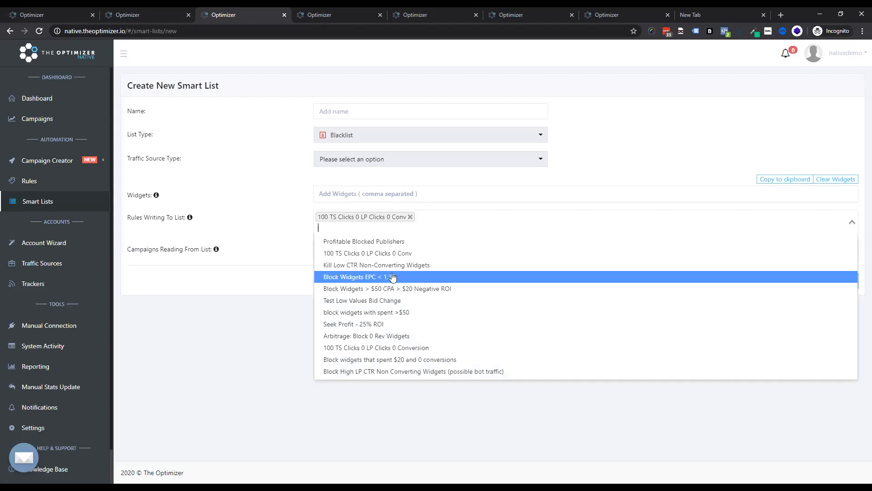
left_click(397, 270)
Step: Set the list's traffic source type to Mgid
left_click(346, 248)
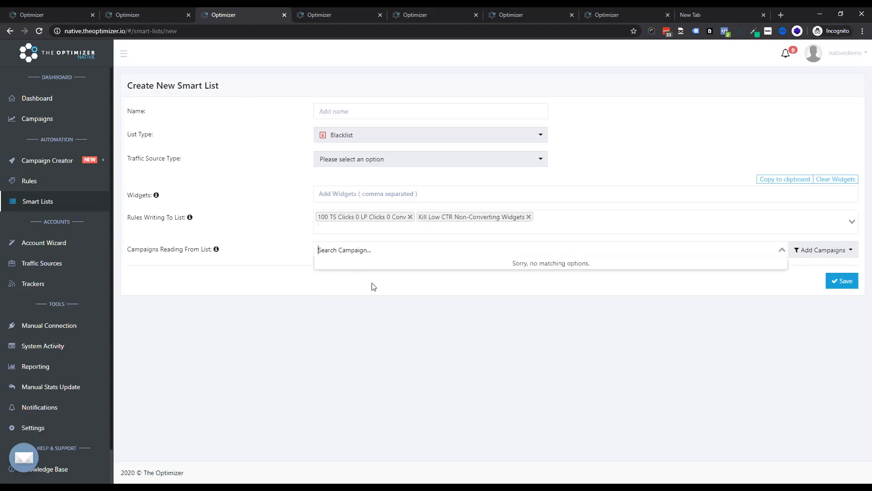
left_click(367, 172)
left_click(372, 139)
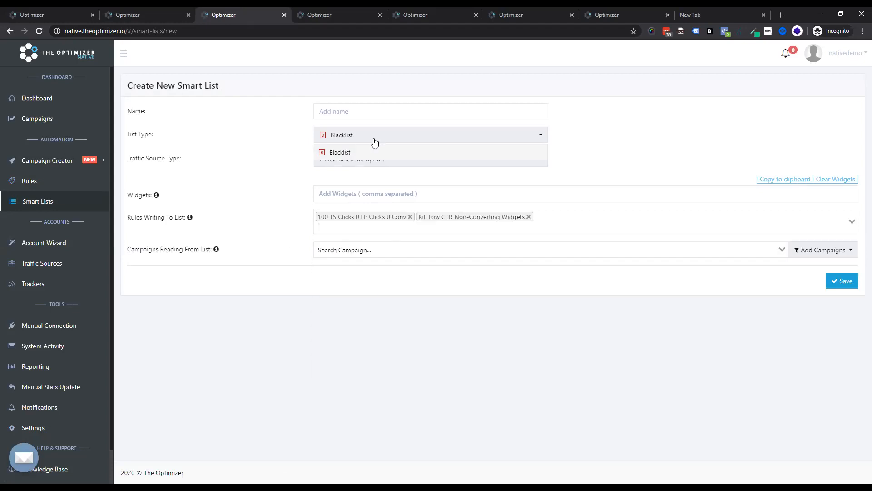
left_click(370, 163)
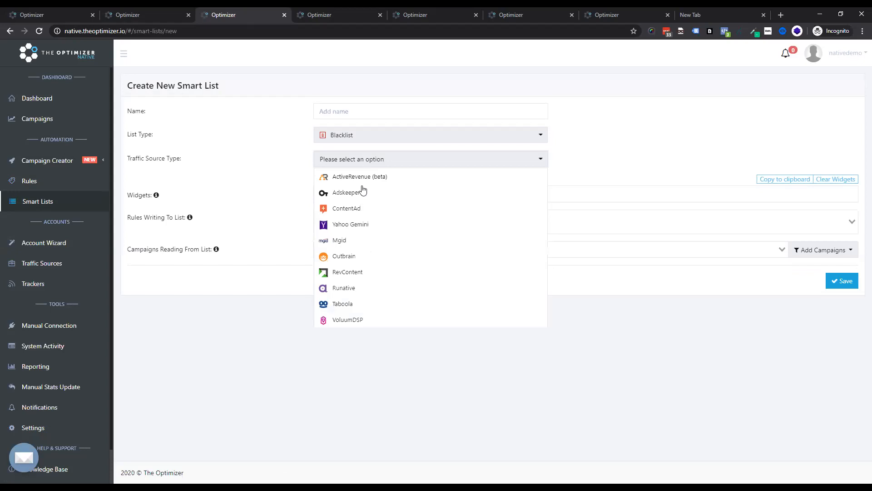
left_click(358, 242)
Step: Add Mgid Campaign 2 #demo# and Mgid Campaign 1 #demo# as campaigns reading from the list
left_click(344, 250)
left_click(348, 281)
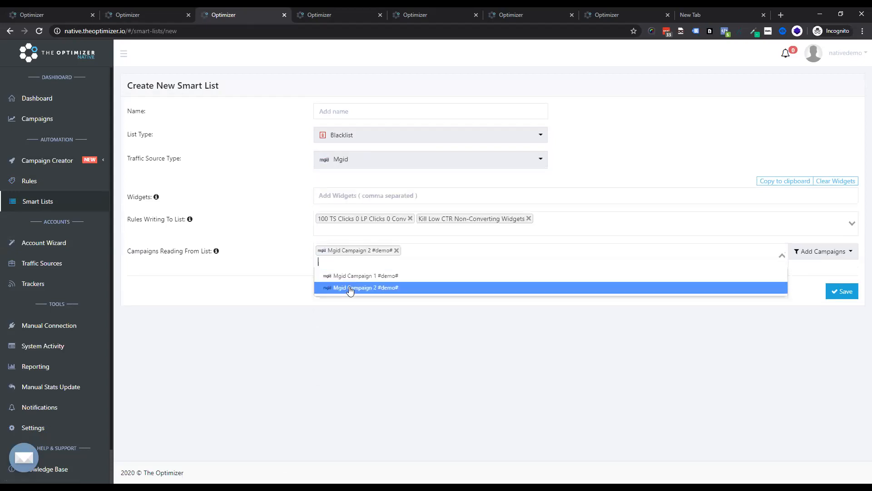
left_click(347, 276)
left_click(250, 253)
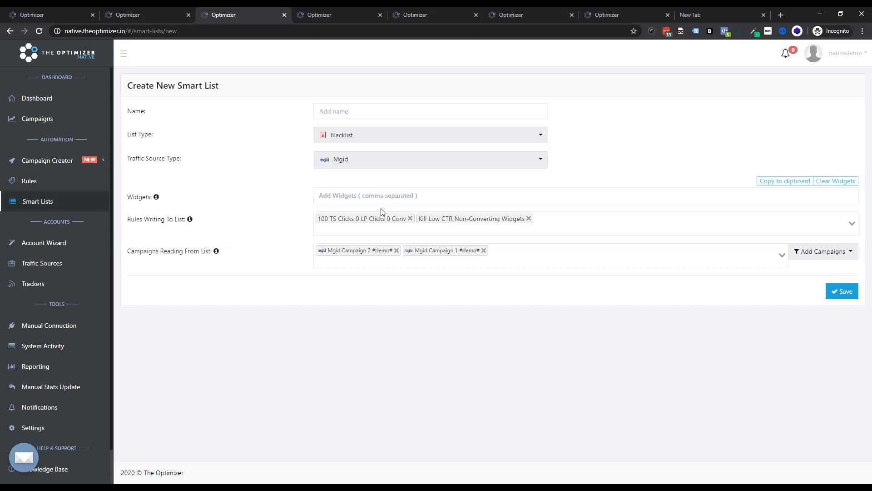
Step: Open the Campaign Creator and choose Yahoo Gemini with the Yahoo Gemini Demo account
left_click(44, 190)
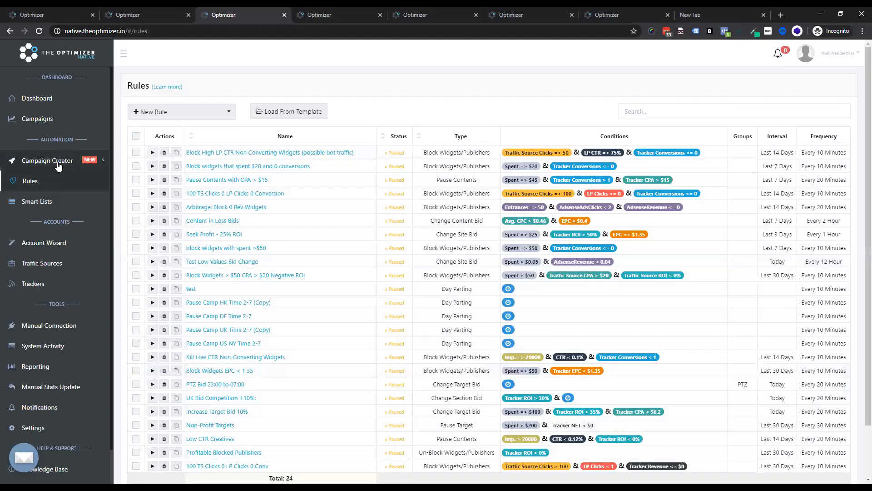
left_click(58, 165)
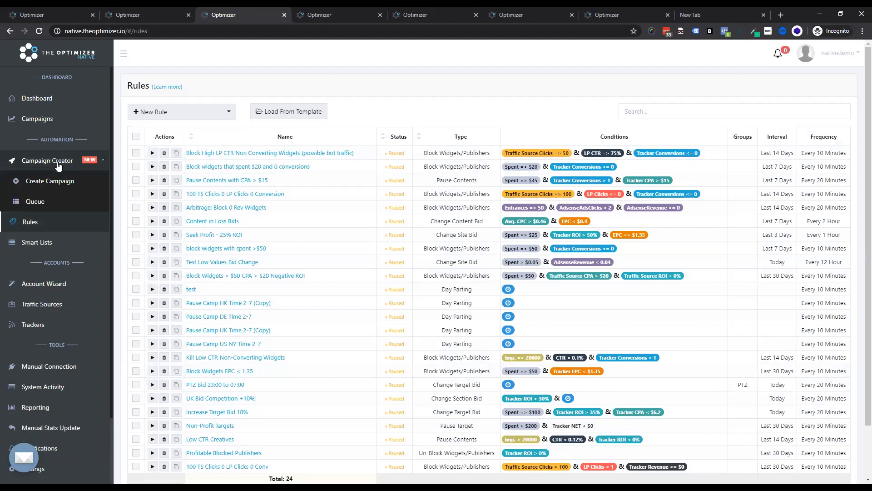
left_click(54, 181)
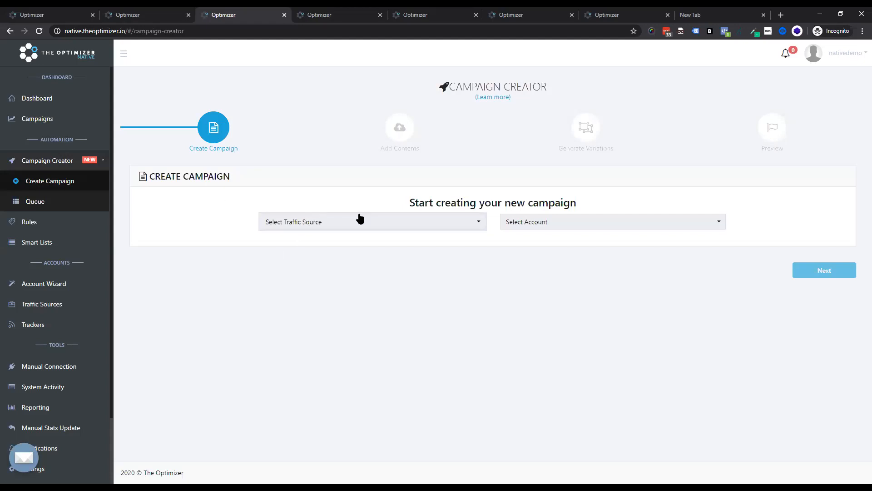
left_click(338, 221)
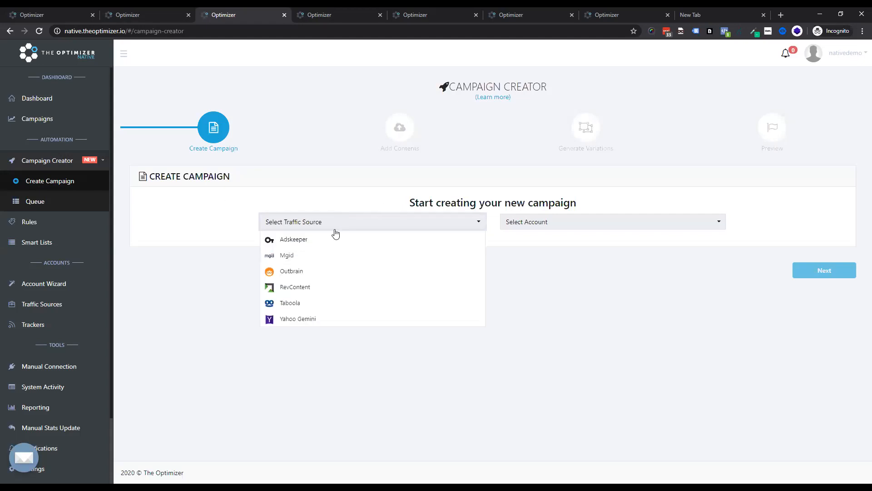
left_click(311, 320)
left_click(588, 223)
left_click(574, 245)
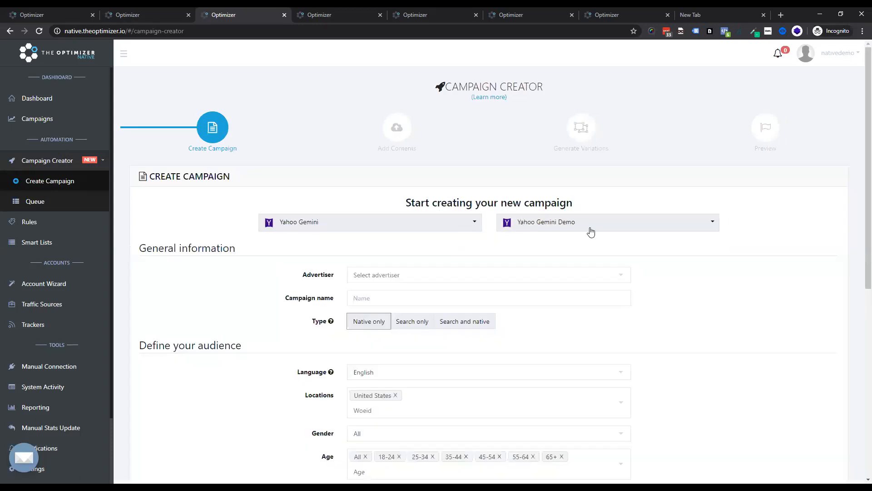
Step: Open the advertiser options for the Yahoo Gemini campaign
scroll(450, 254, "down", 1)
left_click(426, 235)
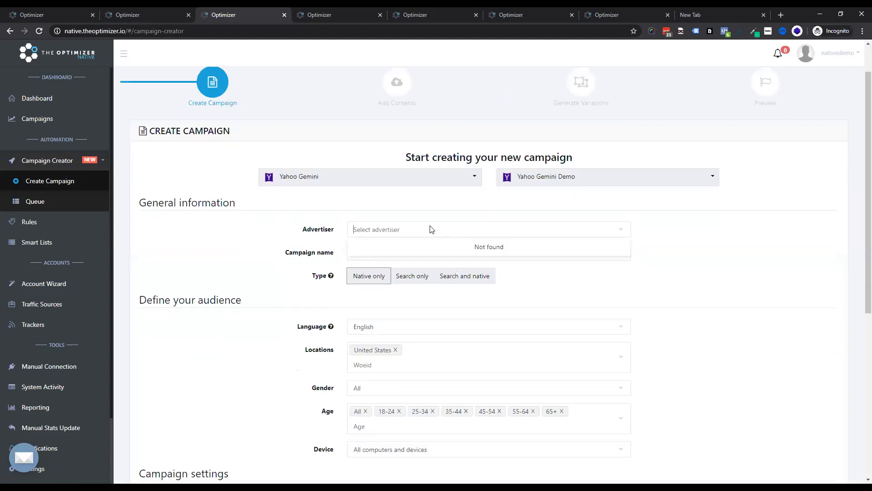
left_click(516, 228)
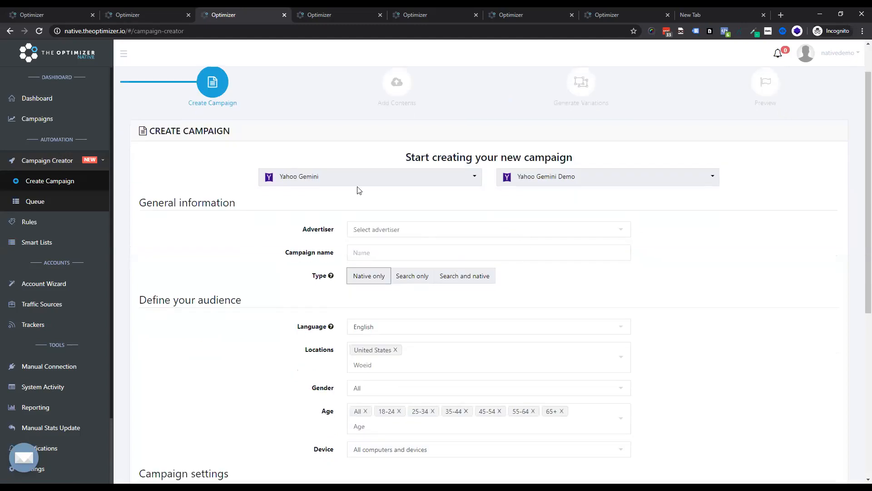
left_click(399, 229)
left_click(336, 217)
Step: Switch the traffic source to RevContent with the Revcontent Demo account
left_click(329, 182)
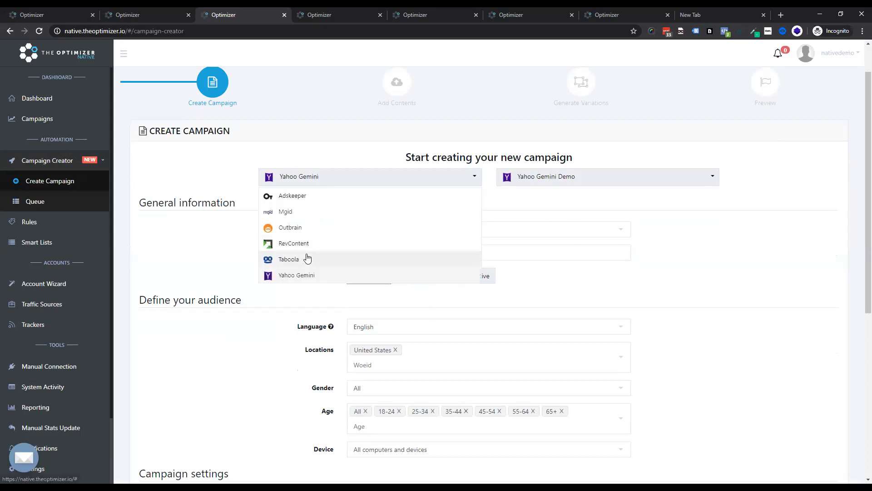
left_click(301, 244)
left_click(534, 176)
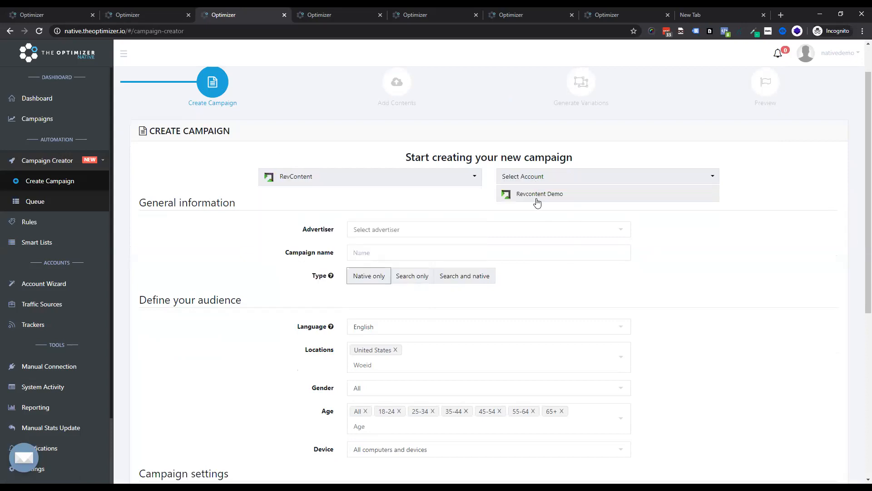
left_click(538, 195)
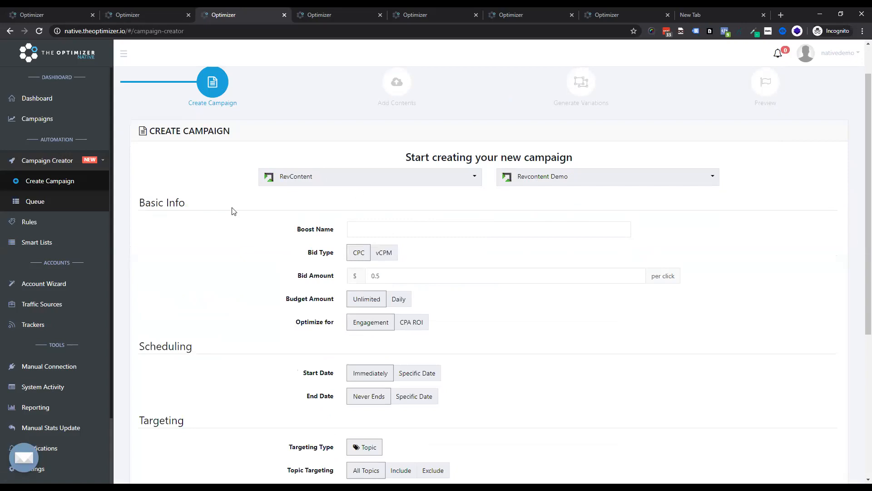
Step: Name the boost Demo Desk Camp and set the CPC bid amount to 0.33 $
left_click(357, 223)
type("Demo Desk Camp")
left_click_drag(389, 274, 377, 276)
type("33")
Step: Set a daily budget of 150 $ per day
scroll(387, 289, "down", 1)
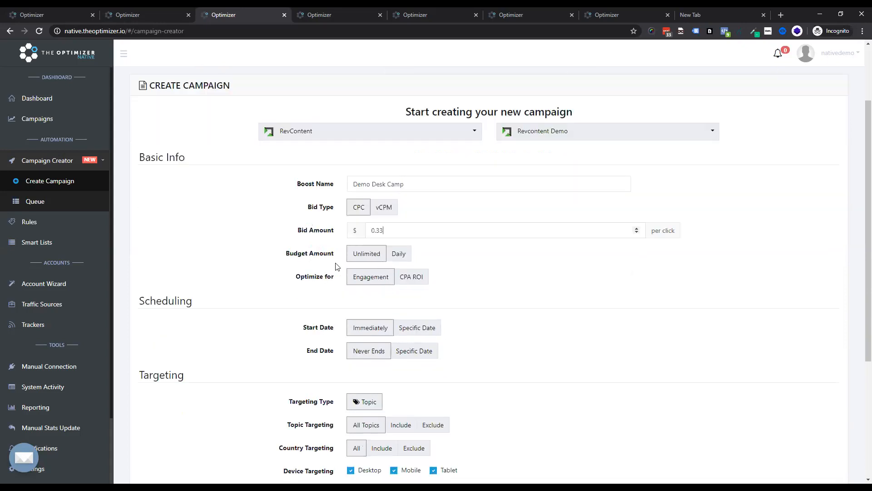
left_click(399, 254)
type("150")
scroll(364, 314, "up", 1)
scroll(399, 327, "down", 1)
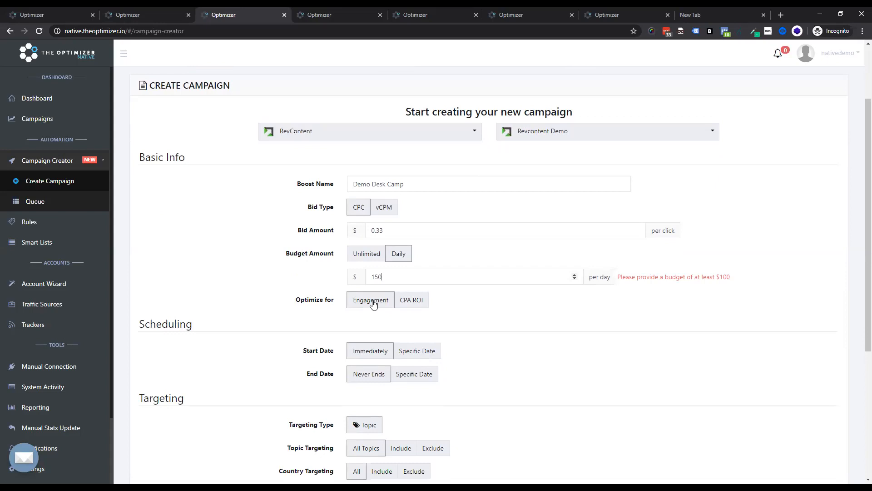
Step: Optimize the campaign for CPA ROI using the lead conversion pixel
left_click(413, 300)
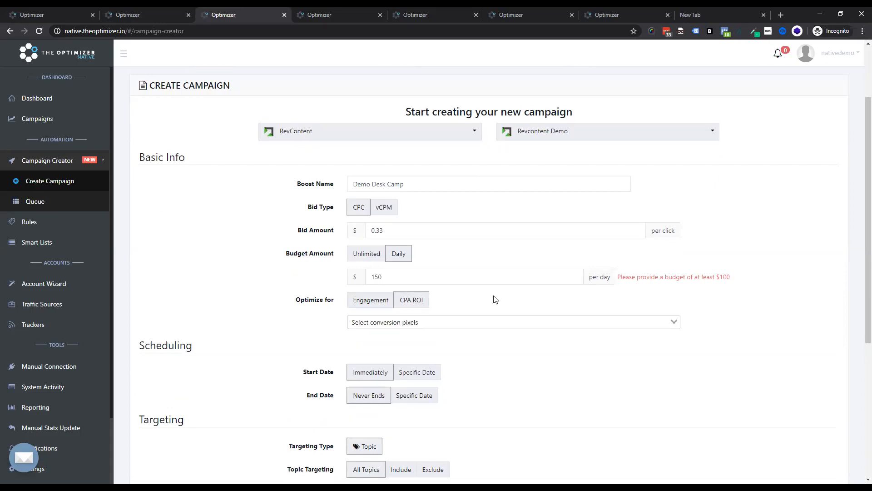
left_click(408, 321)
left_click(447, 338)
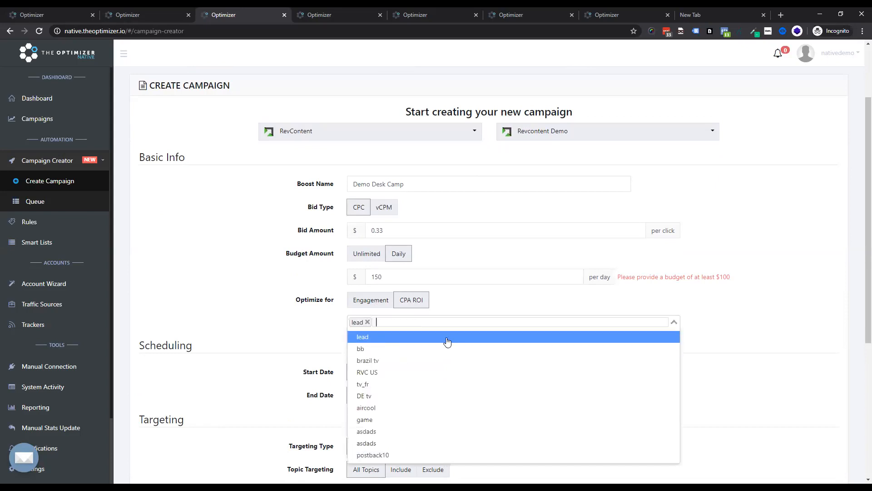
left_click(503, 309)
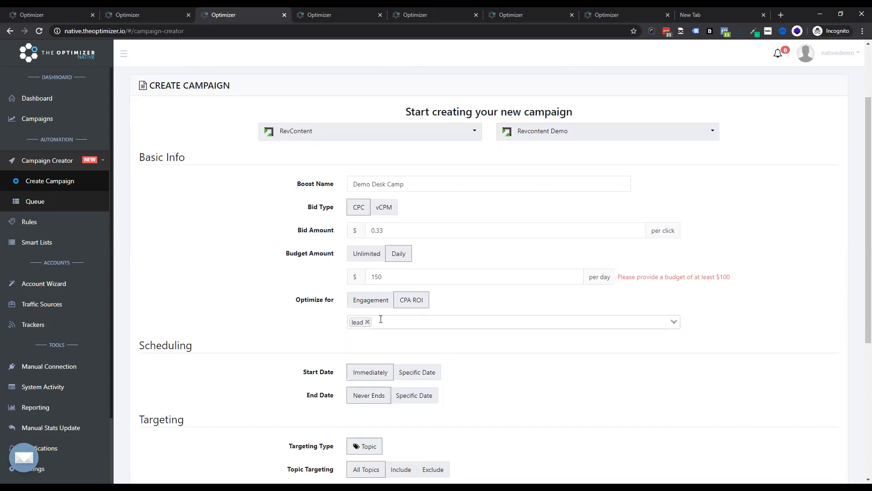
Step: Schedule the campaign to start on the specific date 2020-01-15 at 10:00
scroll(421, 298, "down", 2)
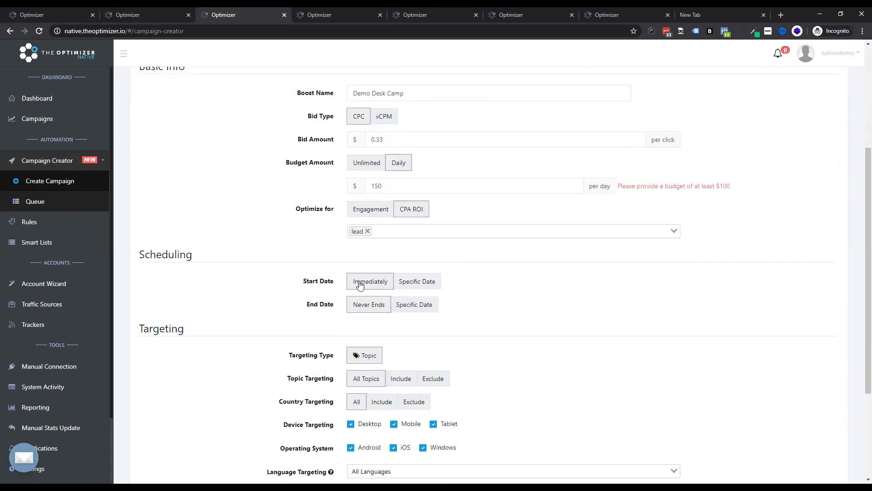
left_click(406, 286)
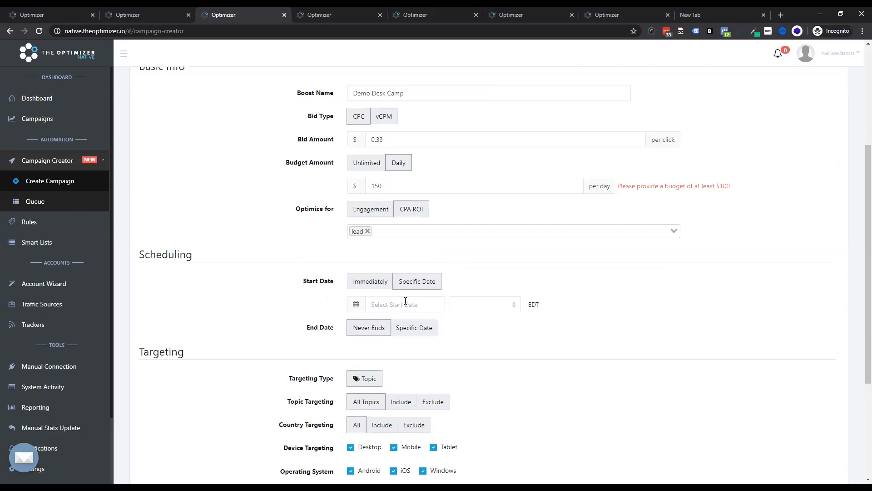
left_click(442, 306)
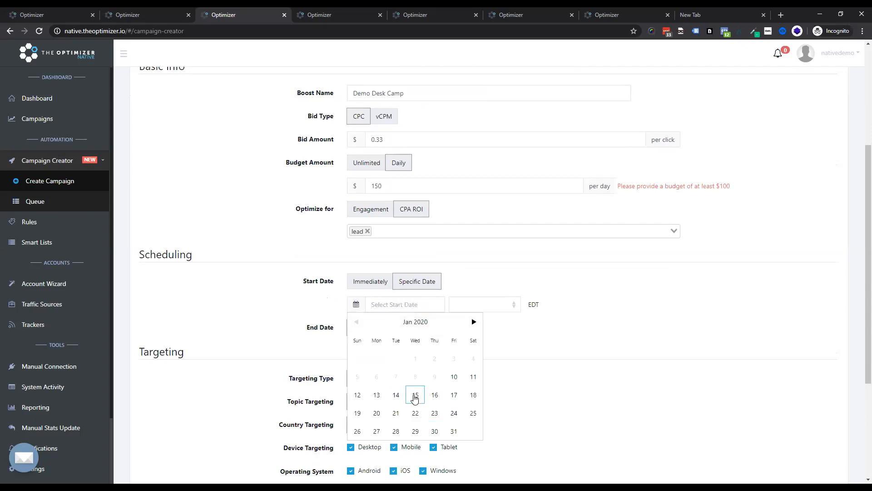
left_click(415, 395)
left_click(486, 305)
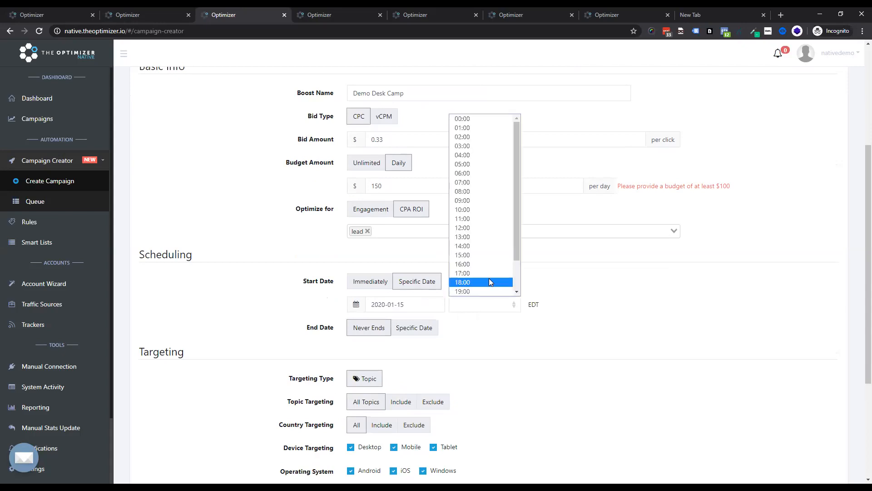
left_click(483, 210)
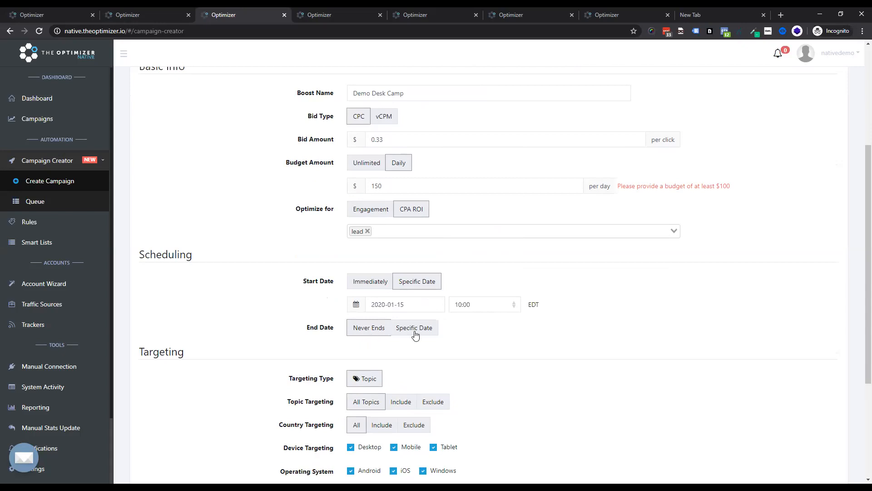
Step: Include only the topics Health_and_fitness, Lifestyle_and_culture and Editorial_news in topic targeting
scroll(409, 322, "down", 2)
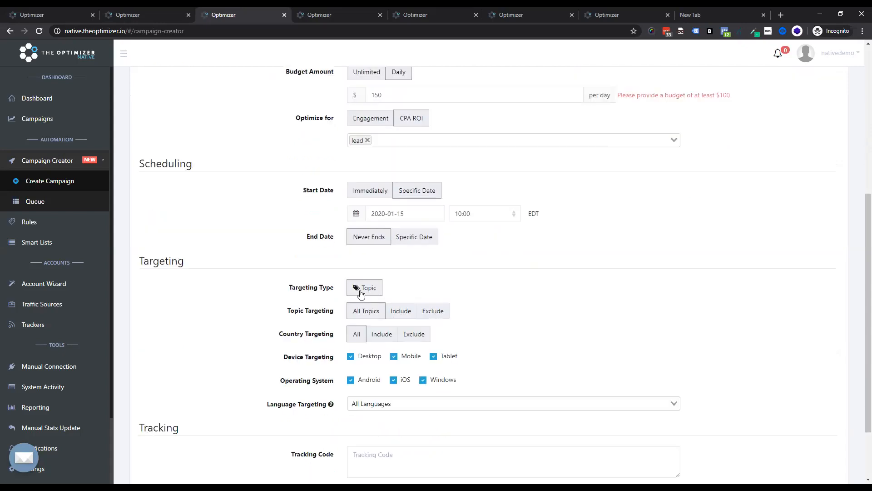
left_click(401, 310)
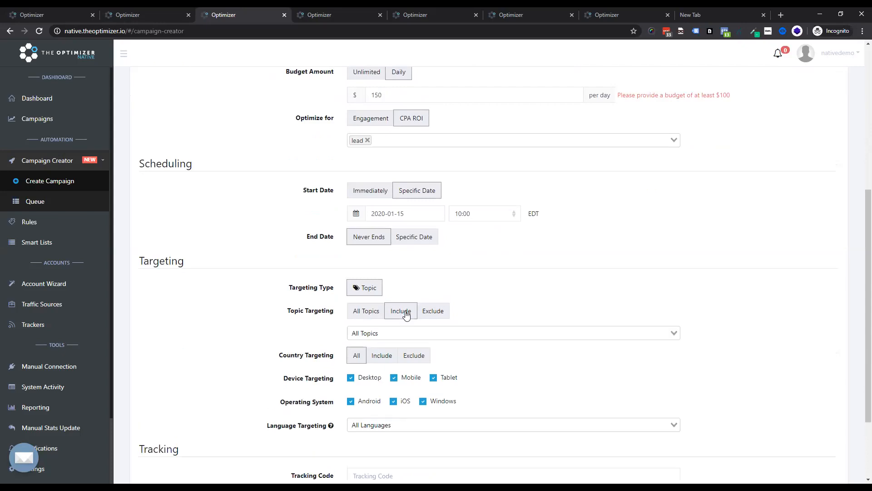
left_click(390, 333)
left_click(418, 385)
left_click(414, 395)
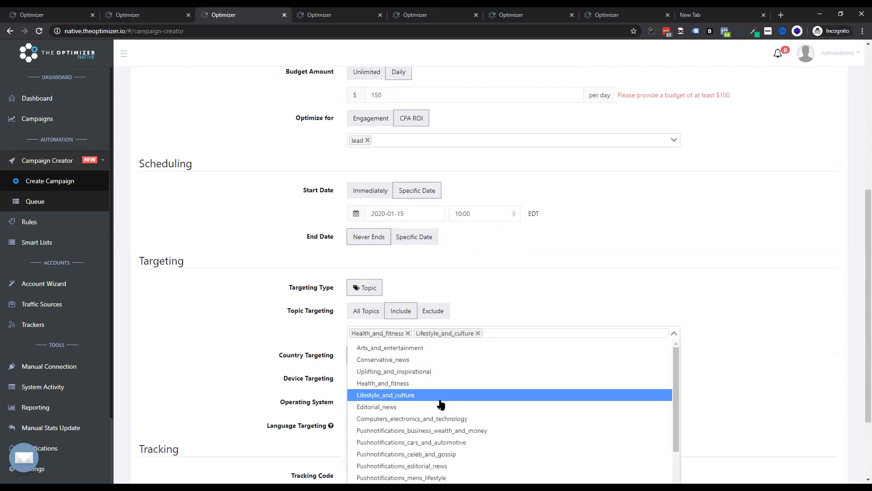
scroll(436, 400, "down", 1)
left_click(518, 362)
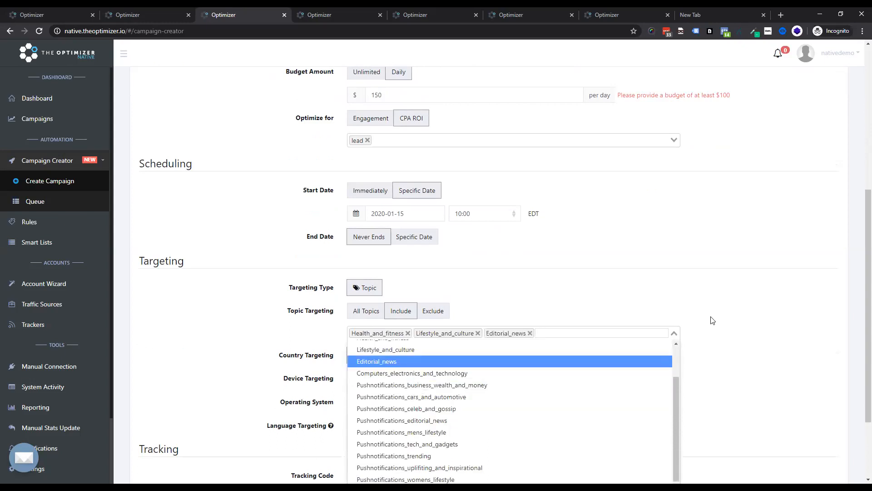
left_click(714, 342)
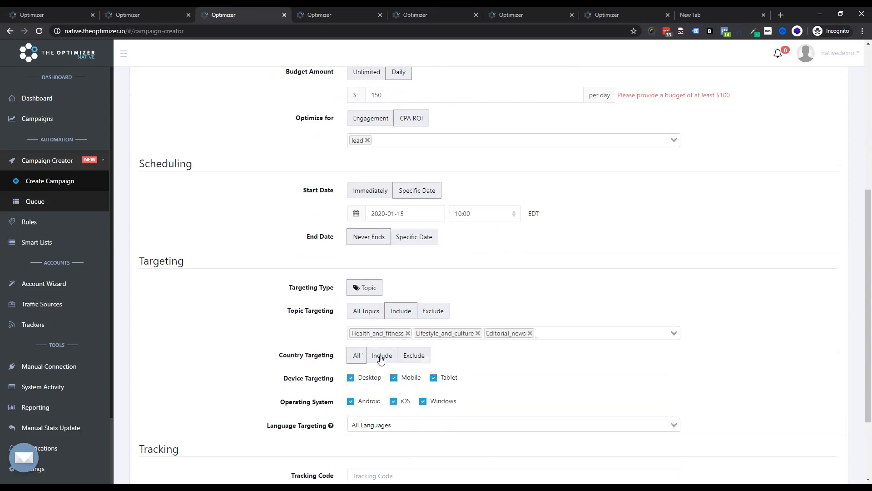
Step: Include only Germany in country targeting and limit device targeting to Desktop
left_click(381, 356)
left_click(410, 378)
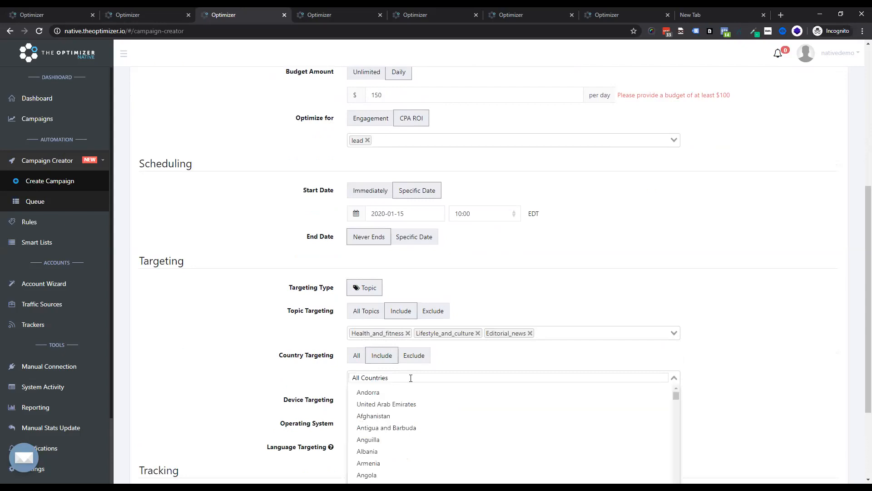
type("Ger")
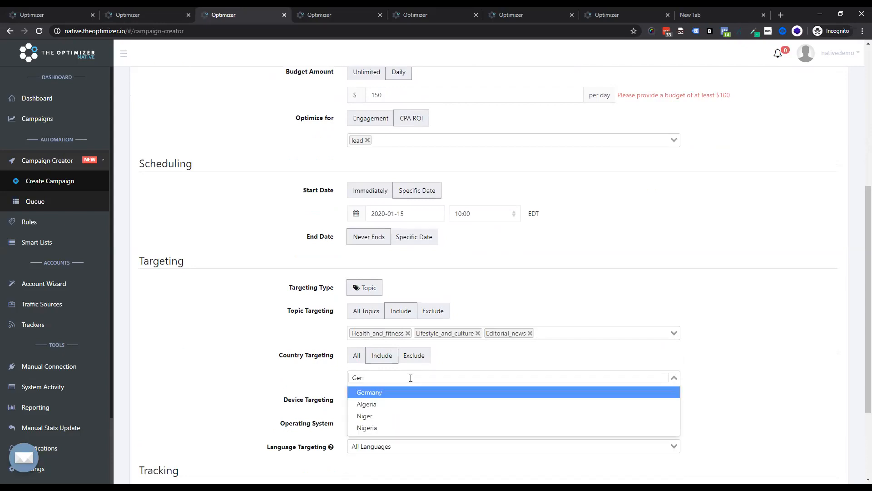
left_click(399, 392)
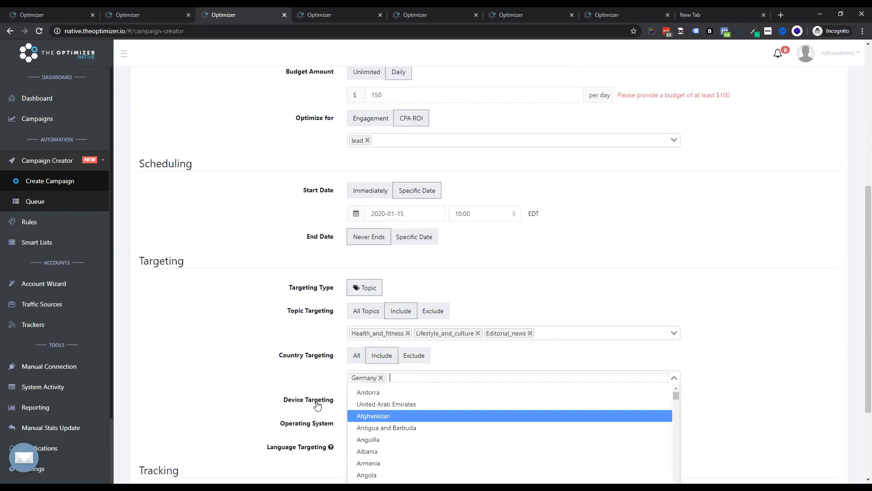
left_click(394, 399)
left_click(433, 399)
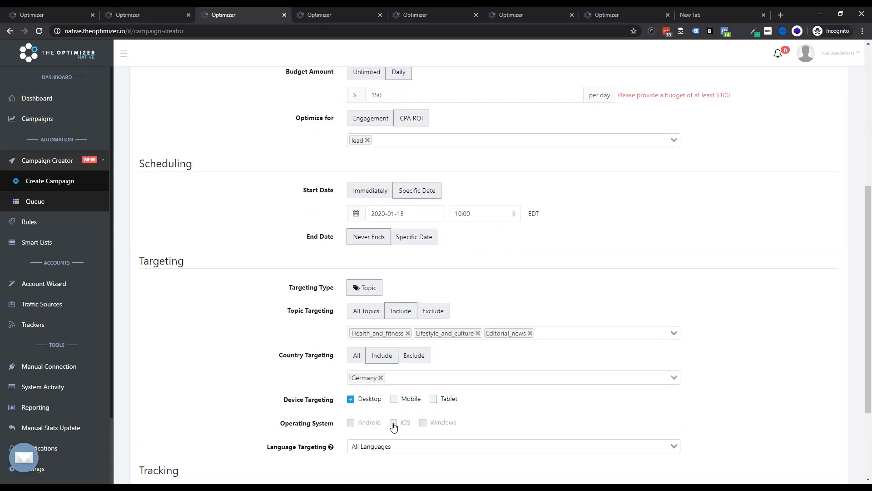
Step: Set language targeting to german
scroll(329, 404, "down", 2)
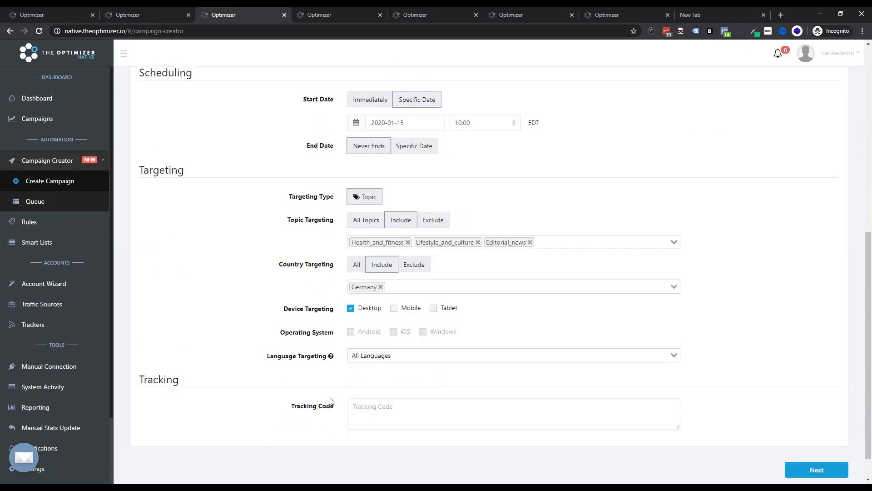
left_click(381, 356)
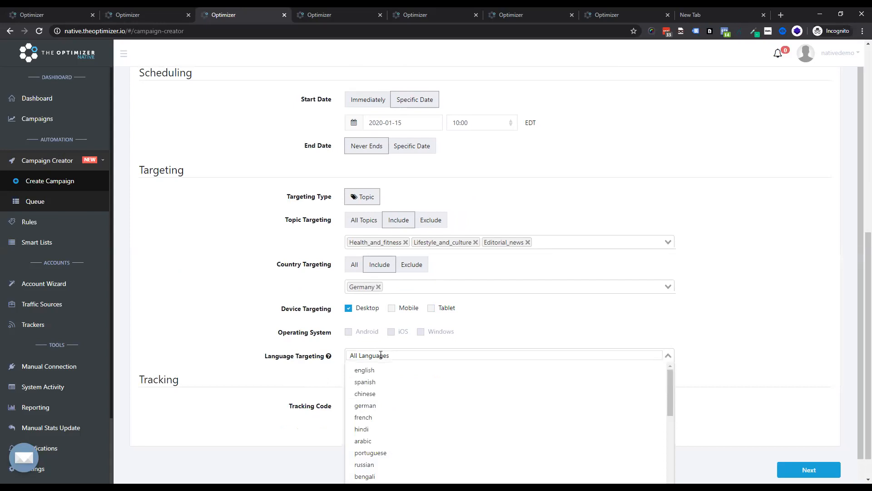
type("ger")
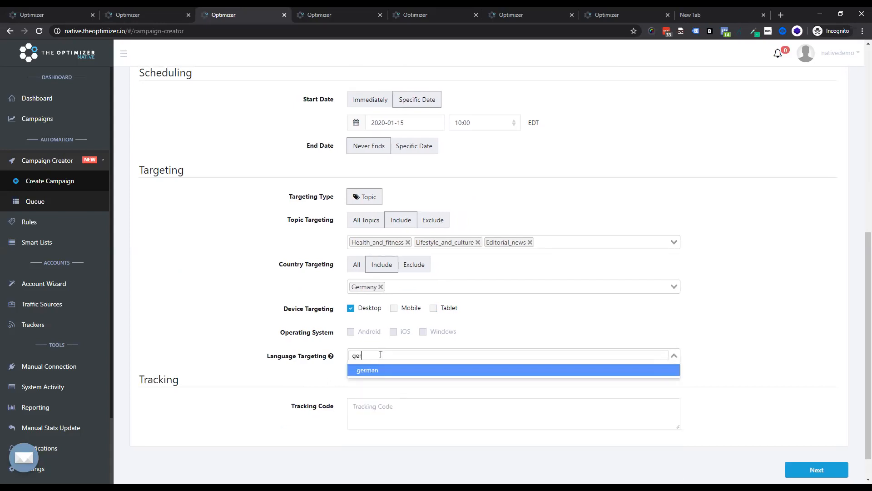
left_click(380, 369)
Step: Enter the tracking code widget={widgetid}&category={categoryid} and continue to the ad setup
left_click(282, 404)
left_click(386, 411)
type("widget=")
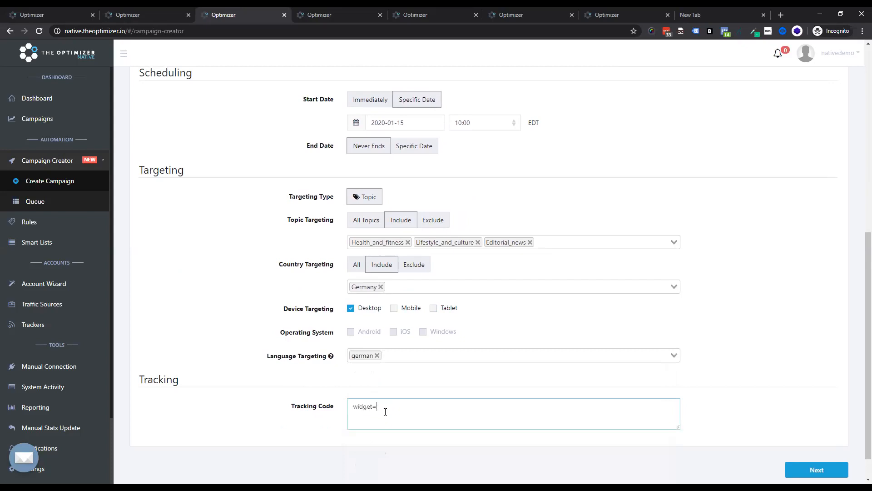
type("{widgetid}&category={ga")
key("BackSpace")
key("BackSpace")
type("categoryid}")
left_click(817, 472)
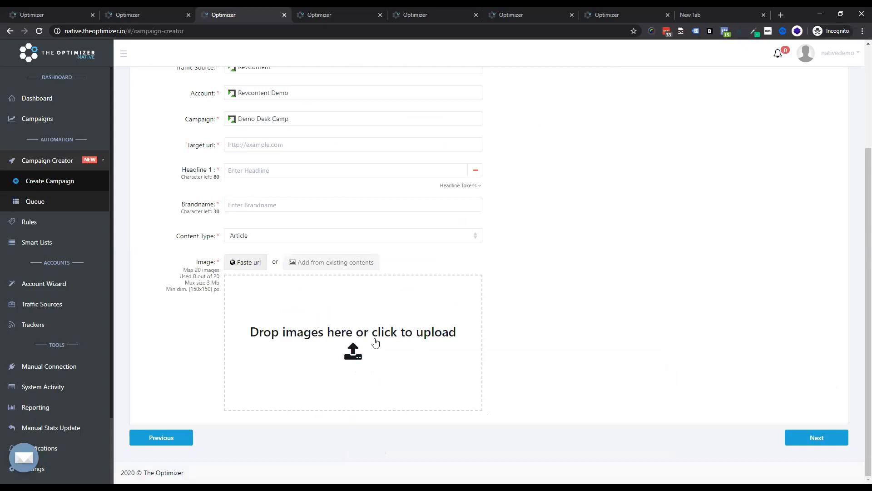
left_click(283, 148)
type("https://camp.th")
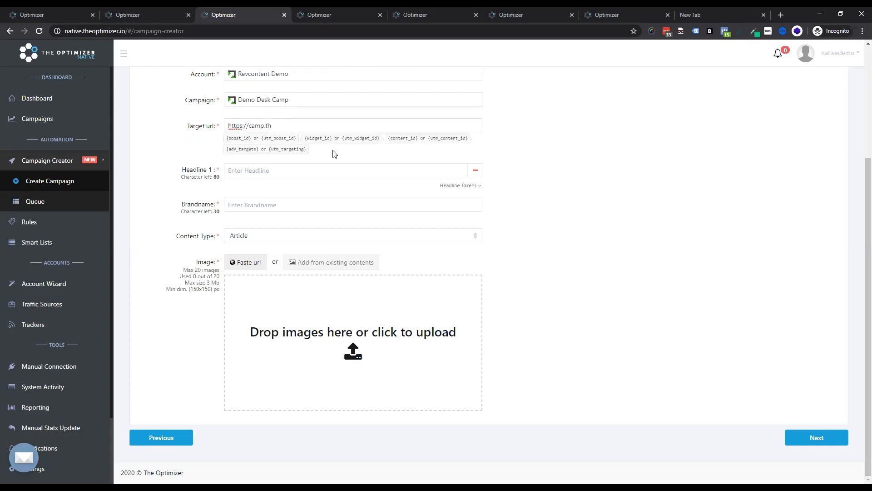
type("oeptopmitni")
key("BackSpace")
type("timizer.io/camp/a")
type("utm_souorce-")
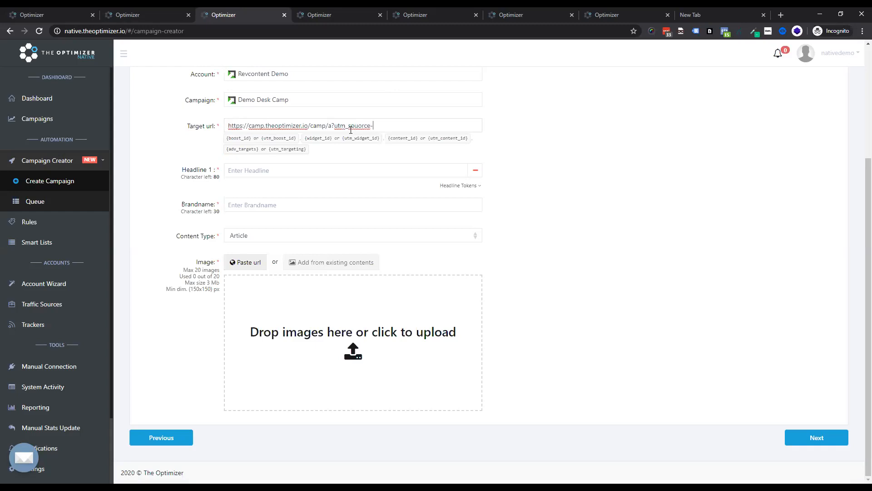
type("=revconte")
Step: Complete the target URL by setting utm_souorce to the {widget_id} token
key("BackSpace")
key("BackSpace")
key("BackSpace")
key("BackSpace")
key("BackSpace")
key("BackSpace")
left_click_drag(334, 139, 304, 139)
key("ctrl+c")
left_click(384, 134)
key("ctrl+v")
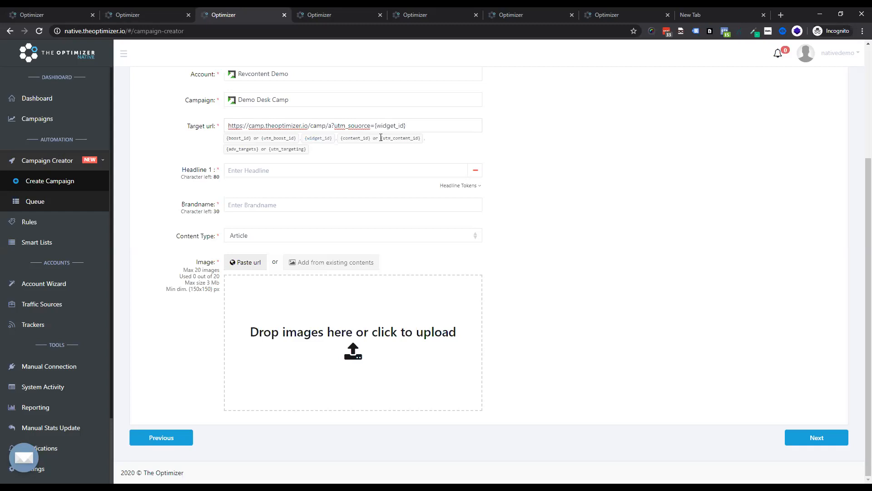
Step: Enter Demo Headline 1 as the first headline
left_click(252, 170)
type("Demo Headline 1")
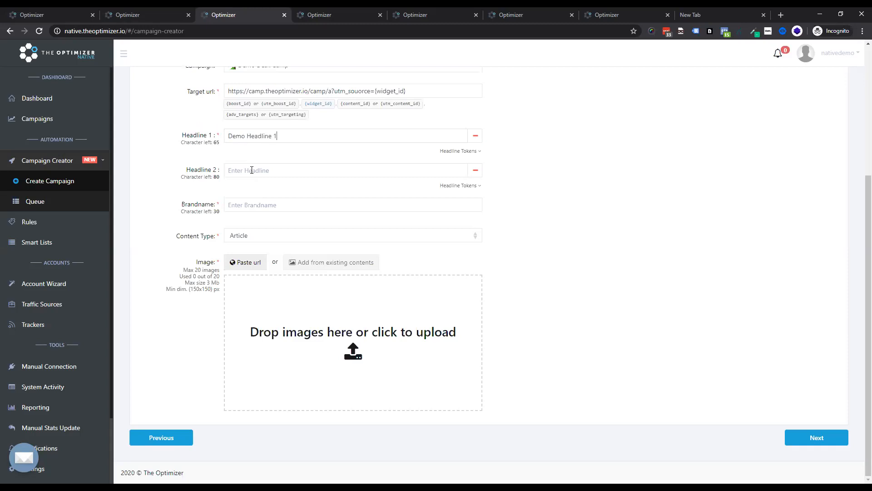
Step: Add the second and third headlines Demo Headline 2 and Demo Headline 3
key("ctrl+a")
key("ctrl+c")
left_click(251, 170)
key("ctrl+v")
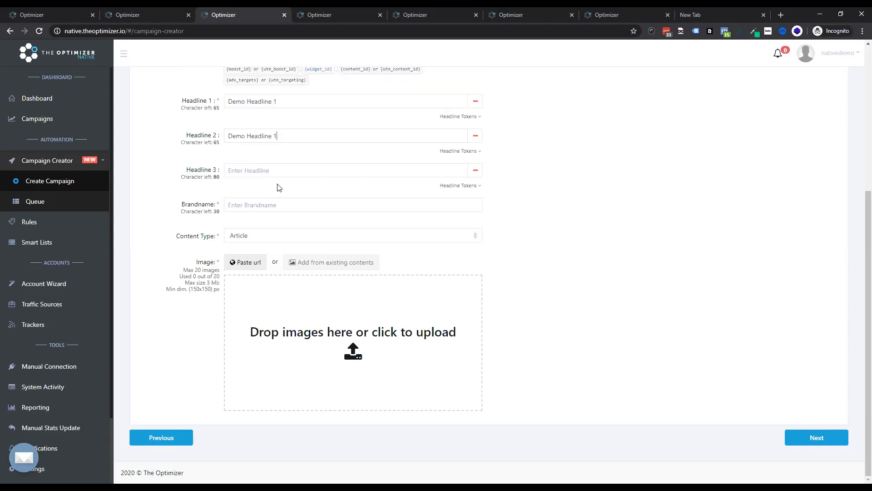
key("BackSpace")
type("2")
left_click(284, 169)
key("ctrl+v")
key("BackSpace")
type("3")
Step: Enter TheOptimizer as the brand name
left_click(265, 236)
left_click(271, 207)
type("TheOptimizer")
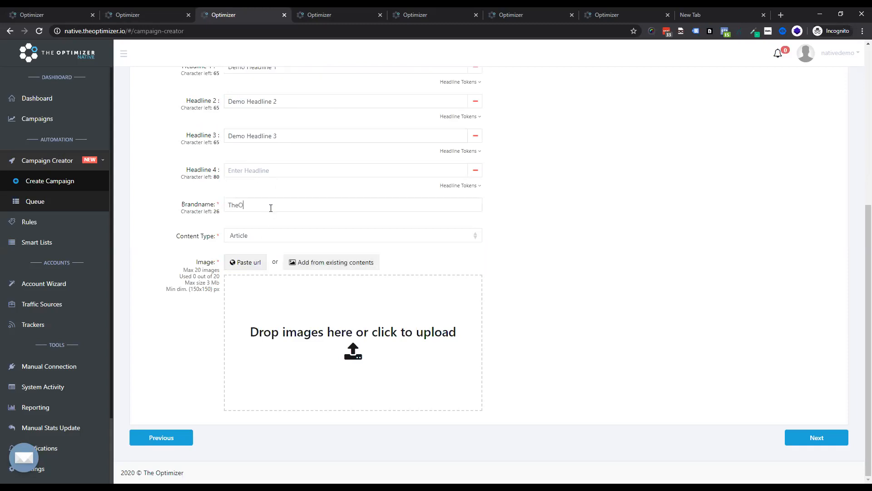
Step: Upload the five images from the Pictures folder 0 lifeinsurance as ad creatives
left_click(407, 372)
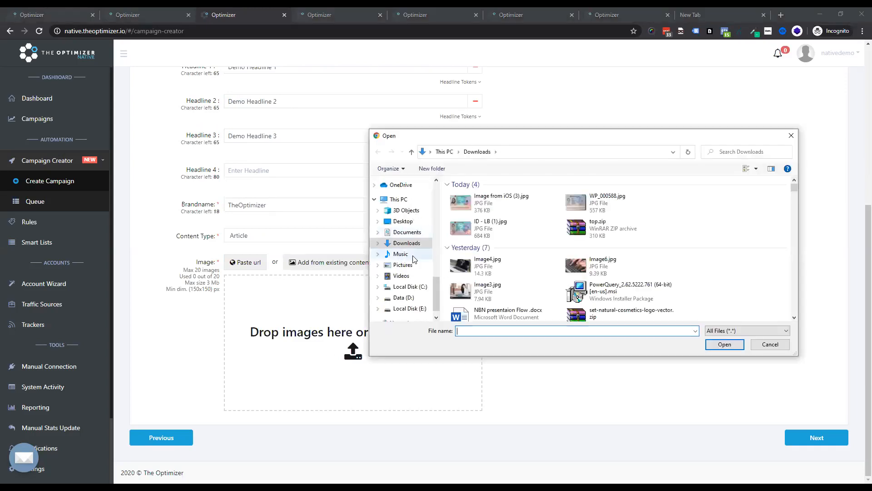
left_click(403, 265)
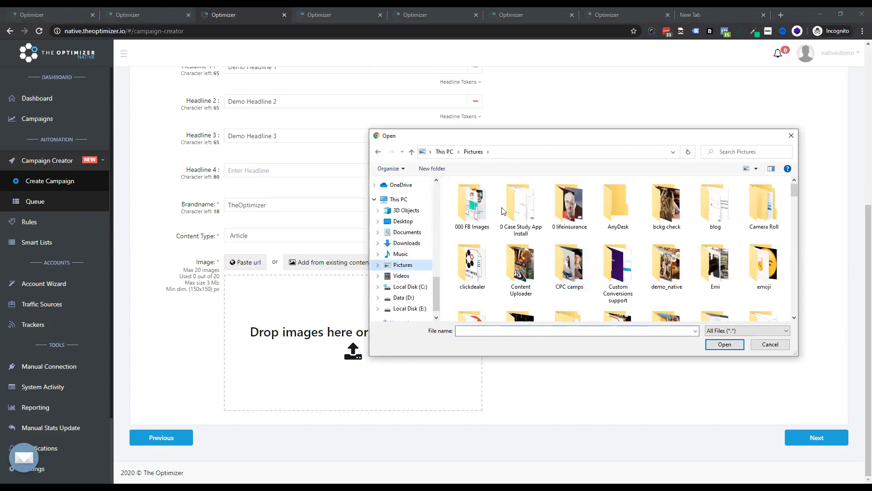
double_click(564, 215)
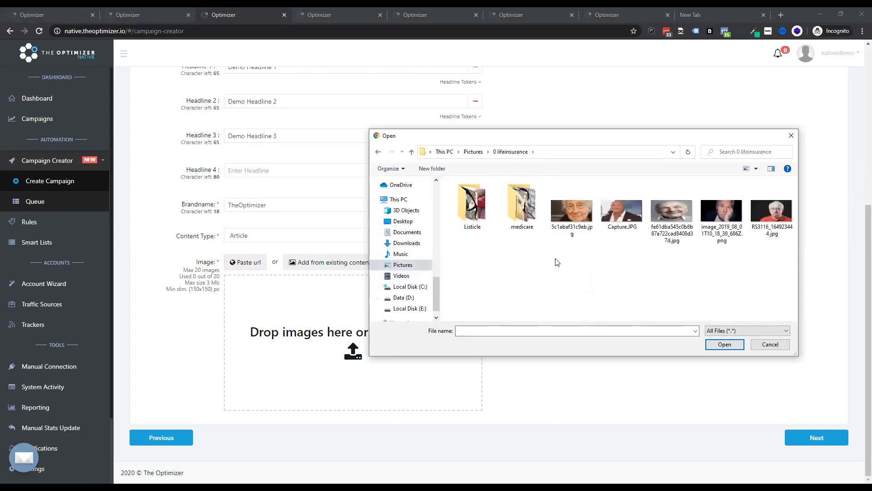
left_click_drag(578, 262, 796, 197)
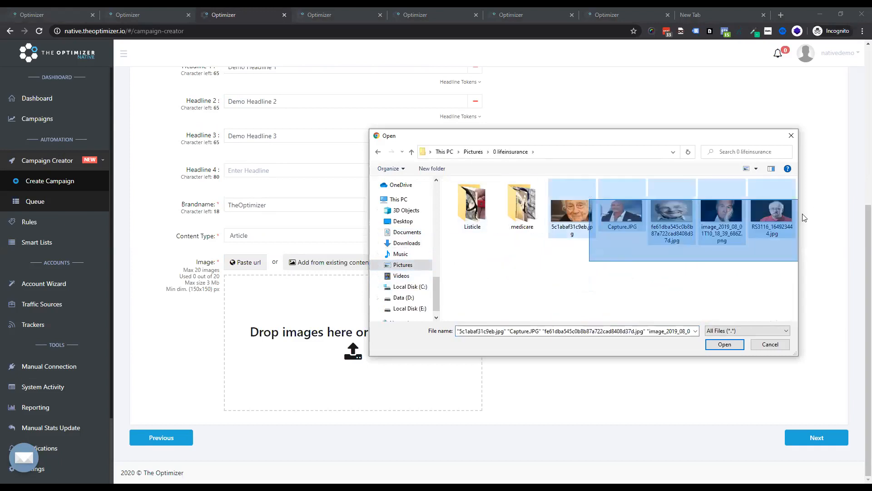
left_click(724, 344)
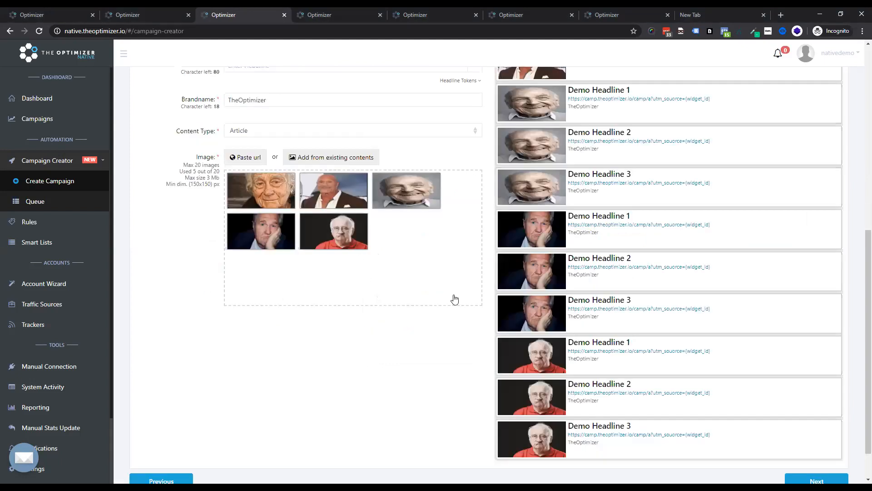
scroll(589, 289, "up", 5)
scroll(477, 249, "down", 3)
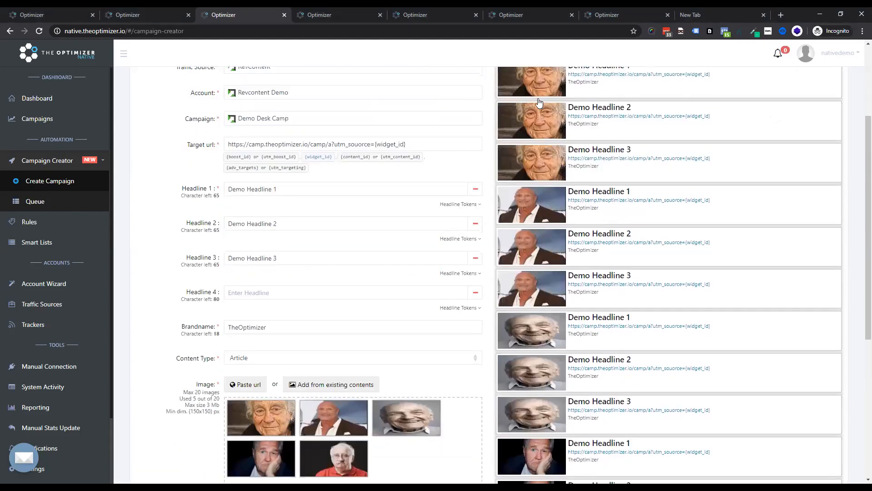
scroll(454, 268, "down", 4)
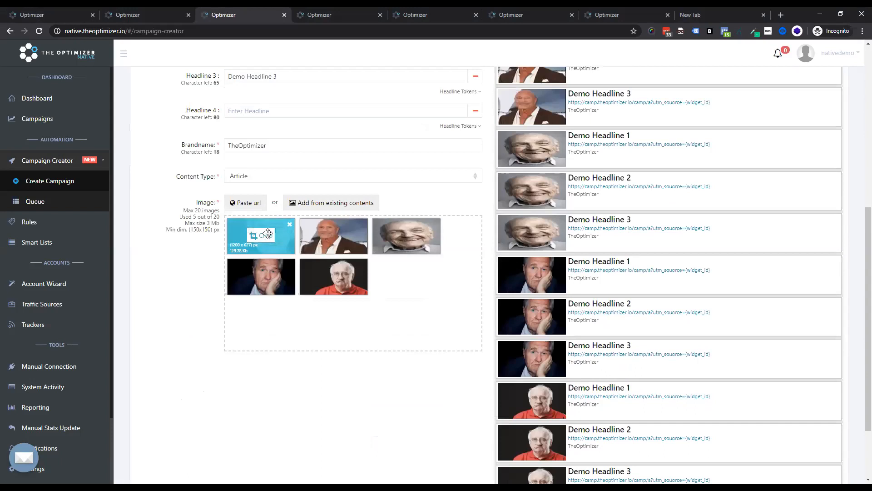
Step: Adjust the crop of the first uploaded image, the smiling old man, to fill the frame and save it
left_click(268, 233)
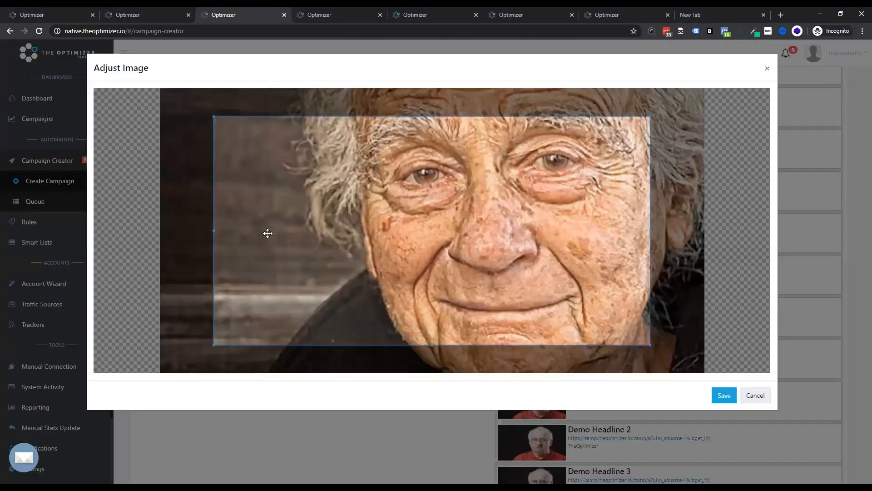
left_click_drag(259, 241, 287, 168)
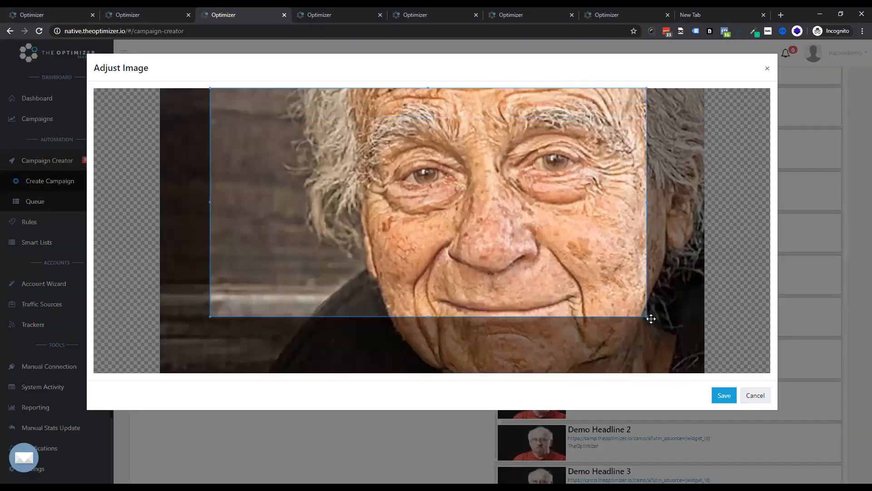
left_click_drag(651, 318, 647, 405)
left_click_drag(560, 306, 594, 258)
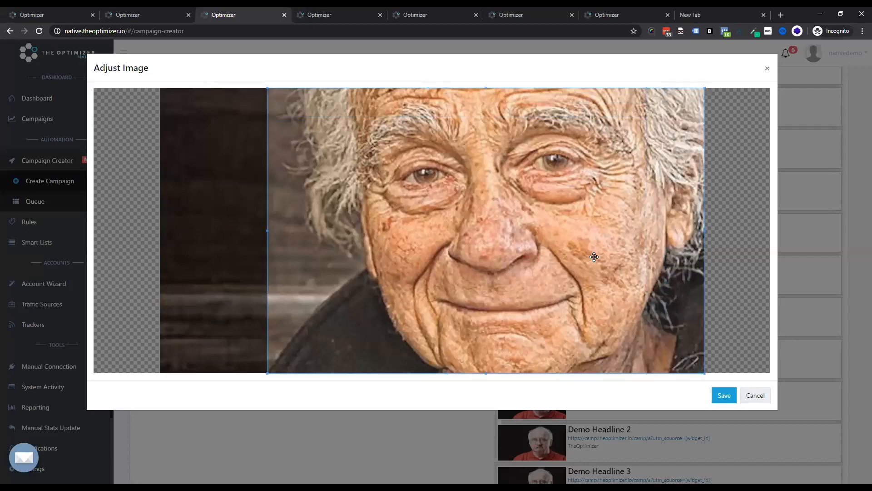
left_click(724, 395)
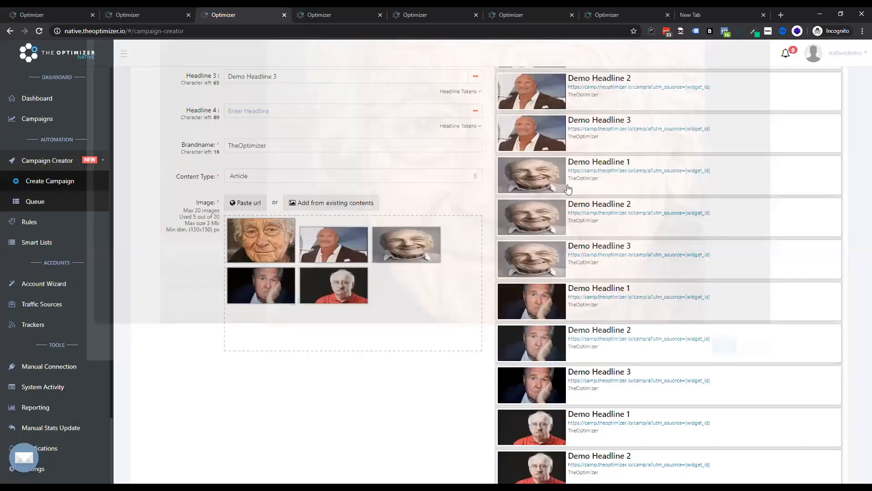
Step: Recrop the second image, the bald man in a suit, to cover the full height and save it
scroll(559, 195, "up", 7)
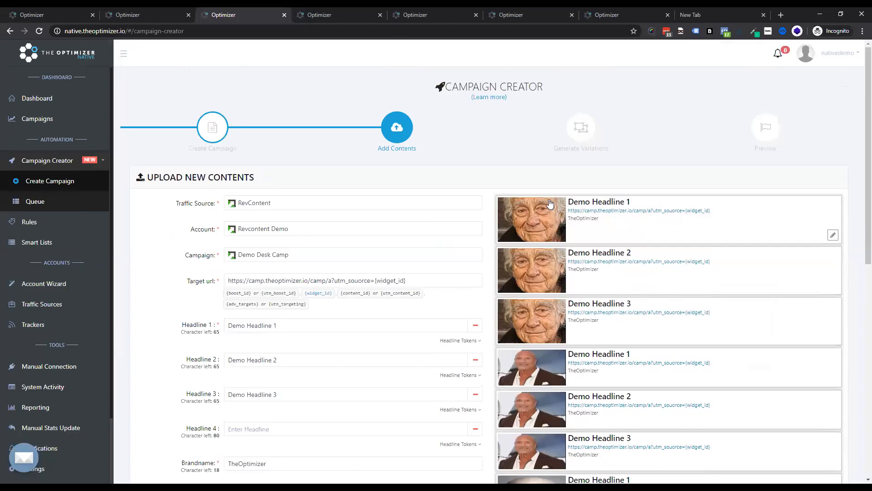
scroll(550, 203, "down", 3)
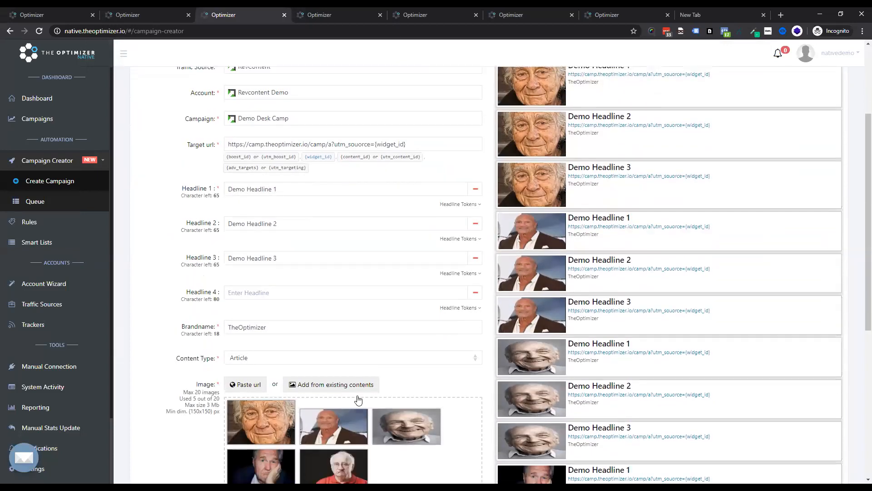
left_click(336, 425)
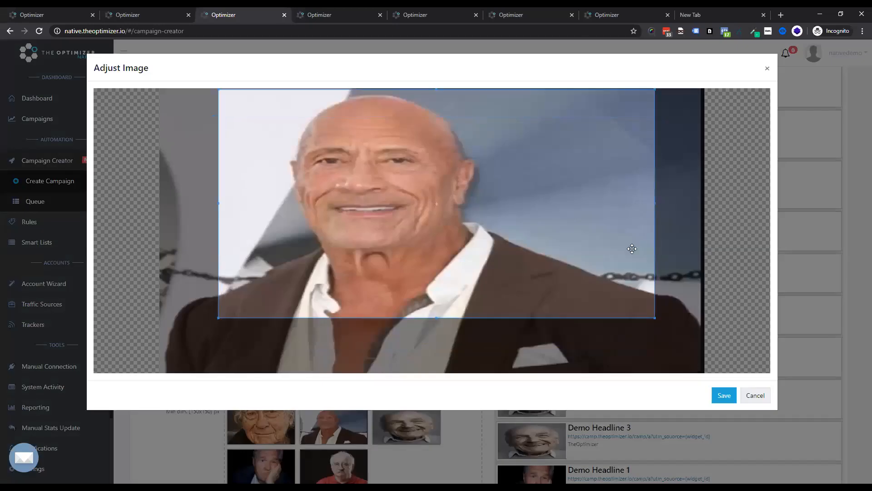
left_click_drag(658, 321, 673, 450)
left_click_drag(655, 317, 640, 394)
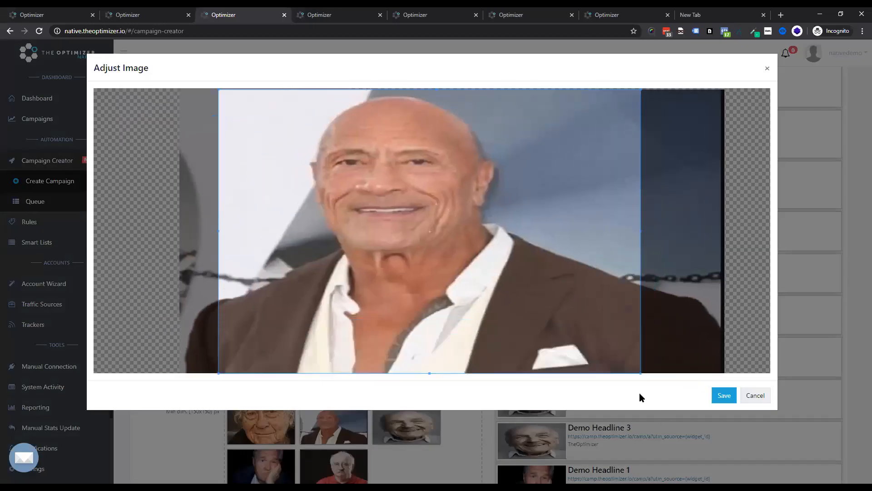
left_click(721, 395)
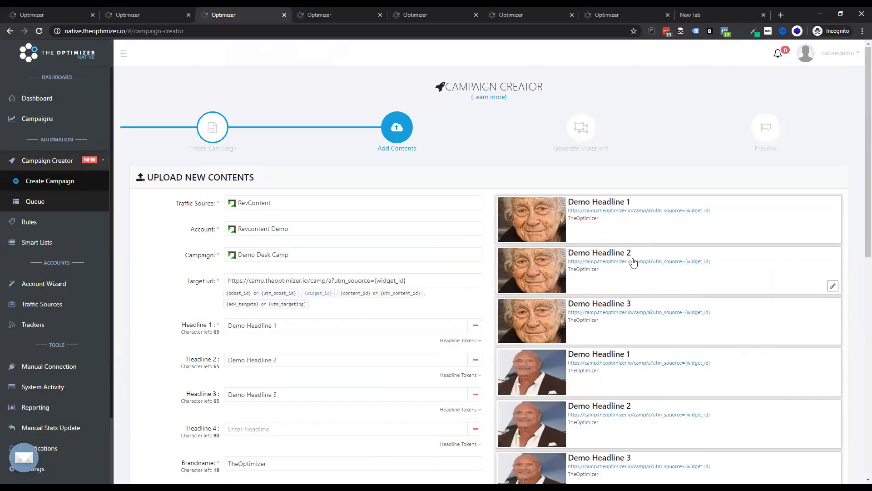
Step: Continue from the uploaded contents to the Generate Variations step
scroll(646, 268, "down", 5)
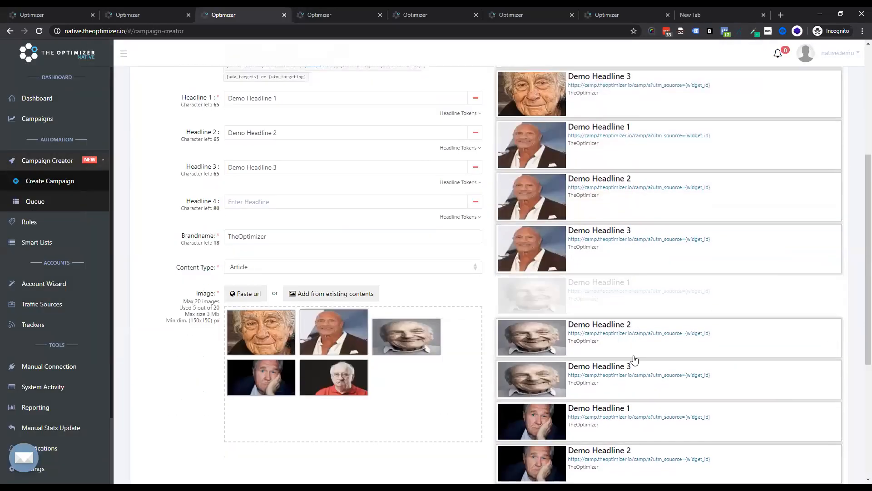
scroll(568, 355, "down", 5)
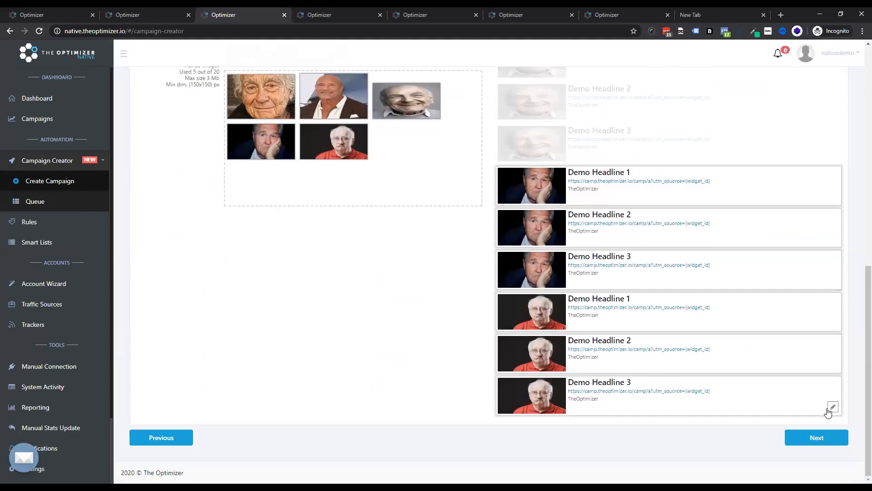
left_click(813, 440)
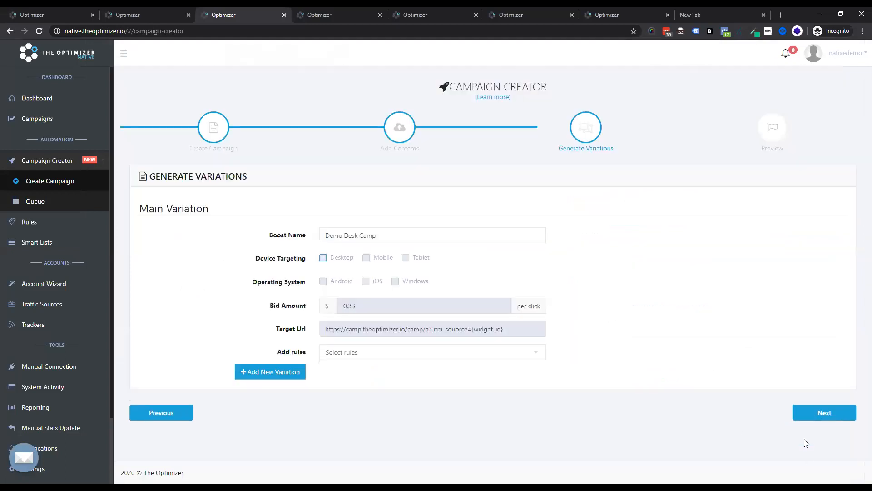
Step: Add the rules 100 TS Clicks 0 LP Clicks 0 Conv and Low CTR Creatives to the main variation
left_click(369, 357)
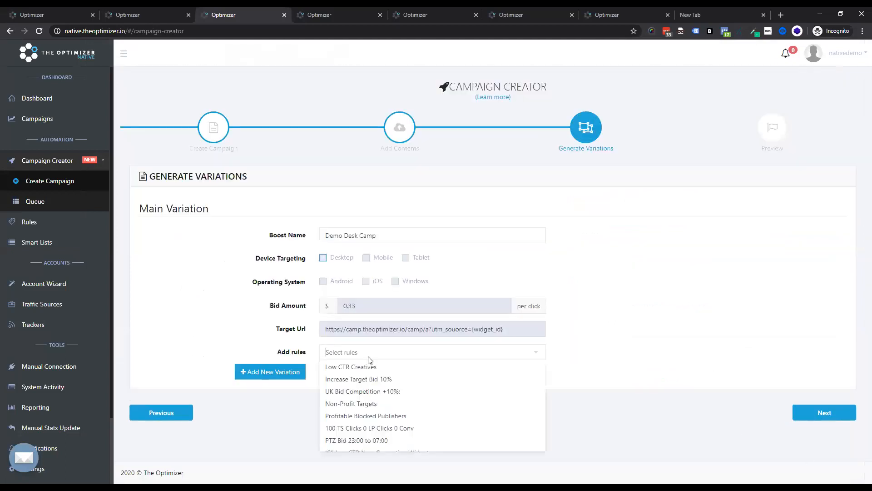
left_click(380, 429)
left_click(387, 384)
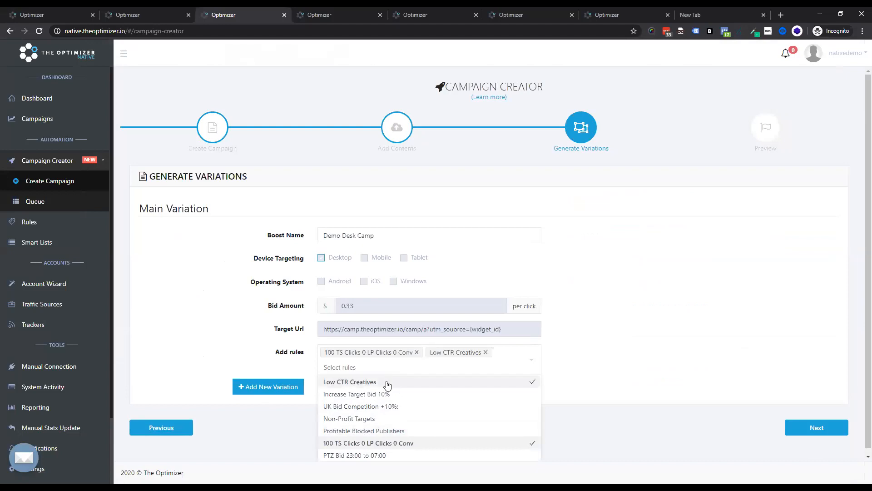
left_click(234, 323)
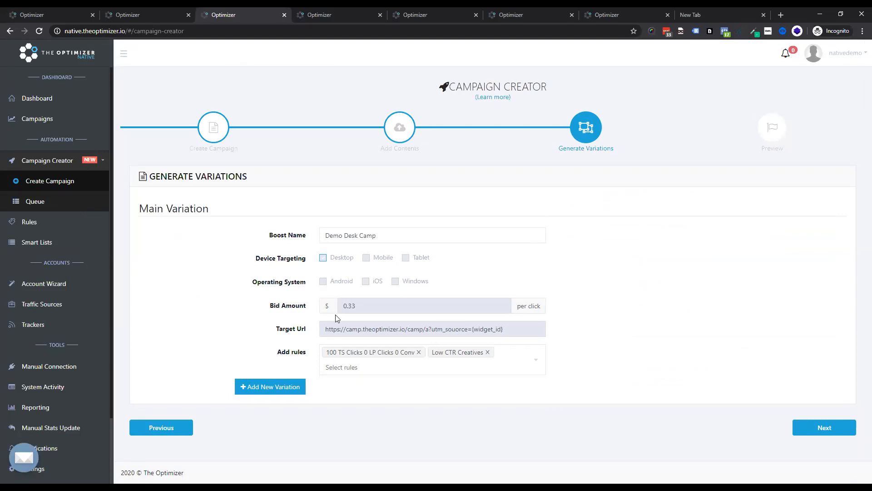
Step: Add a second variation and rename its boost to Demo Mob Camp
left_click(269, 386)
scroll(338, 378, "down", 3)
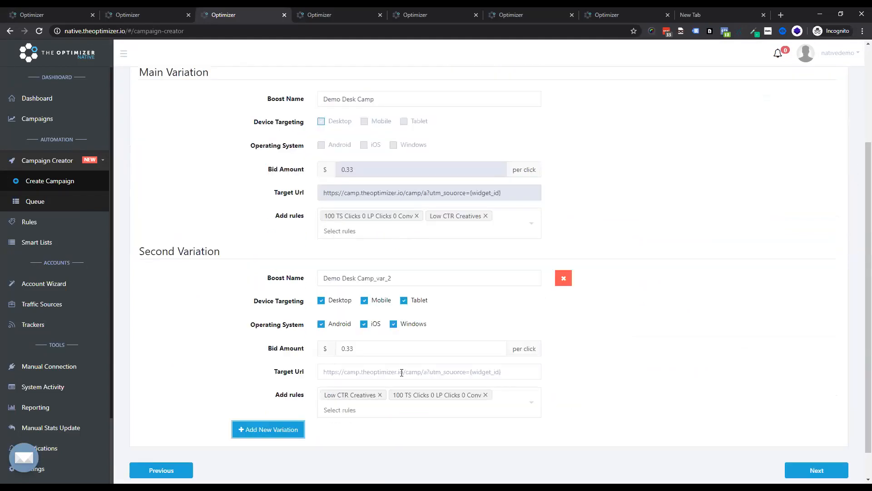
left_click_drag(342, 279, 358, 278)
key("BackSpace")
type("Mob")
left_click_drag(374, 276, 430, 275)
key("BackSpace")
Step: Restrict the second variation's targeting to Mobile devices on Android and iOS only
left_click(323, 300)
left_click(418, 301)
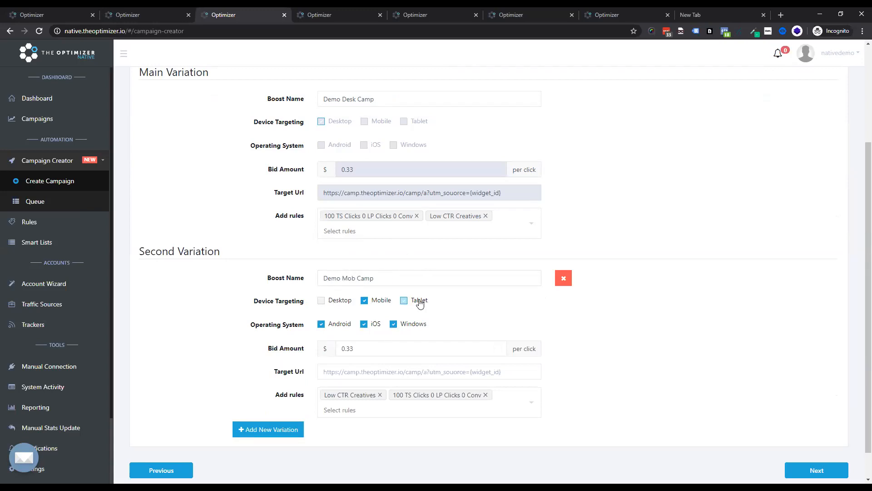
left_click(394, 324)
Step: Set the second variation's bid amount to 0.45
left_click_drag(350, 349, 368, 350)
key("BackSpace")
key("BackSpace")
type("45")
Step: Add the rules Increase Target Bid 10% and Pause Camp UK Time 2-7 (Copy) to the second variation and continue to the preview
left_click(373, 375)
left_click(364, 407)
left_click(377, 438)
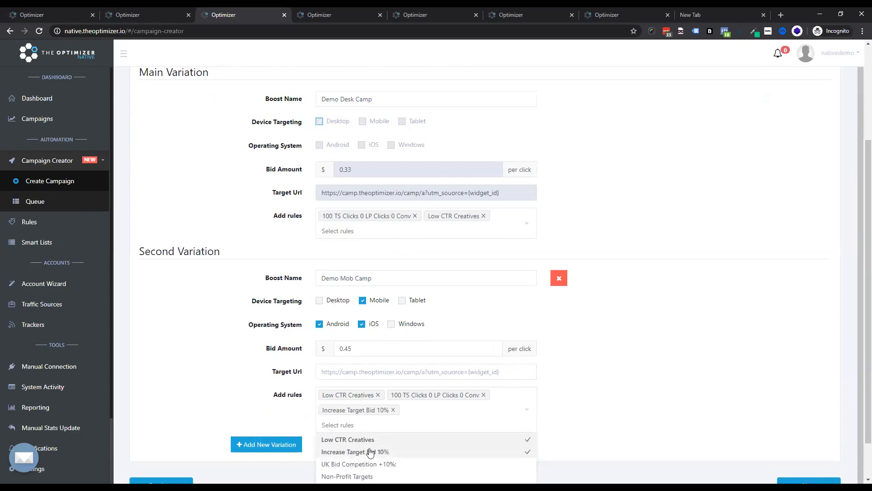
scroll(370, 452, "down", 5)
left_click(377, 434)
left_click(316, 362)
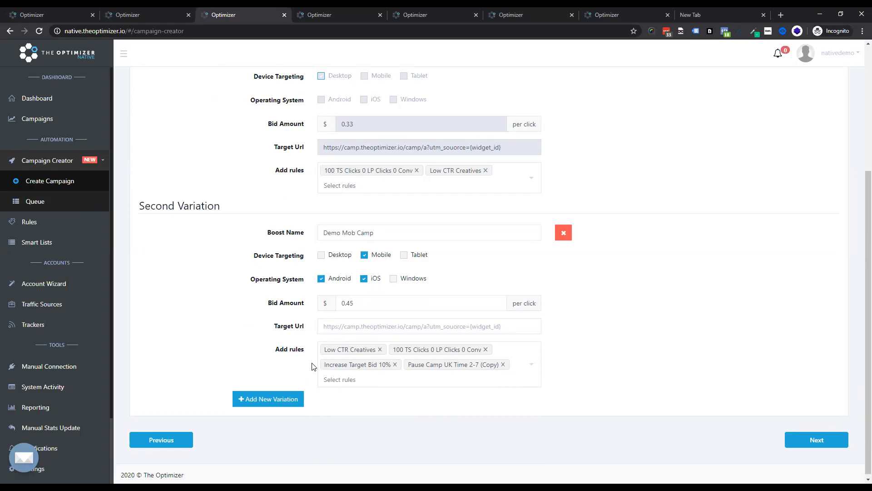
left_click(788, 439)
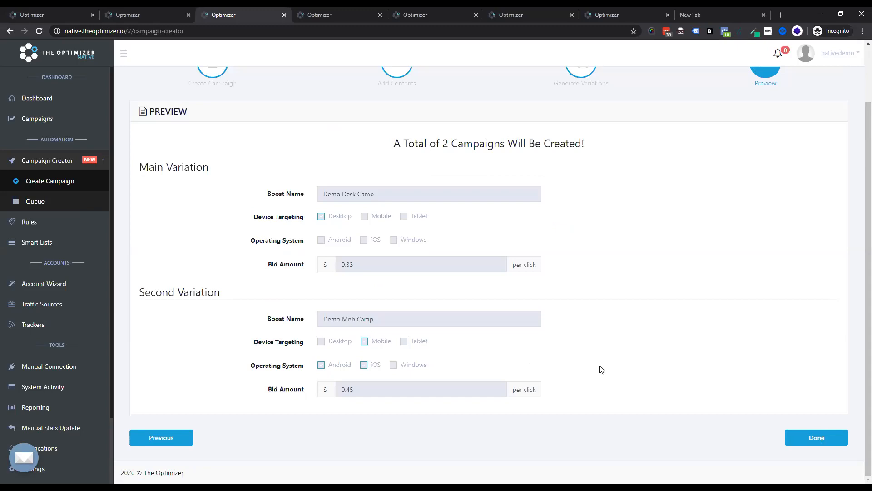
Step: Open the Campaign Creator Queue and inspect the details and status of the Demo Camp Mobile entries
left_click(55, 201)
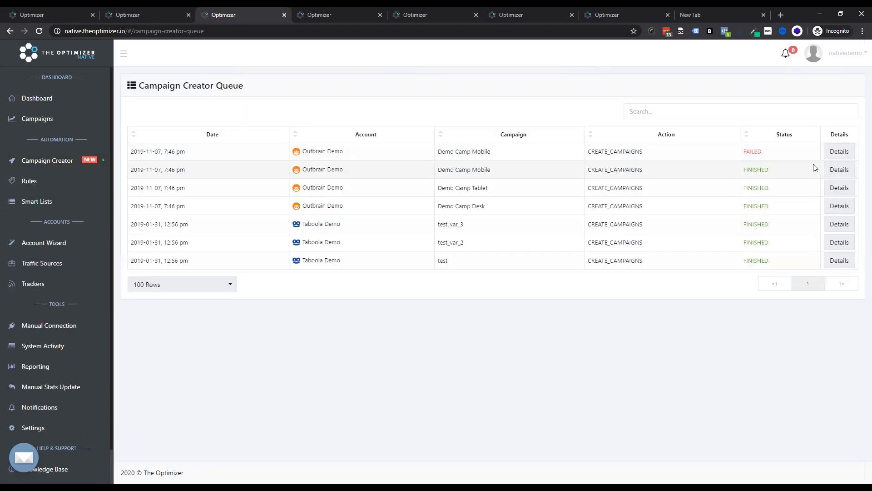
left_click(844, 152)
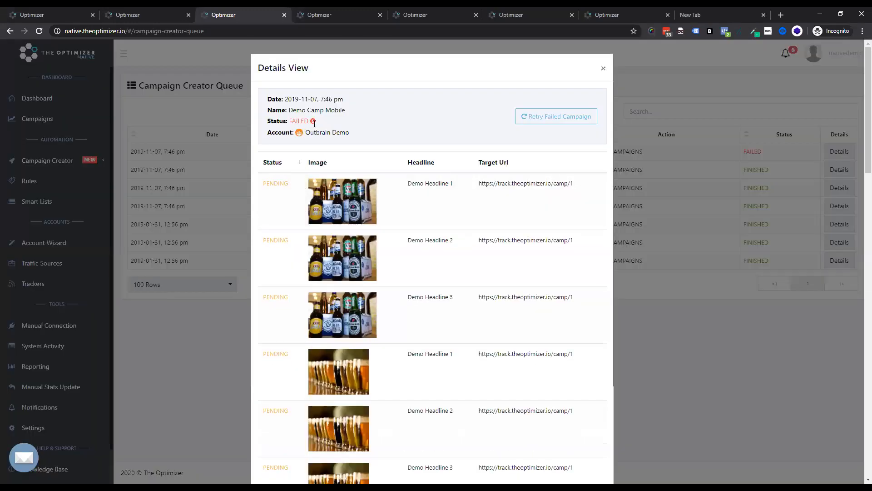
mouse_move(316, 128)
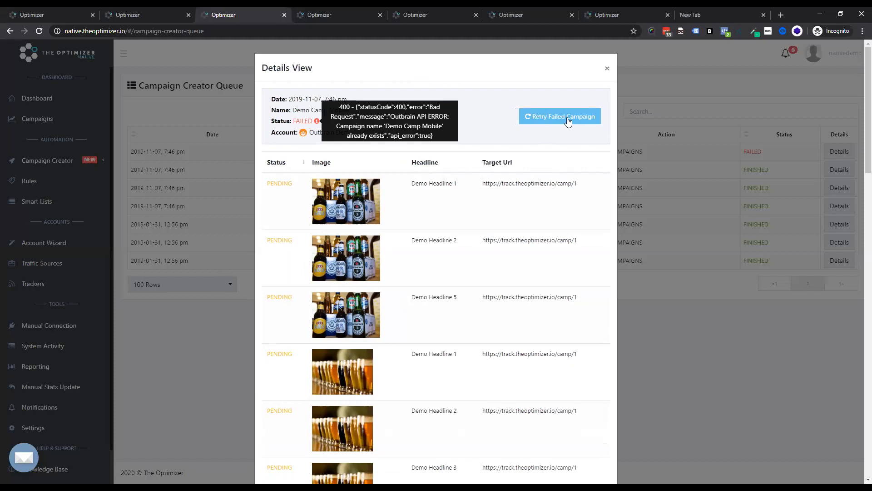
left_click(650, 70)
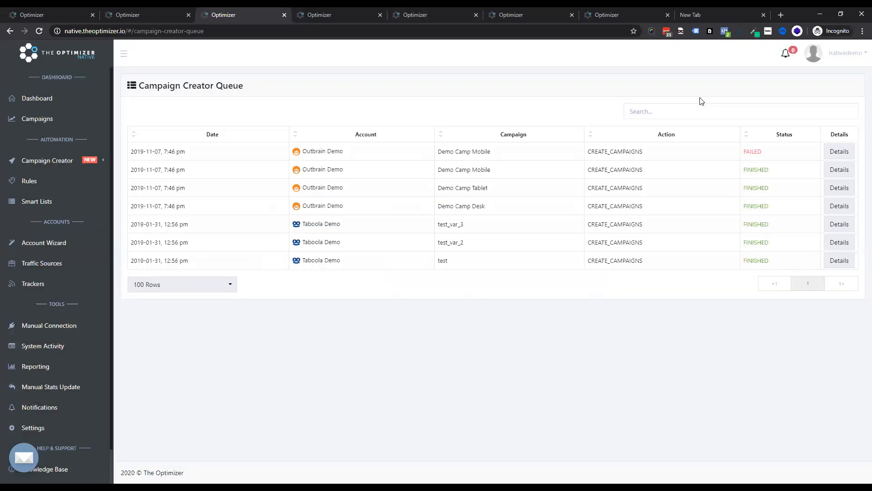
left_click(840, 153)
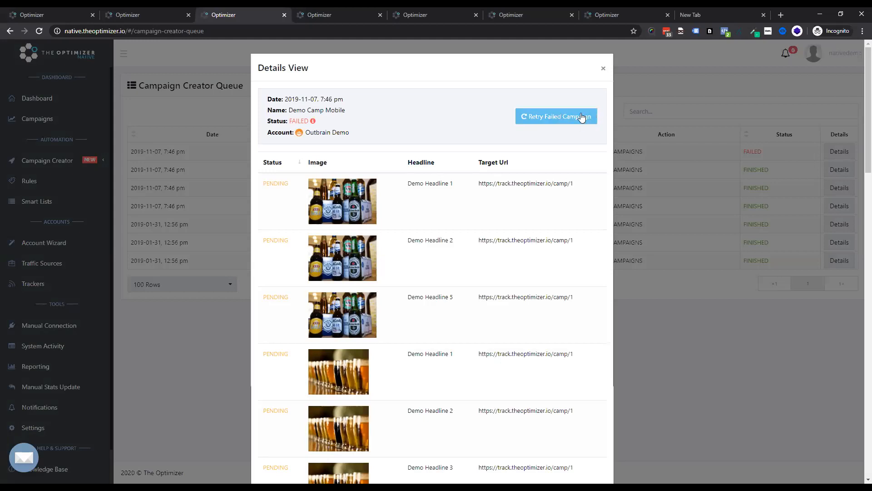
left_click(603, 70)
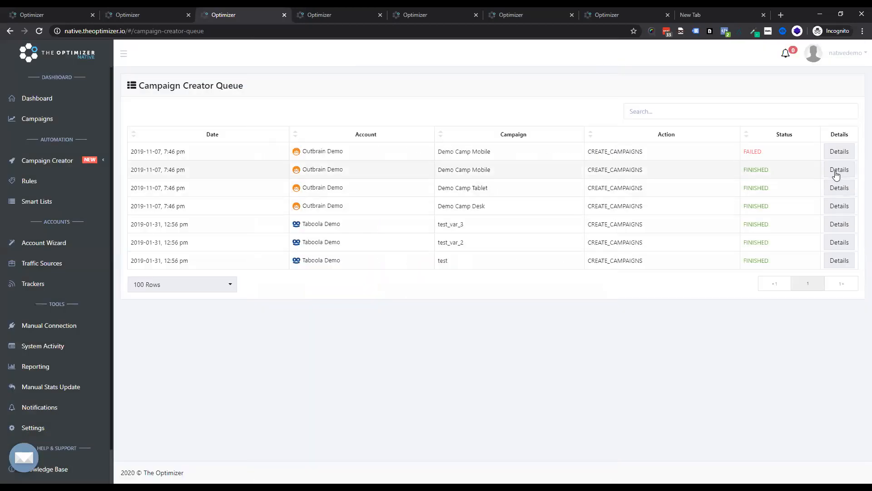
left_click(840, 169)
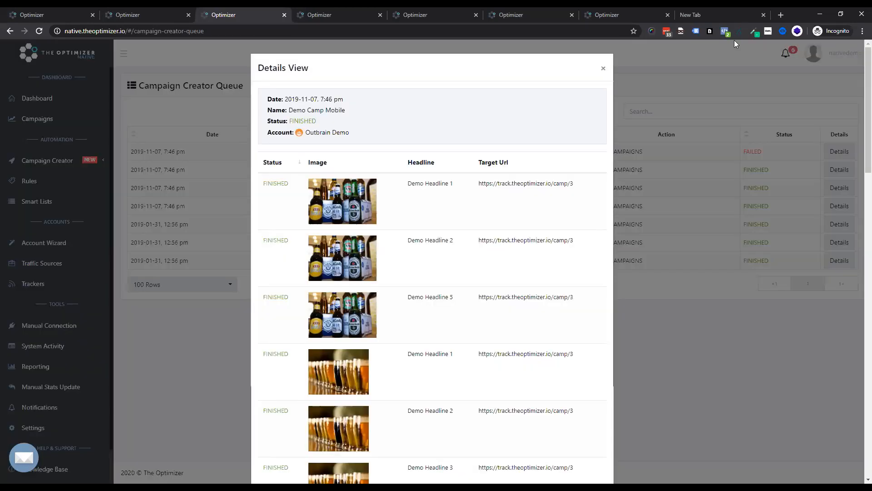
double_click(274, 240)
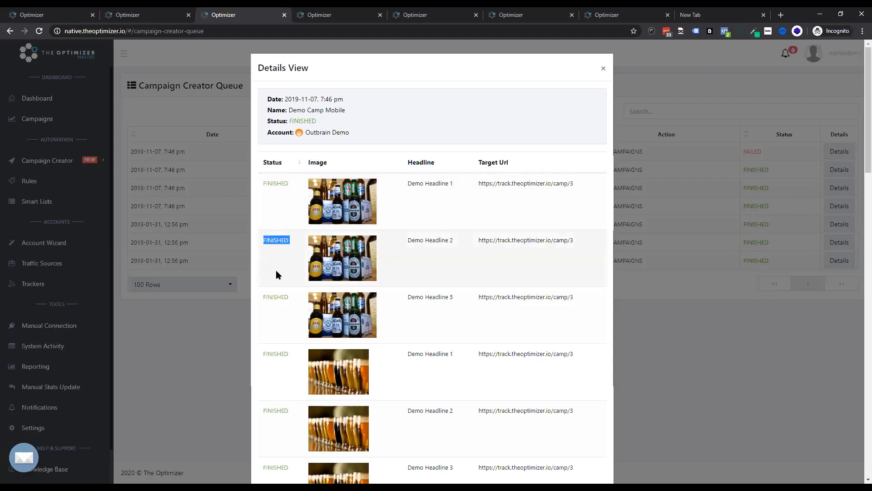
left_click_drag(273, 297, 293, 298)
left_click(473, 317)
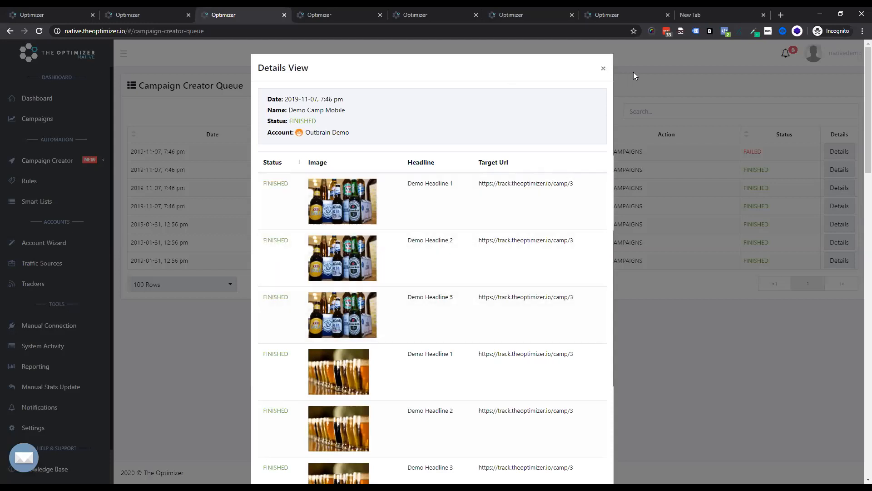
left_click(605, 69)
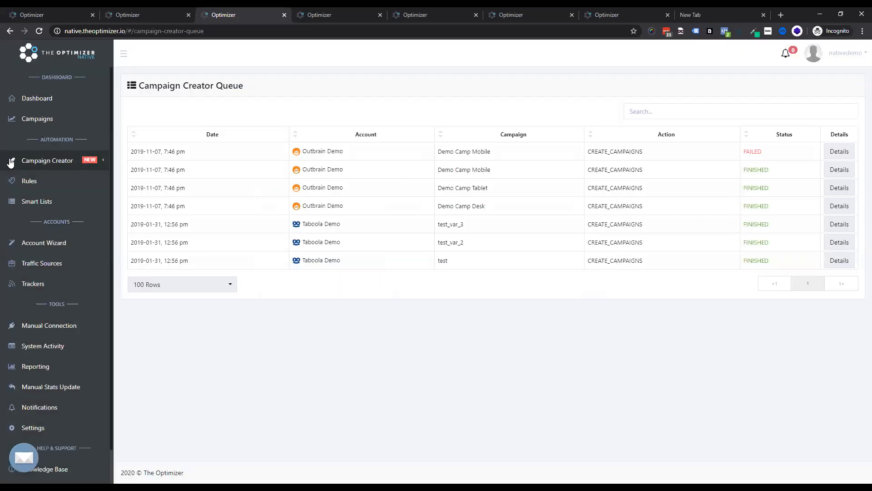
Step: Open Reporting and choose the Taboola traffic source with the Widget report type
left_click(55, 351)
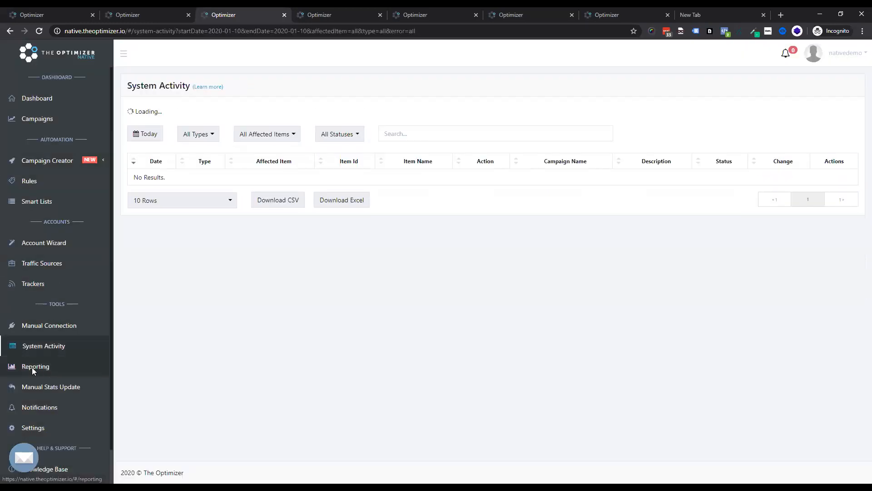
left_click(32, 367)
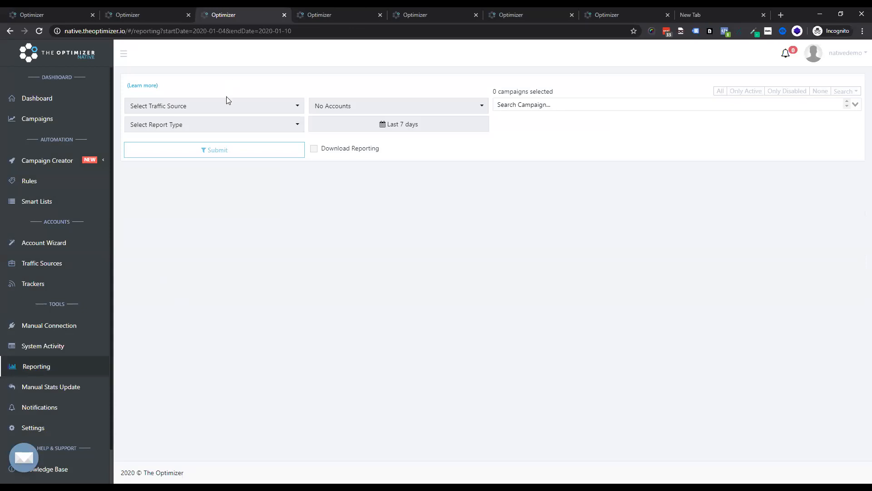
left_click(214, 106)
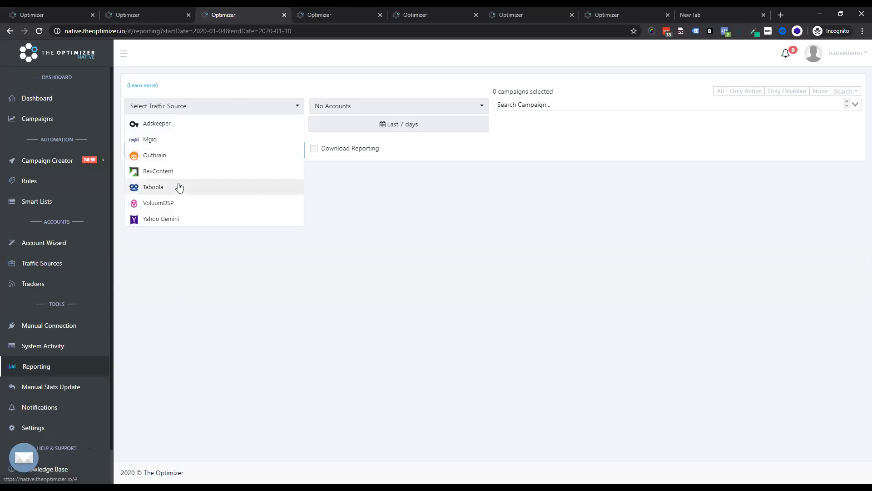
left_click(181, 186)
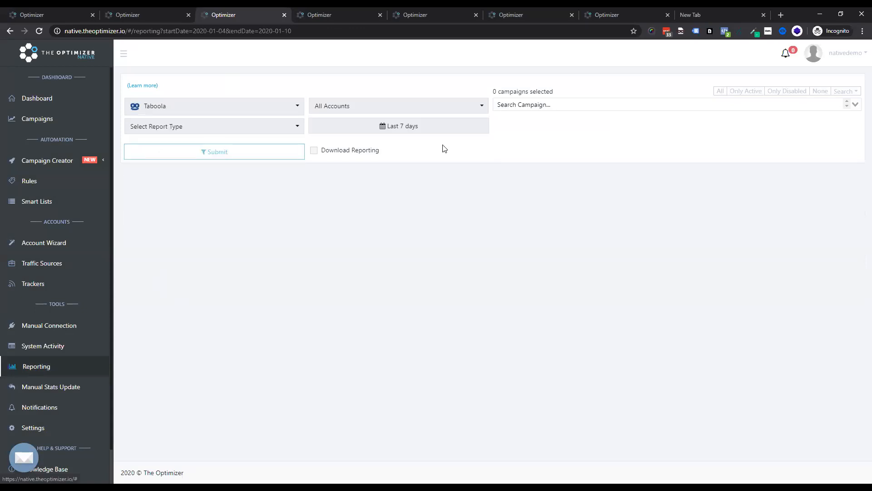
left_click(454, 110)
left_click(457, 110)
left_click(258, 129)
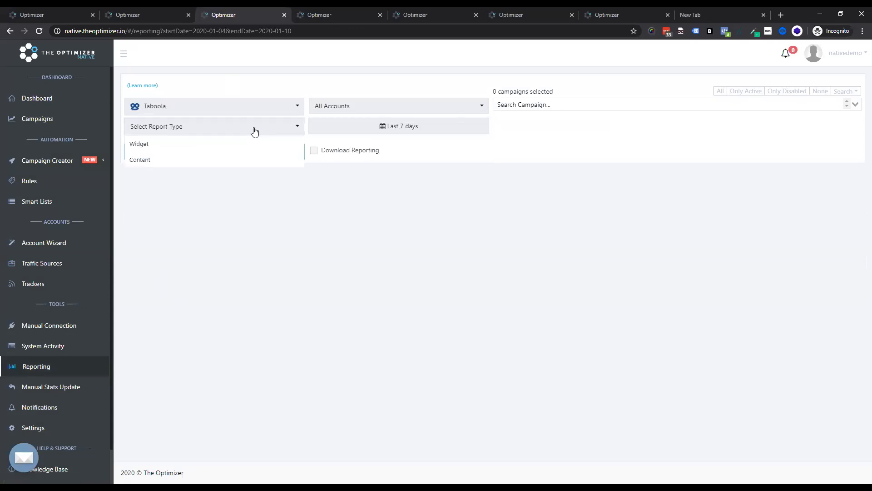
left_click(242, 144)
Step: Select all five Taboola campaigns for the report
left_click(298, 129)
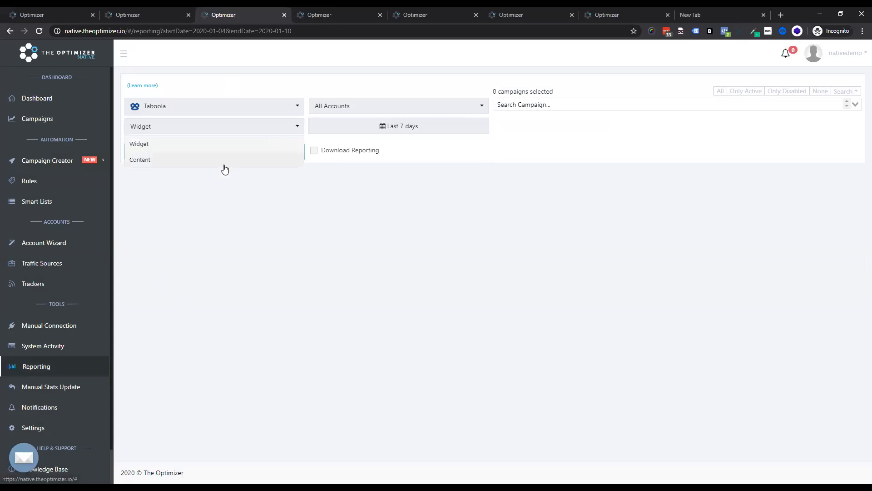
left_click(607, 104)
left_click(577, 133)
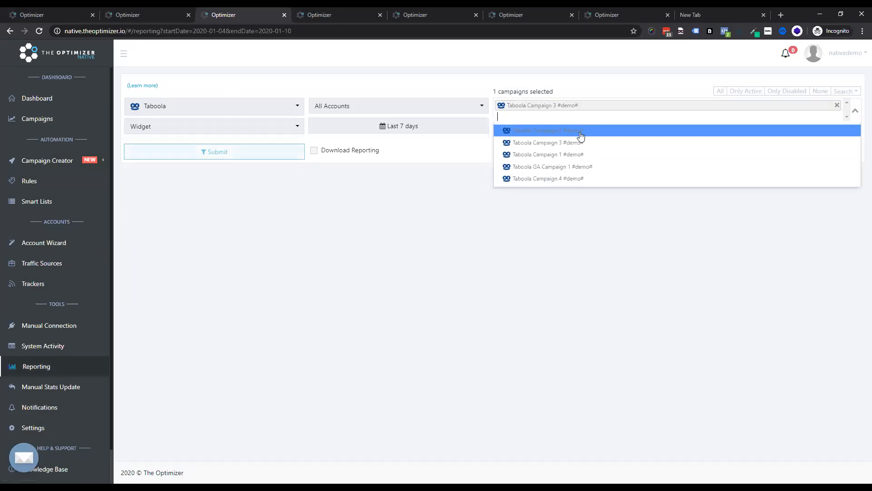
left_click(568, 167)
left_click(636, 143)
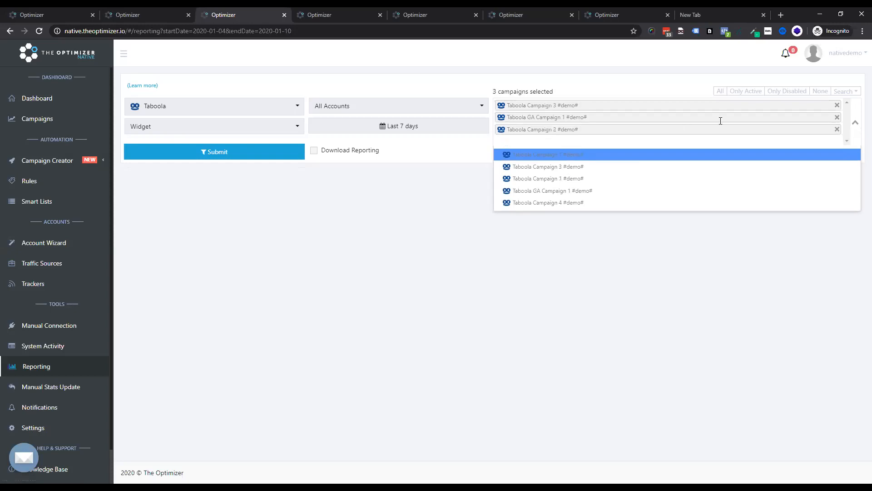
left_click(587, 83)
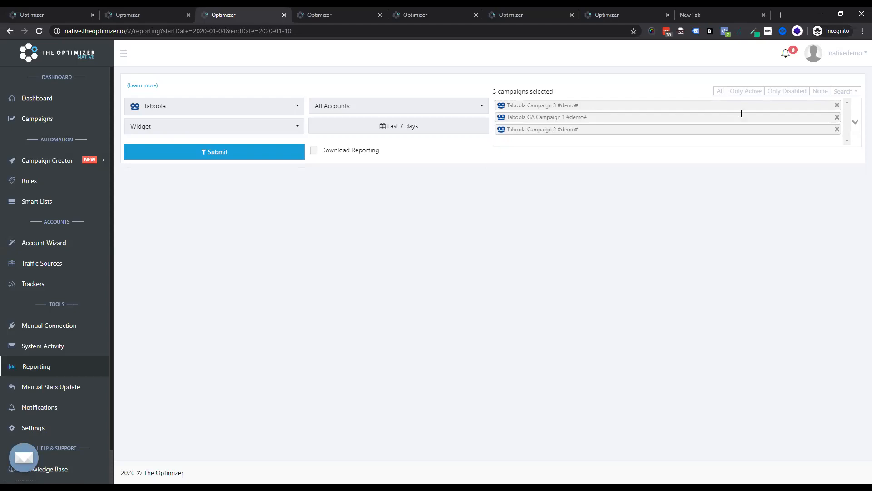
left_click(721, 91)
Step: Set the report date range to Last 6 months and submit the report
left_click(467, 133)
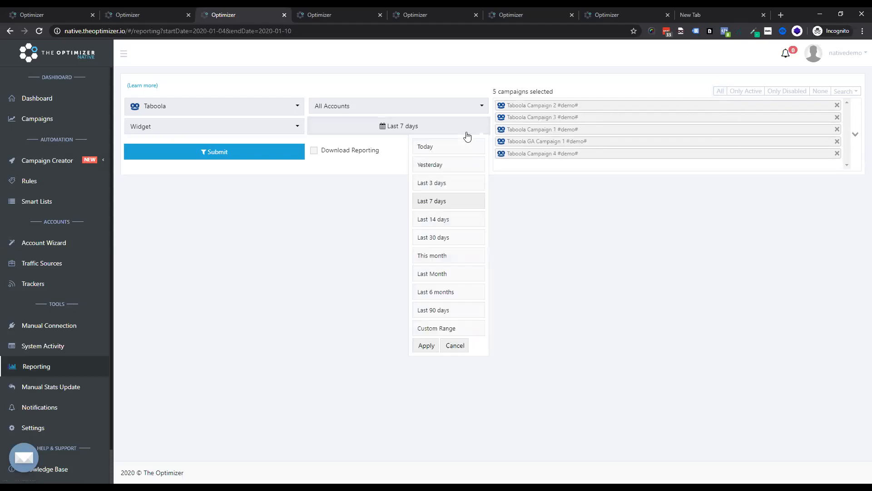
left_click(445, 292)
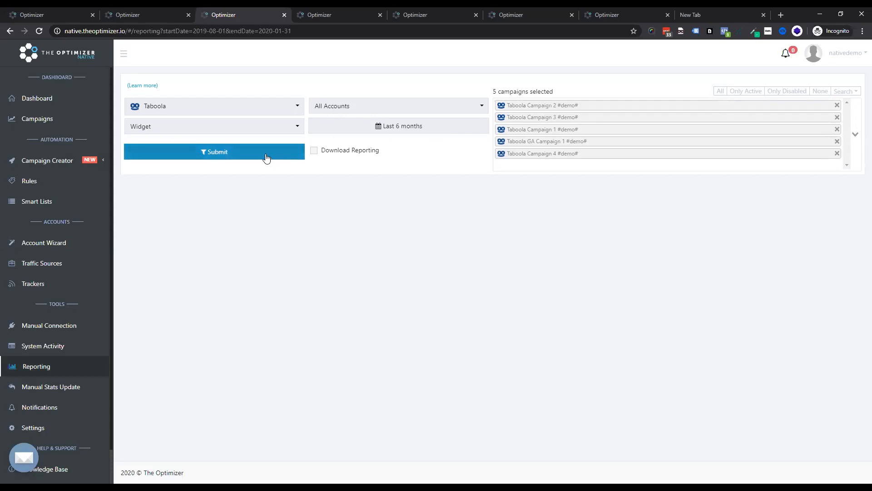
left_click(377, 127)
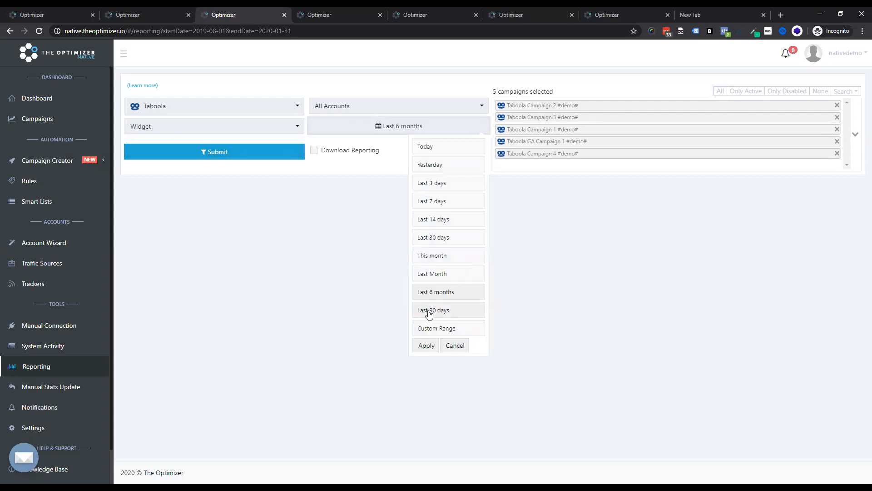
left_click(250, 155)
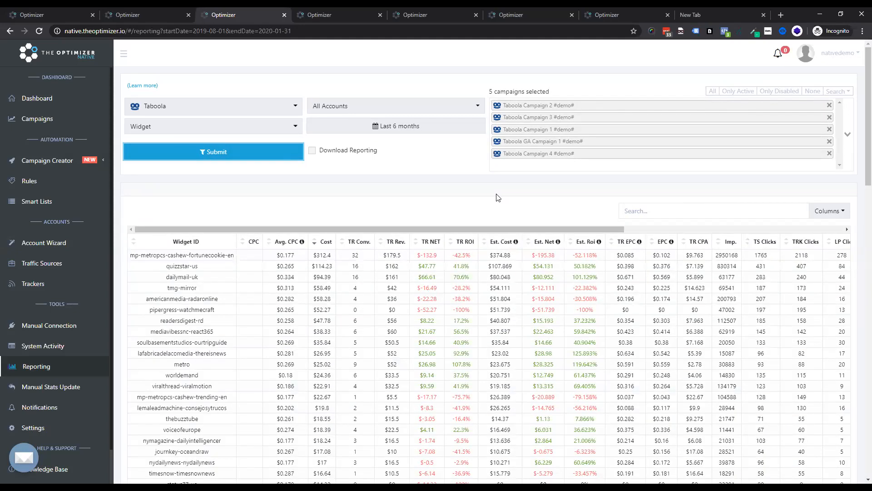
Step: Sort the widget report by TR ROI in descending order
left_click_drag(505, 228, 227, 230)
left_click_drag(157, 255, 214, 257)
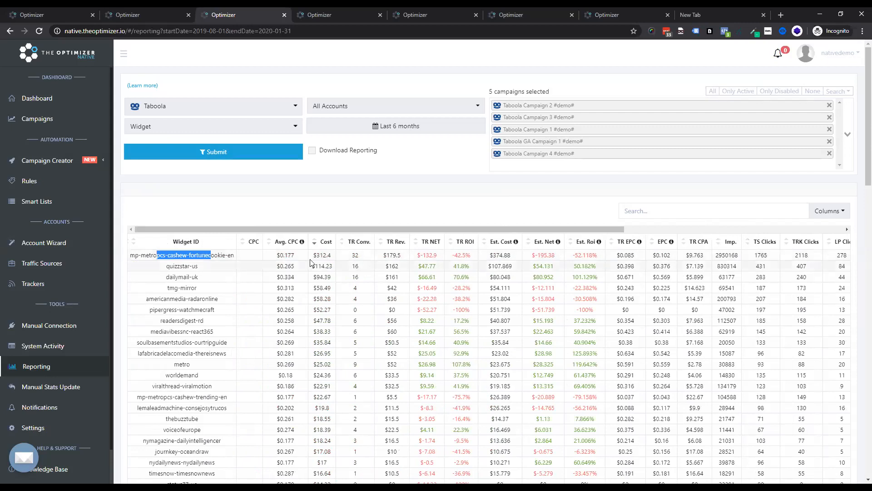
left_click_drag(351, 257, 409, 259)
left_click(391, 257)
left_click_drag(473, 257, 446, 260)
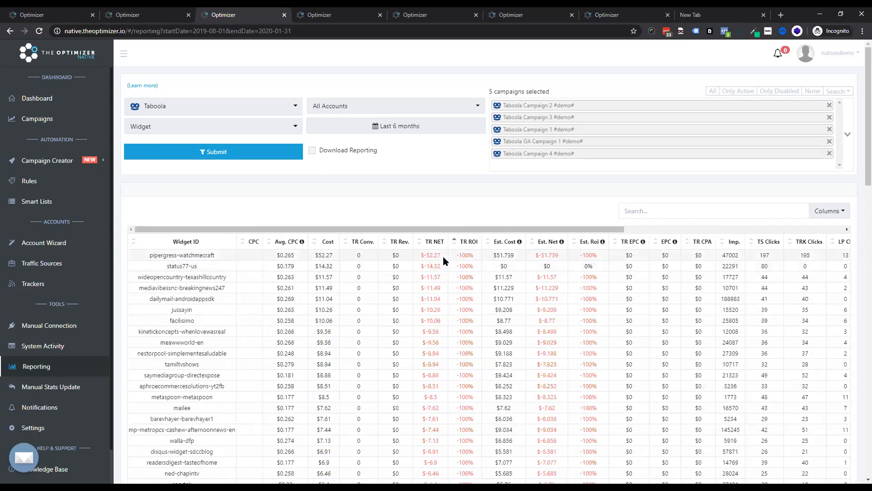
left_click(470, 246)
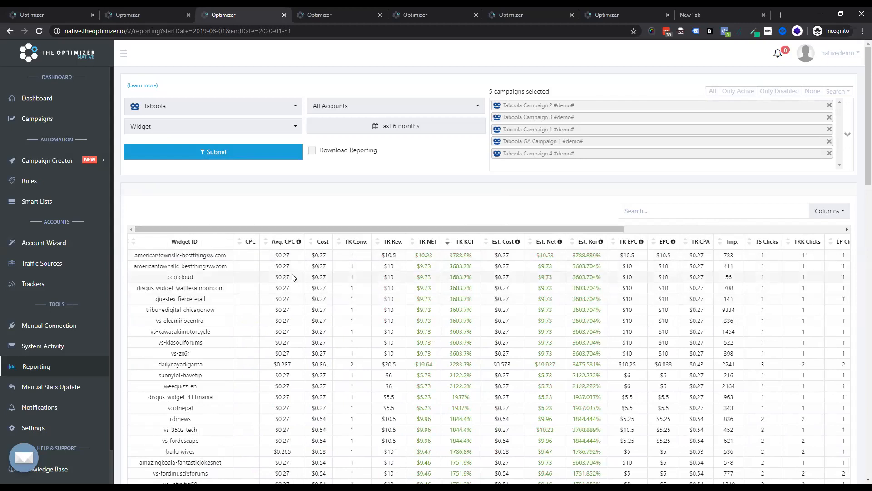
Step: Examine the top widget rows of the report by scrolling through their cost, revenue and ROI values
double_click(277, 255)
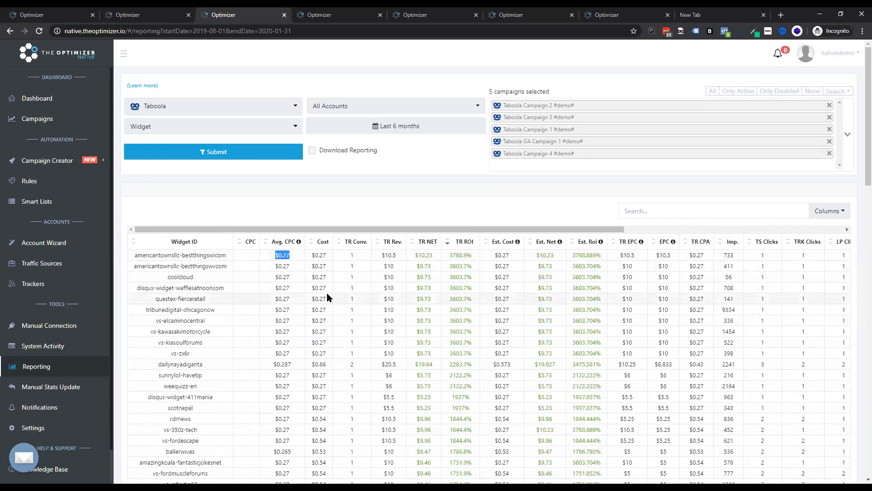
double_click(391, 256)
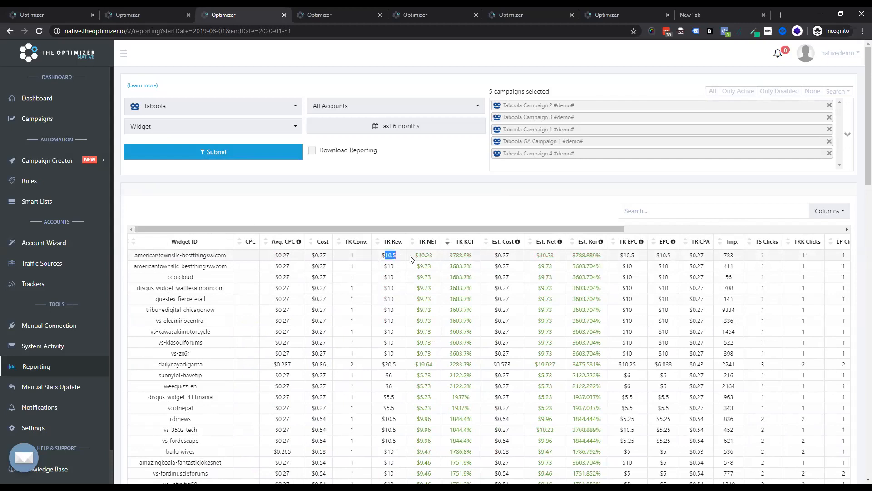
left_click_drag(475, 255, 460, 255)
scroll(345, 291, "down", 8)
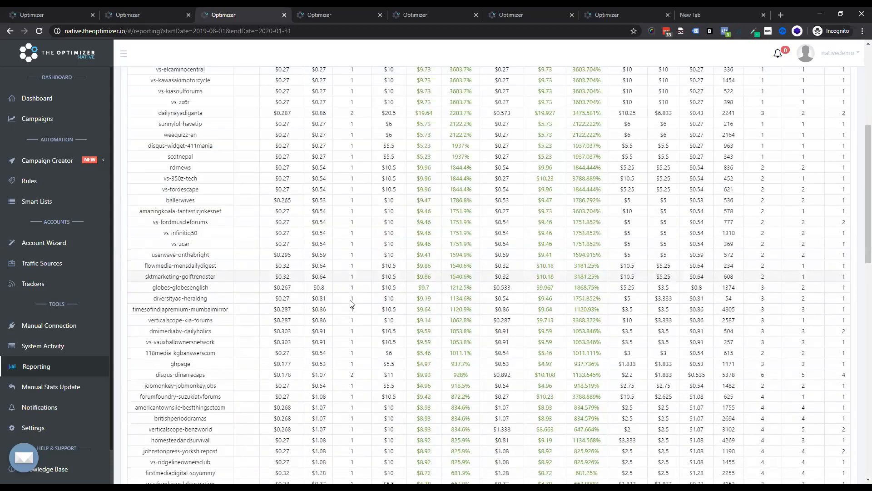
scroll(318, 281, "up", 8)
scroll(249, 258, "down", 4)
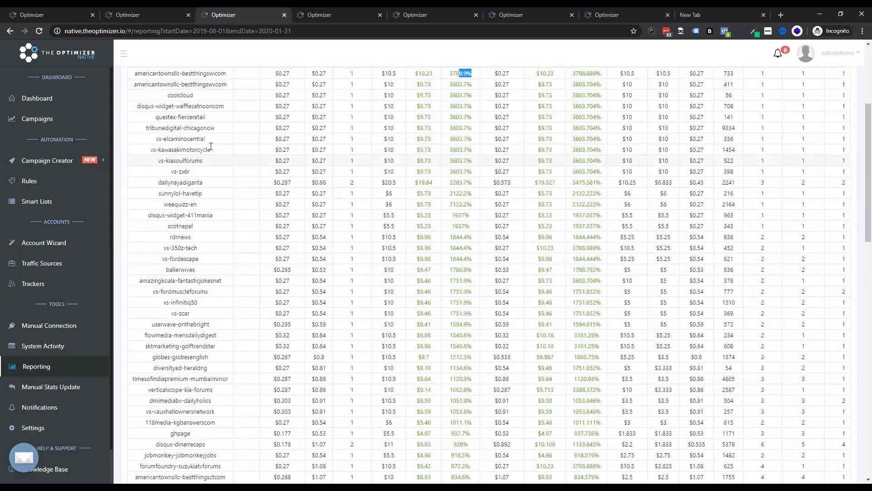
scroll(242, 179, "up", 1)
scroll(241, 179, "down", 20)
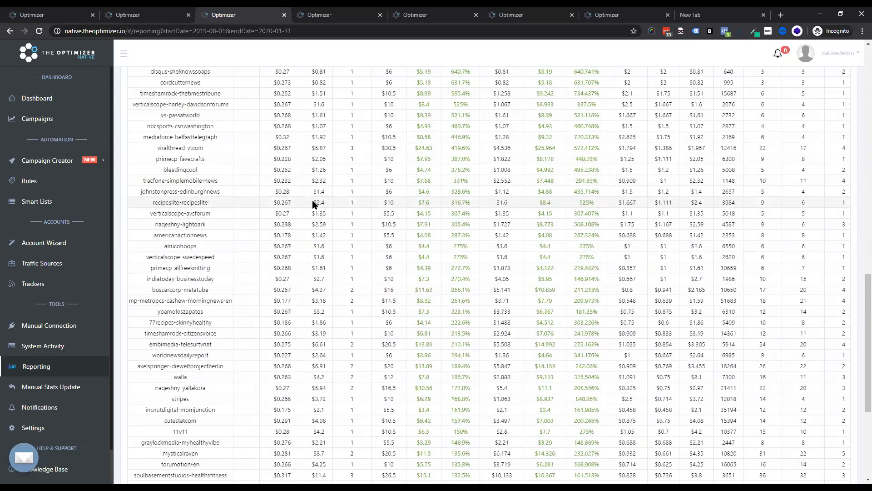
Step: Browse other pages of the widget report and return to the top results
left_click(801, 439)
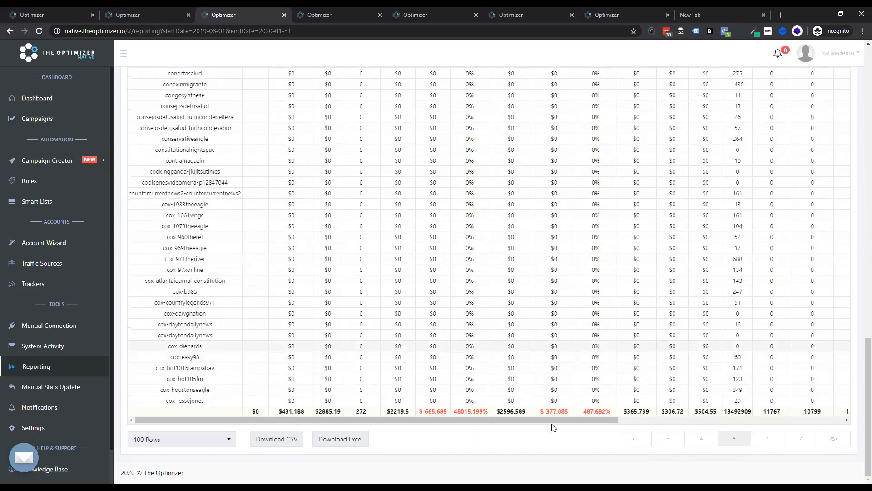
left_click(691, 444)
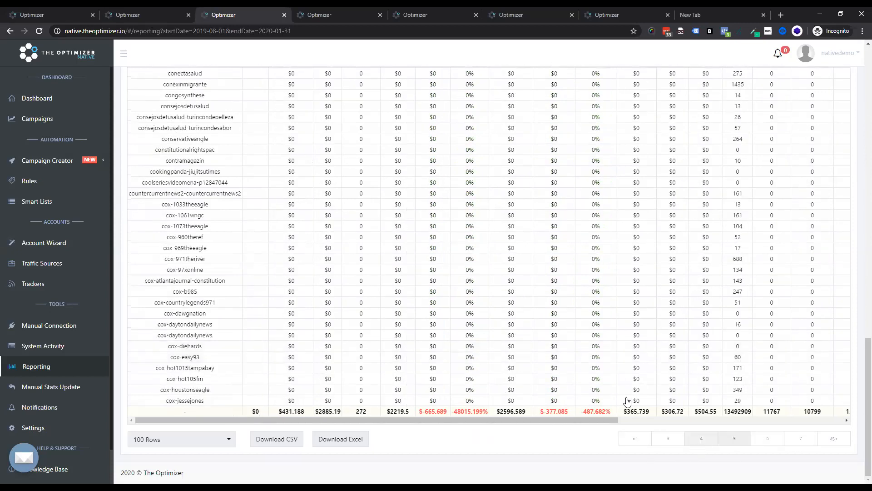
left_click(678, 443)
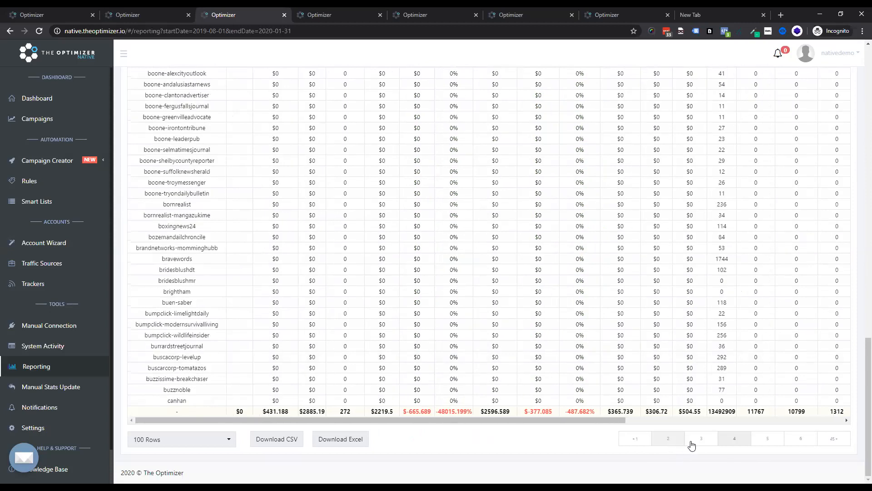
scroll(468, 343, "up", 8)
scroll(468, 343, "up", 10)
scroll(451, 313, "down", 5)
scroll(409, 238, "up", 2)
scroll(375, 188, "up", 1)
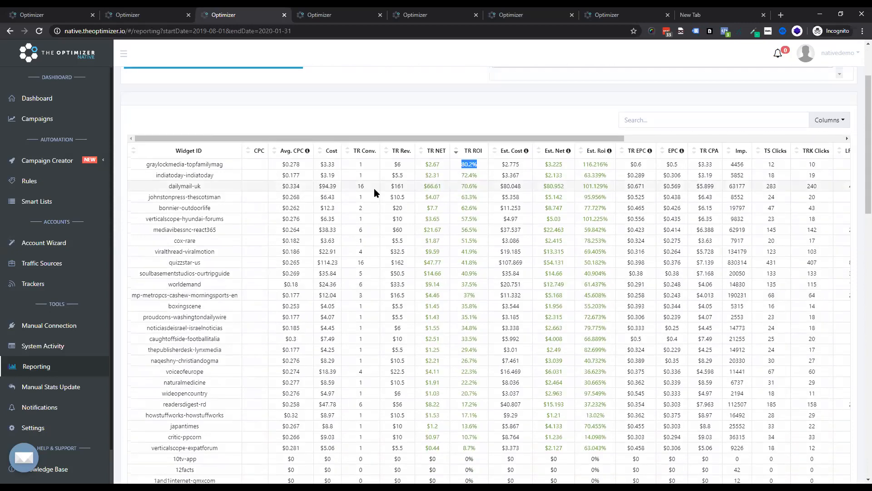
scroll(381, 258, "down", 3)
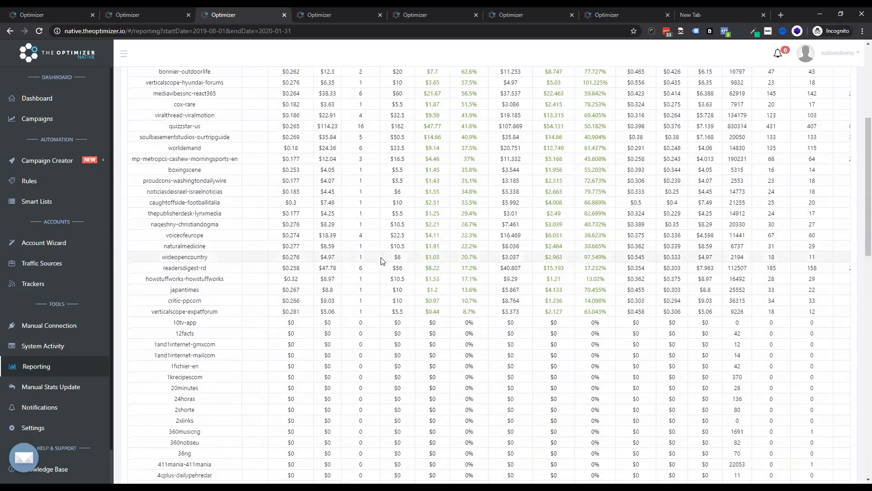
scroll(381, 261, "up", 4)
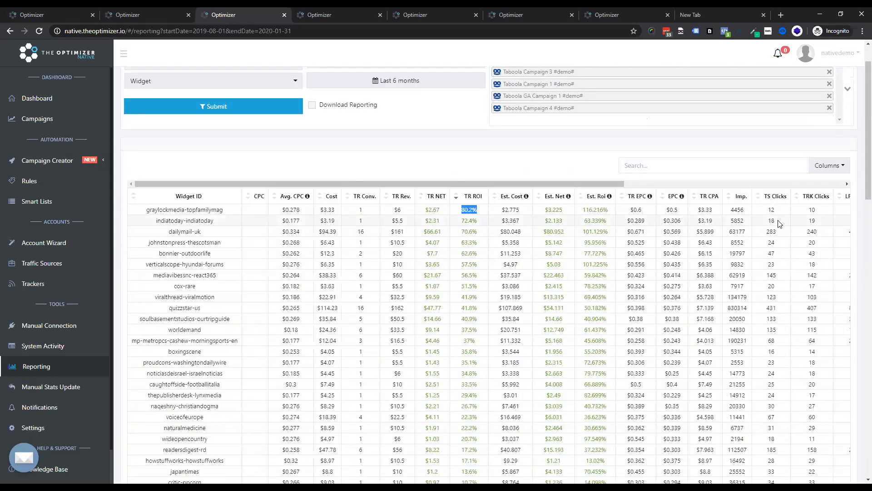
scroll(779, 225, "down", 1)
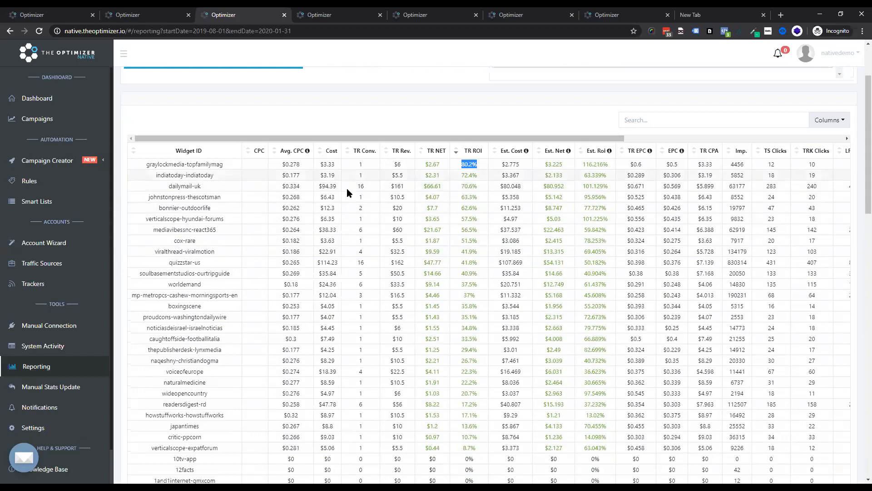
Step: Inspect the leading widgets' cost and ROI figures across the report columns
left_click_drag(326, 186, 359, 184)
left_click_drag(202, 187, 343, 189)
left_click(324, 189)
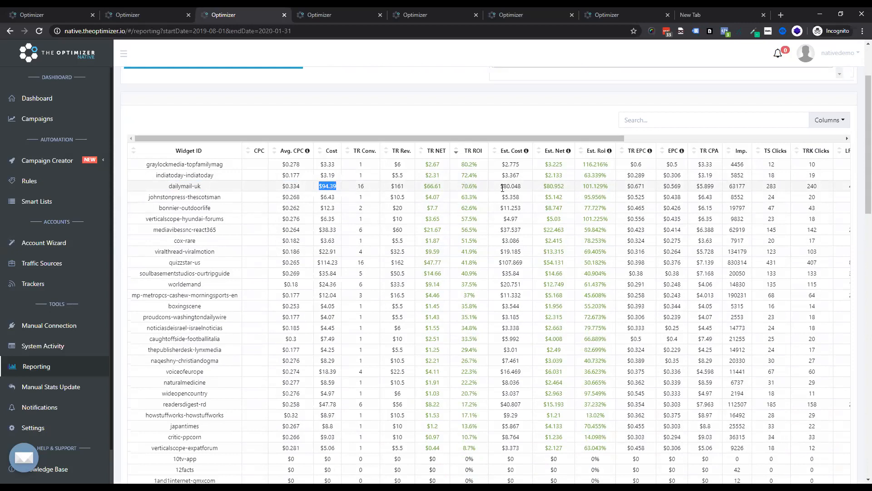
left_click_drag(480, 190, 438, 187)
left_click(472, 187)
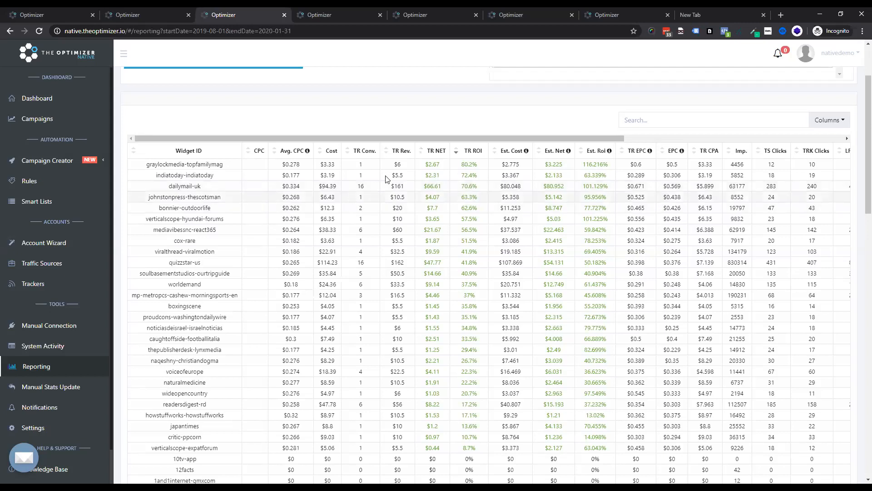
left_click_drag(459, 136, 282, 127)
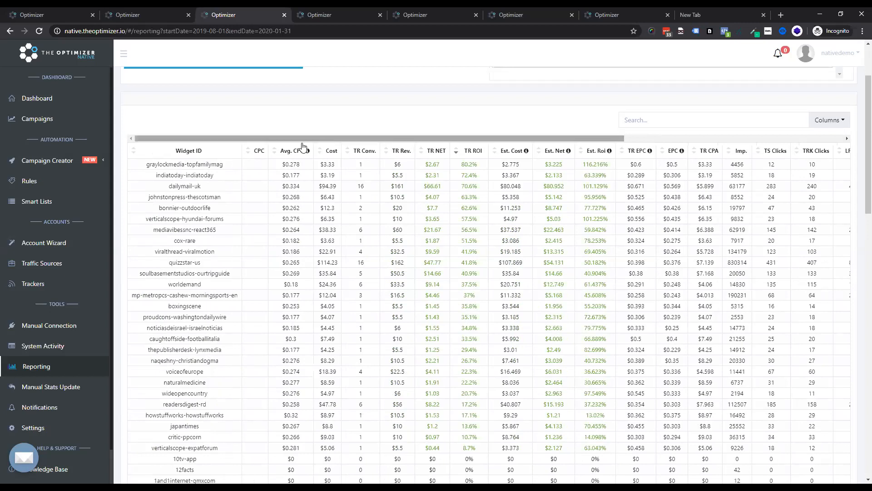
left_click_drag(142, 167, 202, 316)
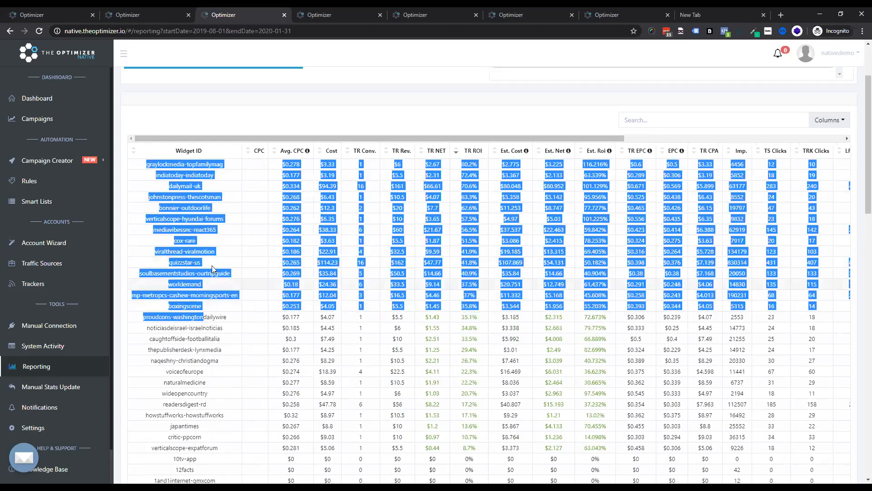
left_click(226, 74)
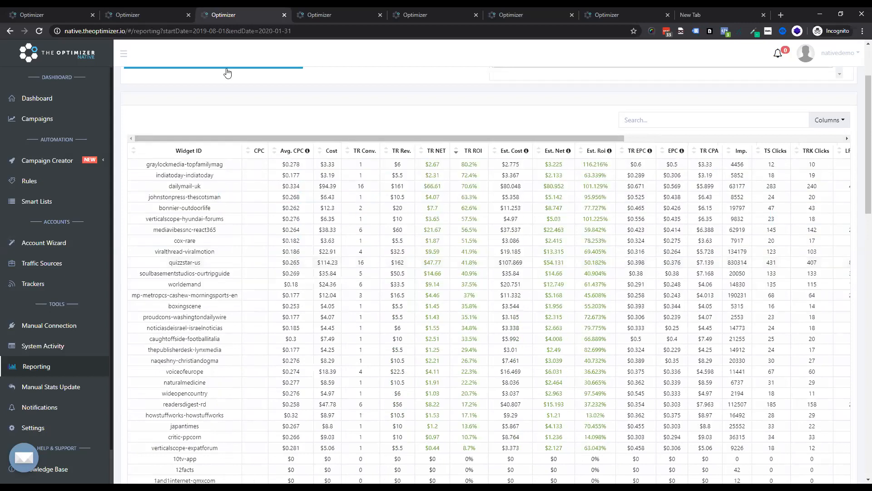
Step: Switch to the Taboola GA Campaign 1 tab and open the Rules page
left_click(312, 16)
left_click(106, 13)
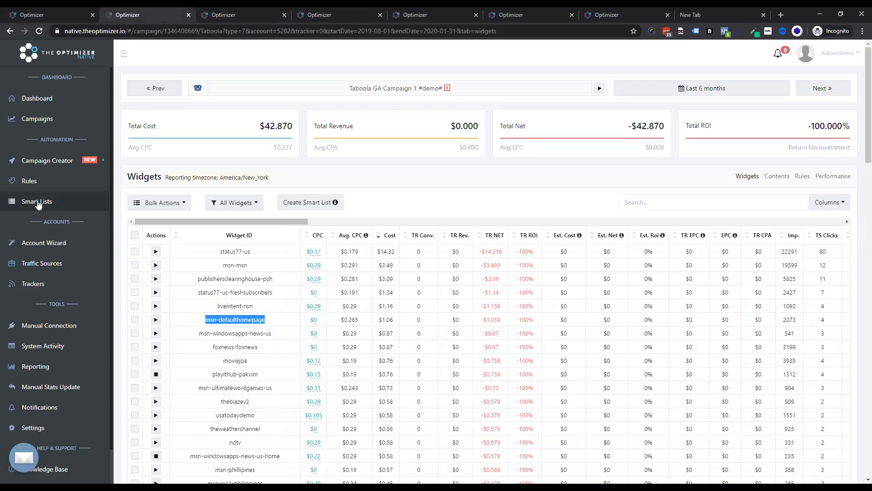
left_click(30, 181)
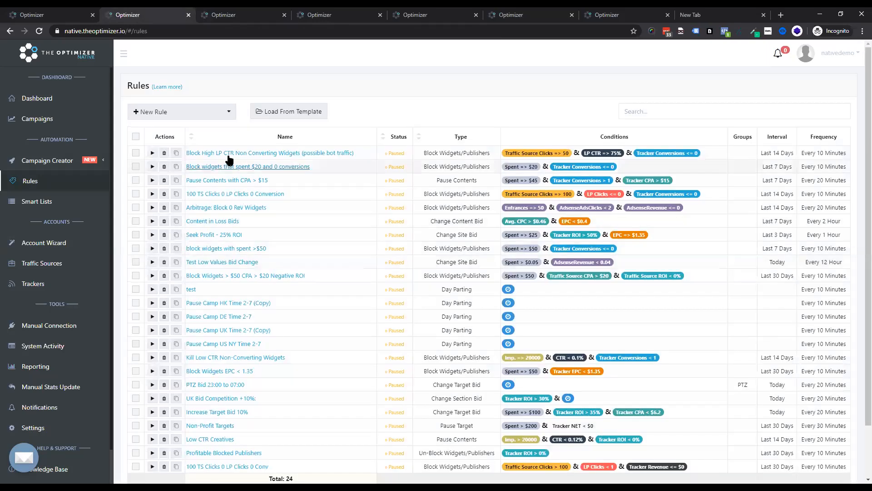
Step: Open the Block High LP CTR Non Converting Widgets (possible bot traffic) rule to review its conditions
left_click(234, 157)
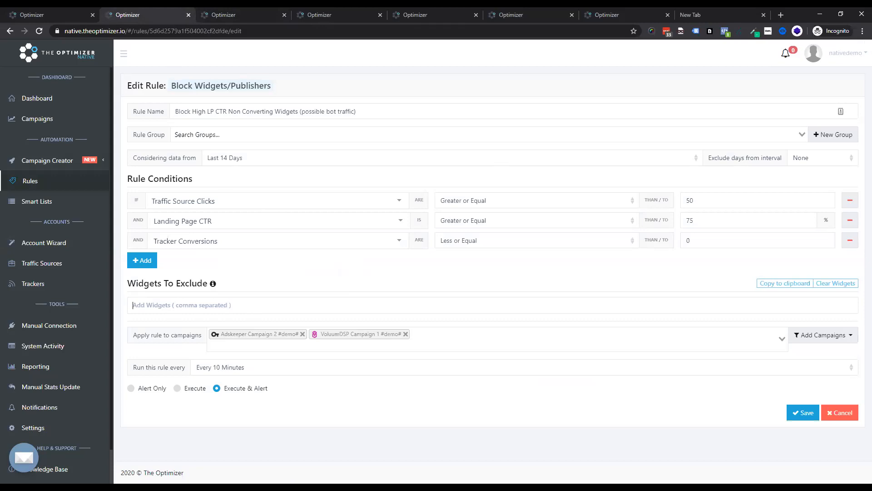
Step: Set up a manual stats update with the Funnel Fluxe Demo tracker, Revcontent Demo traffic source and Last 14 days
left_click(50, 387)
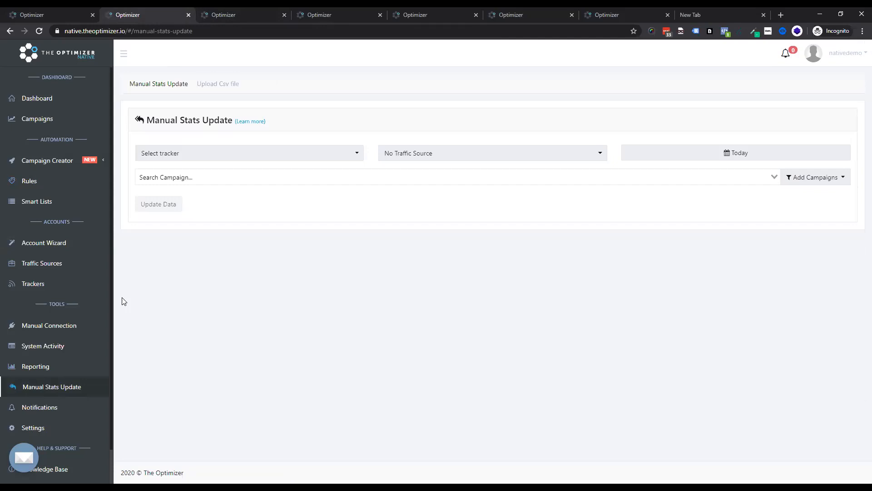
left_click(262, 162)
left_click(258, 174)
left_click(450, 158)
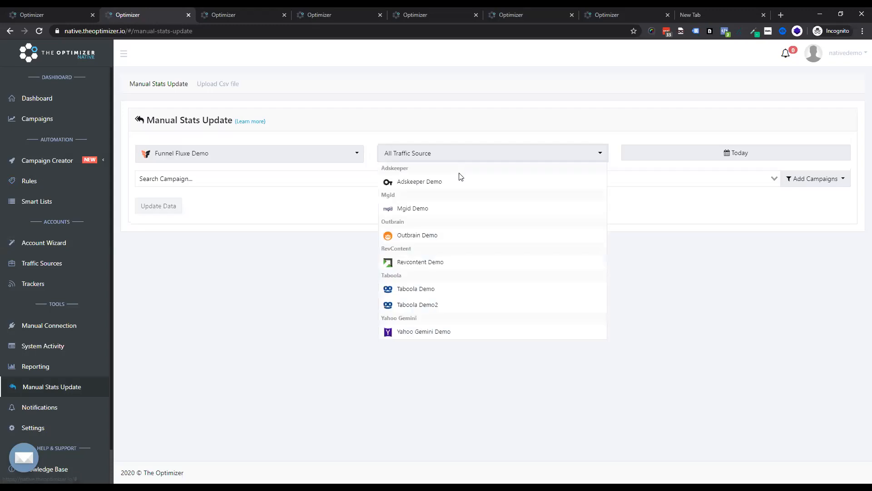
left_click(433, 268)
left_click(736, 153)
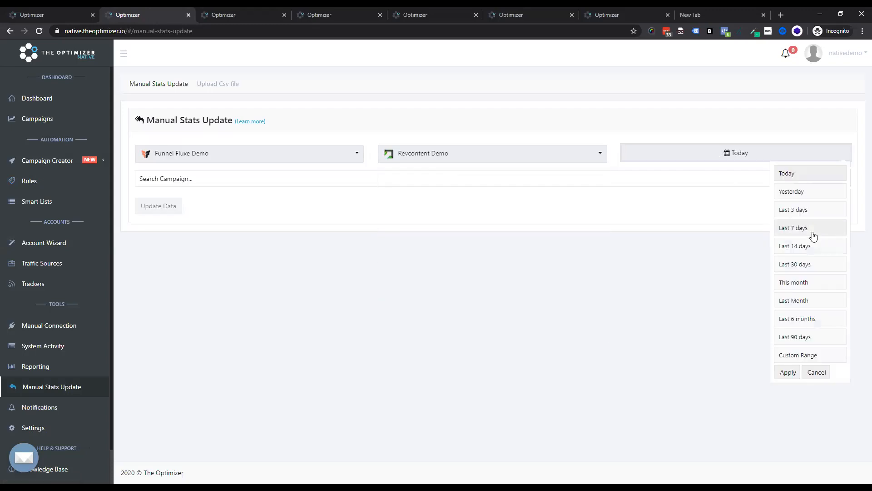
left_click(811, 248)
Step: Add all Revcontent campaigns to the stats update, also ticking the active and paused campaign options
left_click(811, 181)
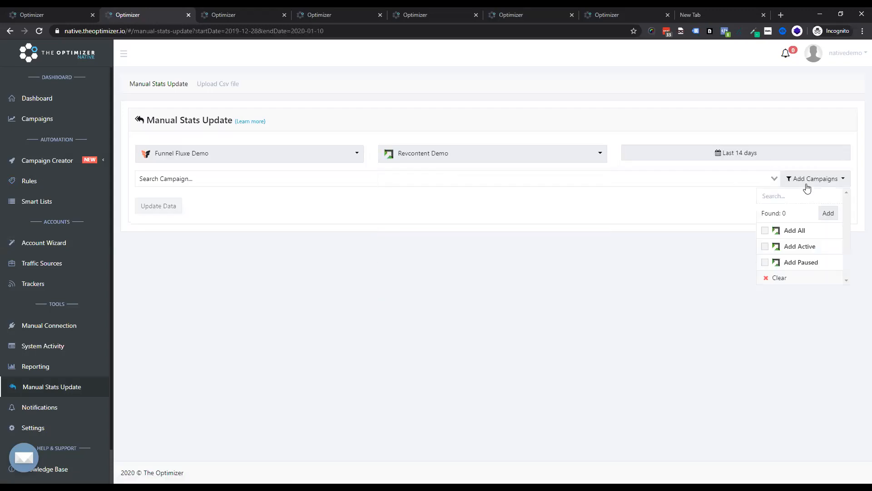
left_click(768, 230)
left_click(596, 229)
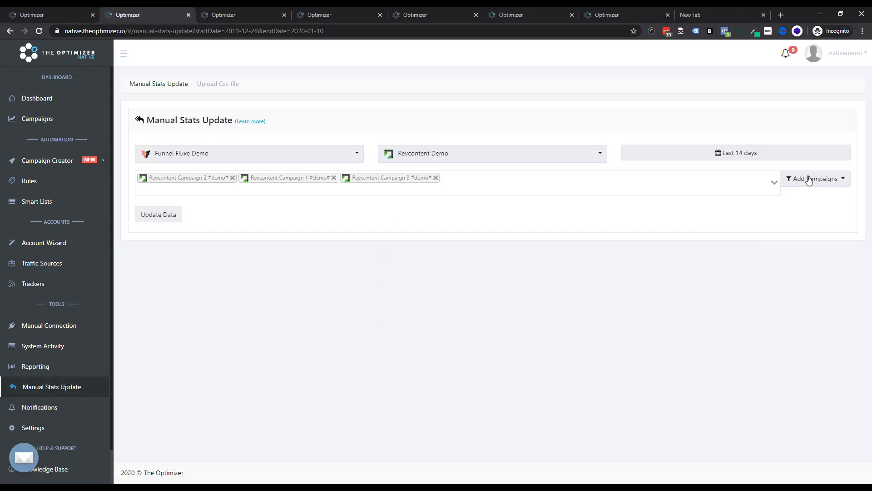
left_click(840, 181)
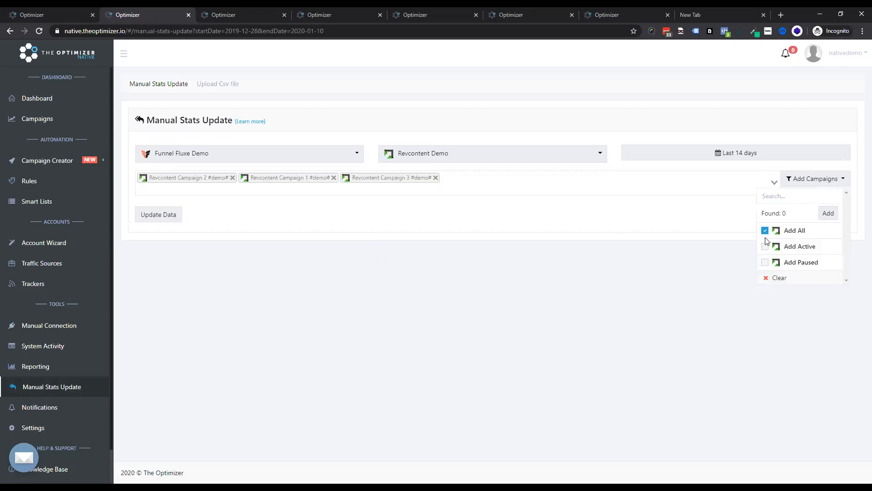
left_click(764, 247)
left_click(765, 262)
left_click(822, 181)
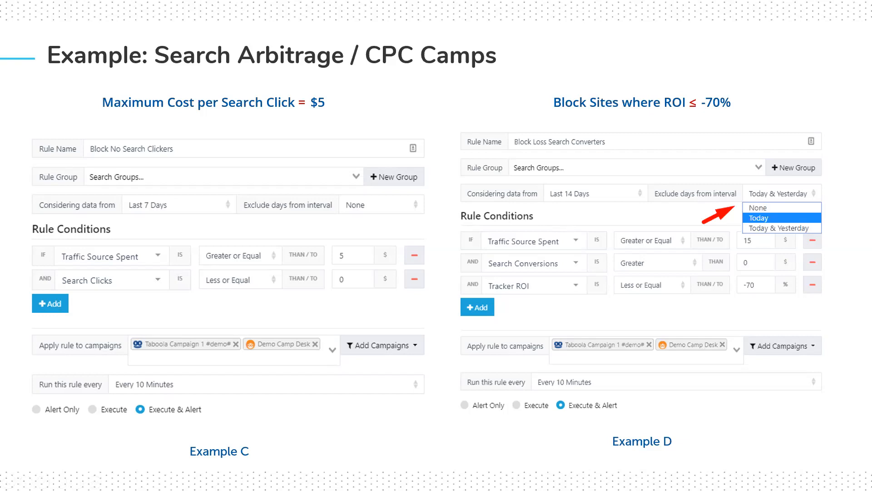
key("Right")
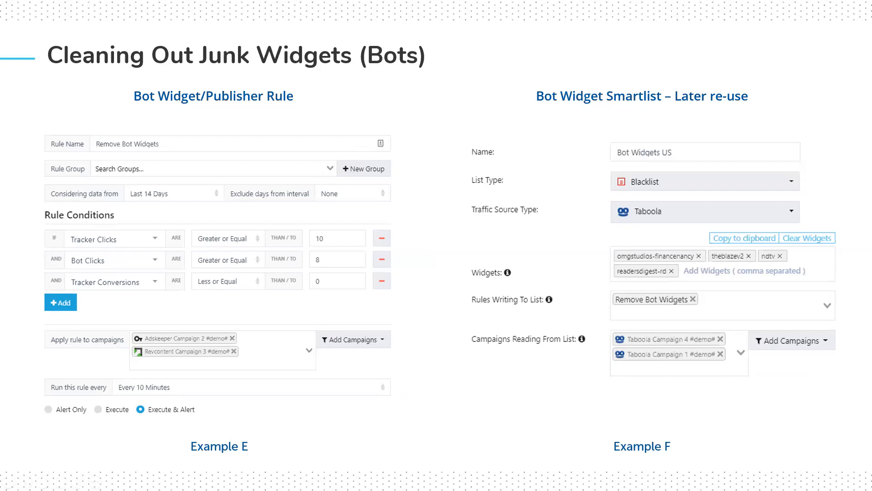
key("Right")
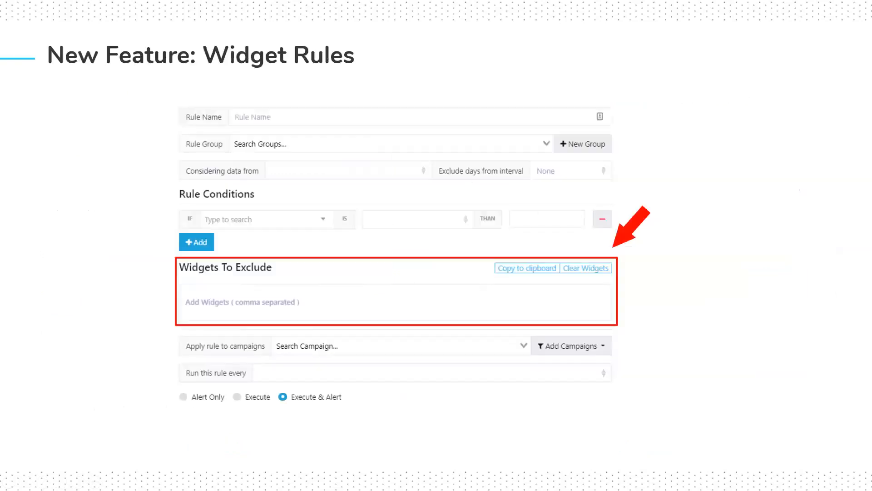